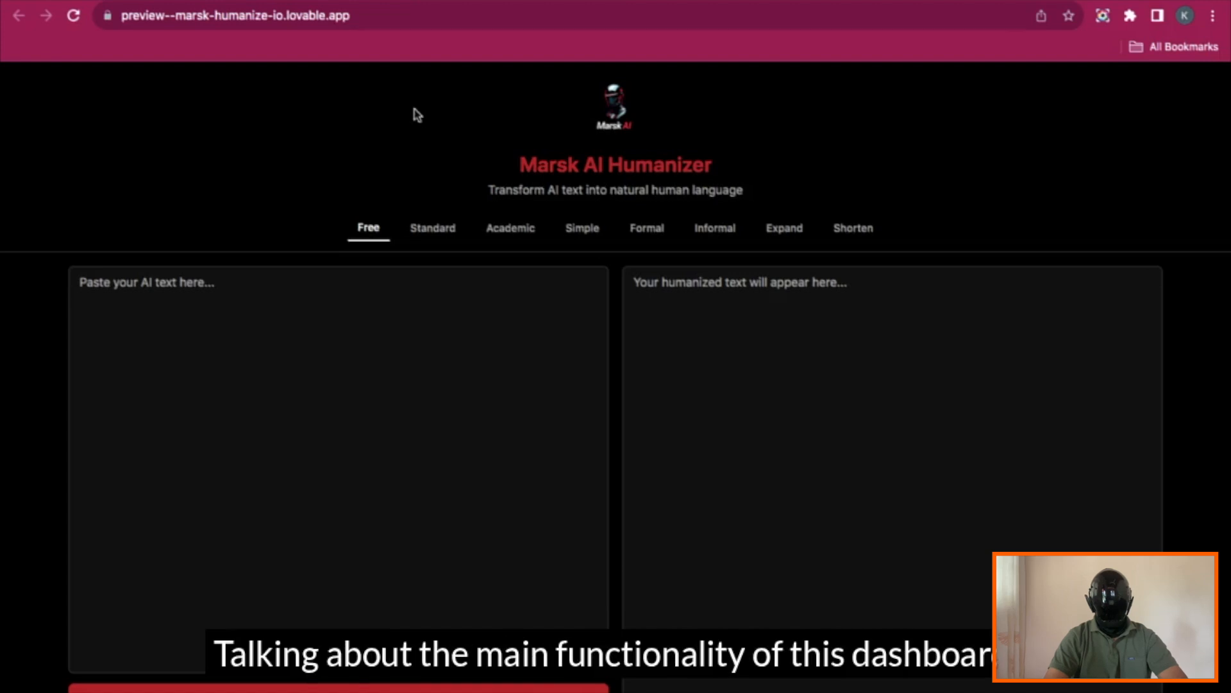
Try the Academic, Simple and Formal writing styles, and settle on the Standard style for the humanizer
{"action": "left_click", "coordinate": [433, 234]}
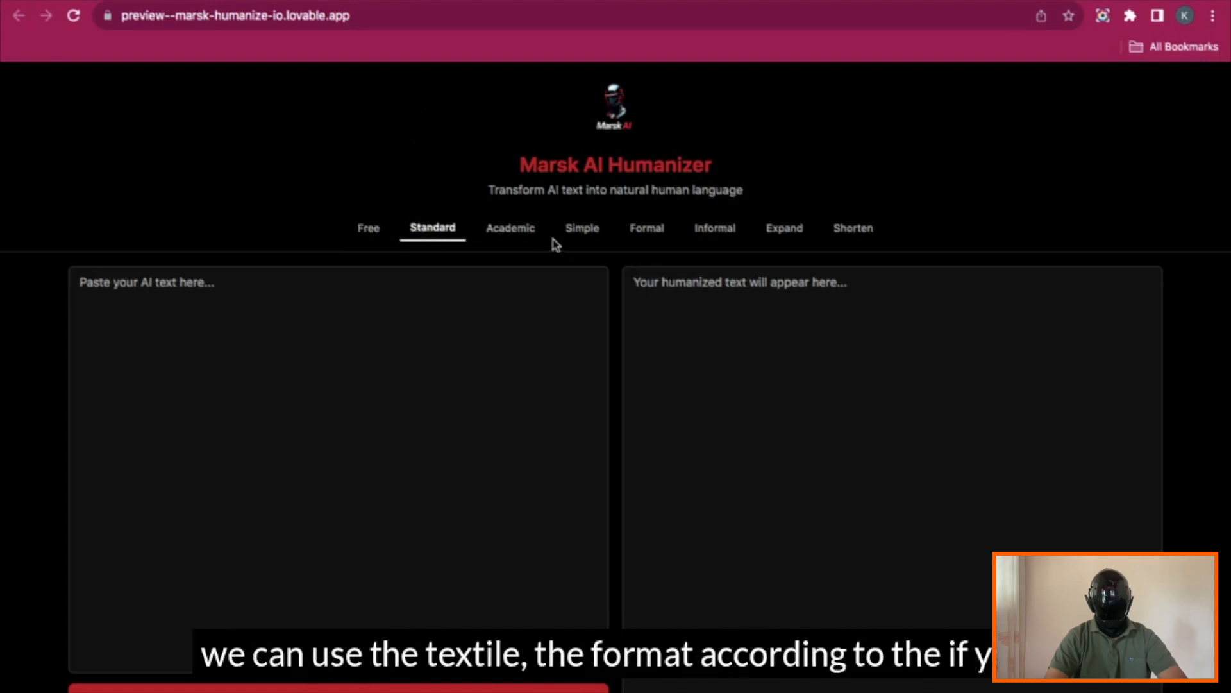
{"action": "left_click", "coordinate": [520, 240]}
{"action": "left_click", "coordinate": [581, 236]}
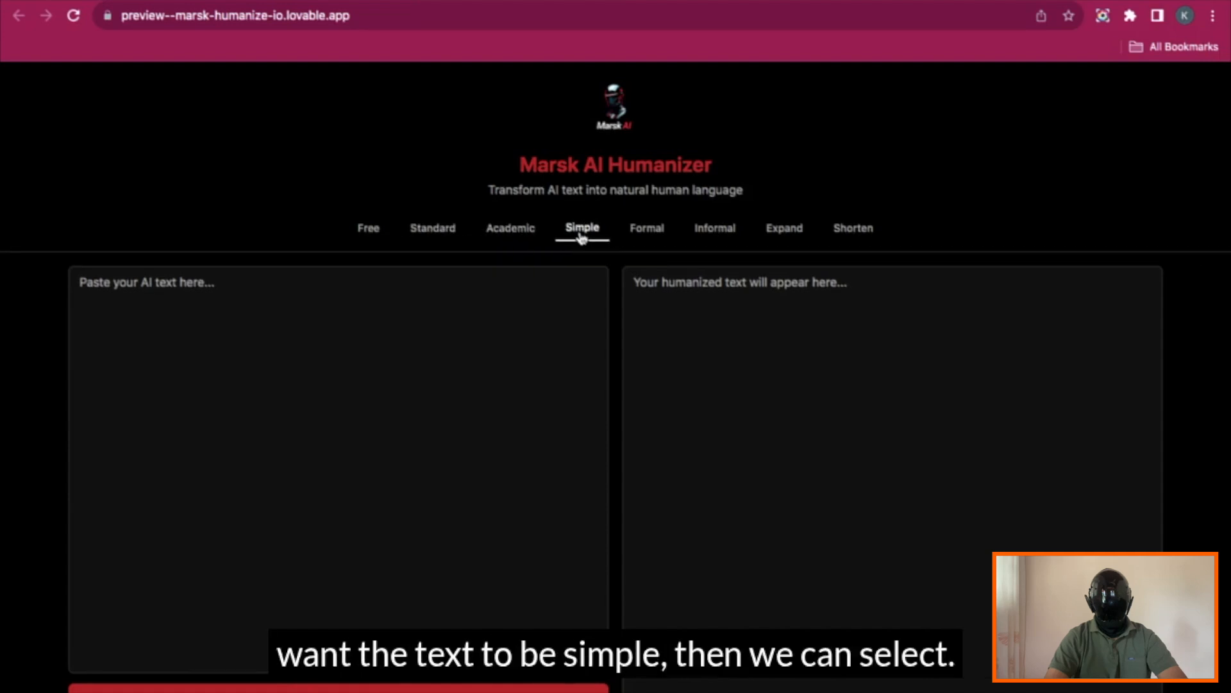
{"action": "left_click", "coordinate": [638, 238]}
{"action": "left_click", "coordinate": [418, 233]}
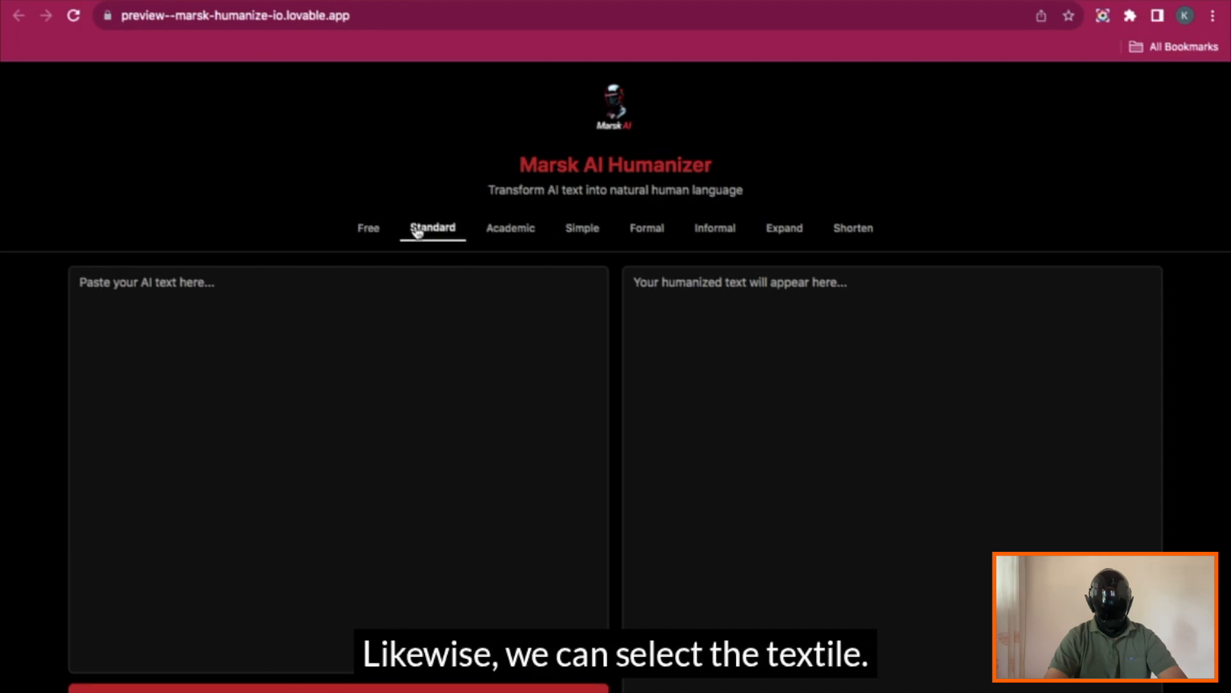
{"action": "left_click", "coordinate": [264, 295]}
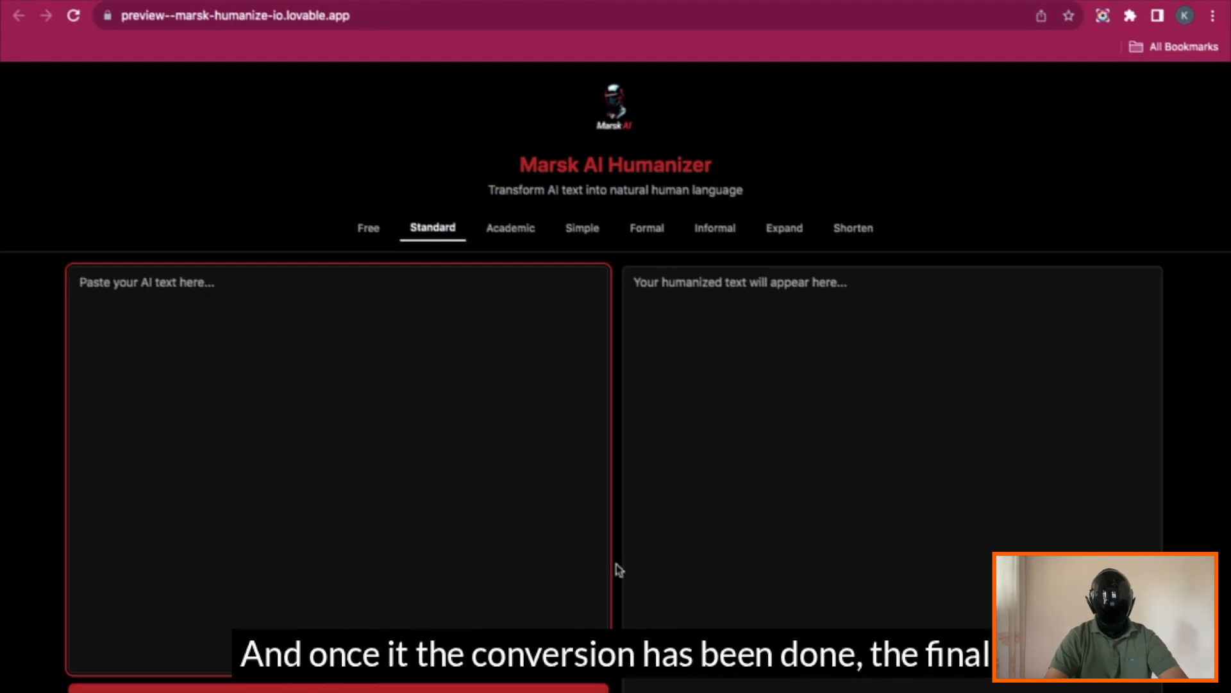
{"action": "left_click", "coordinate": [736, 534]}
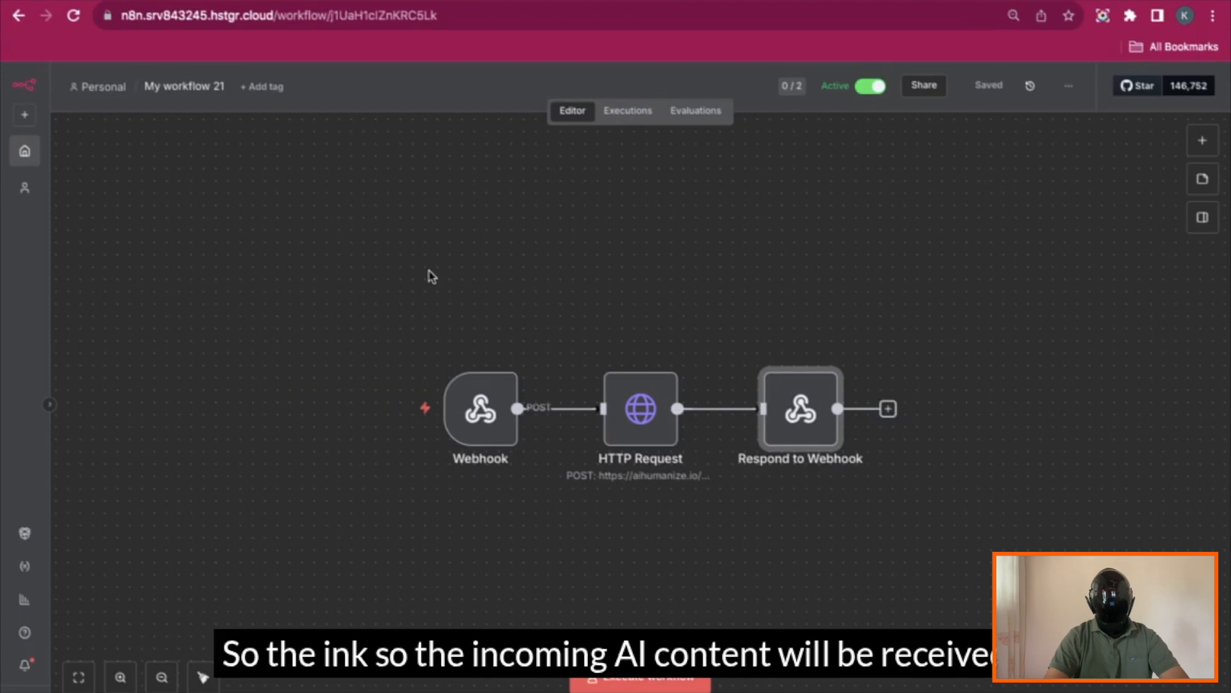
Examine the Webhook node's parameters in the n8n workflow and return to the canvas
{"action": "mouse_move", "coordinate": [467, 417]}
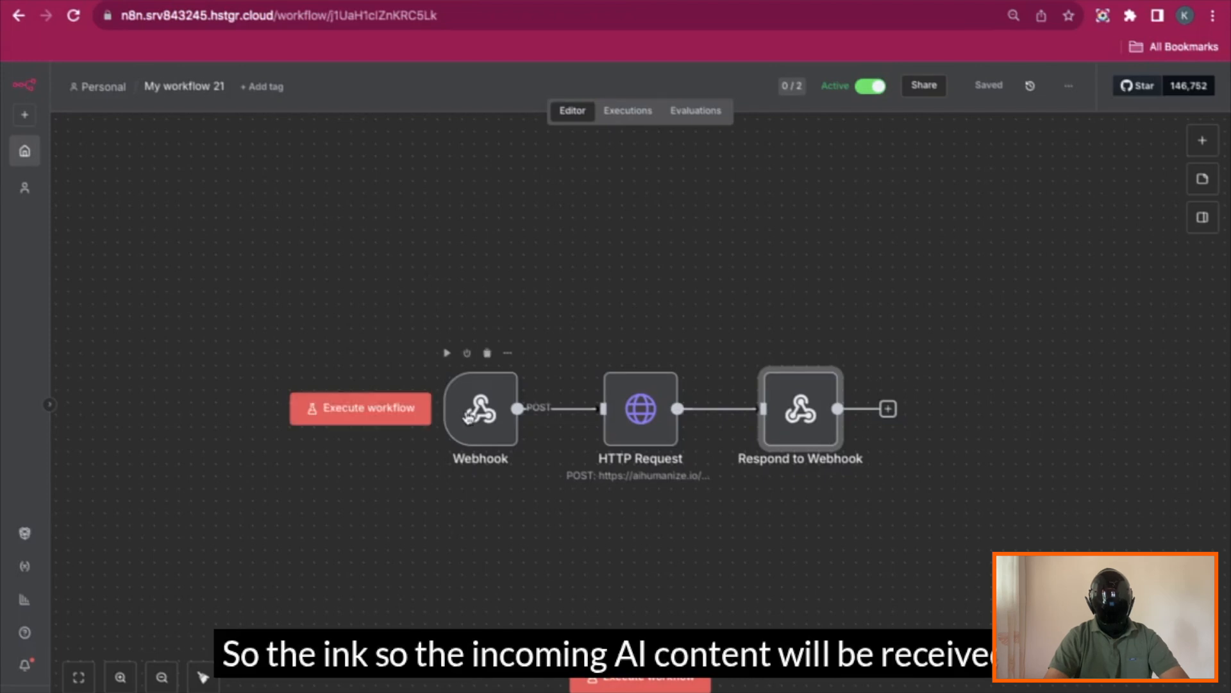
{"action": "left_click", "coordinate": [466, 417]}
{"action": "double_click", "coordinate": [467, 417]}
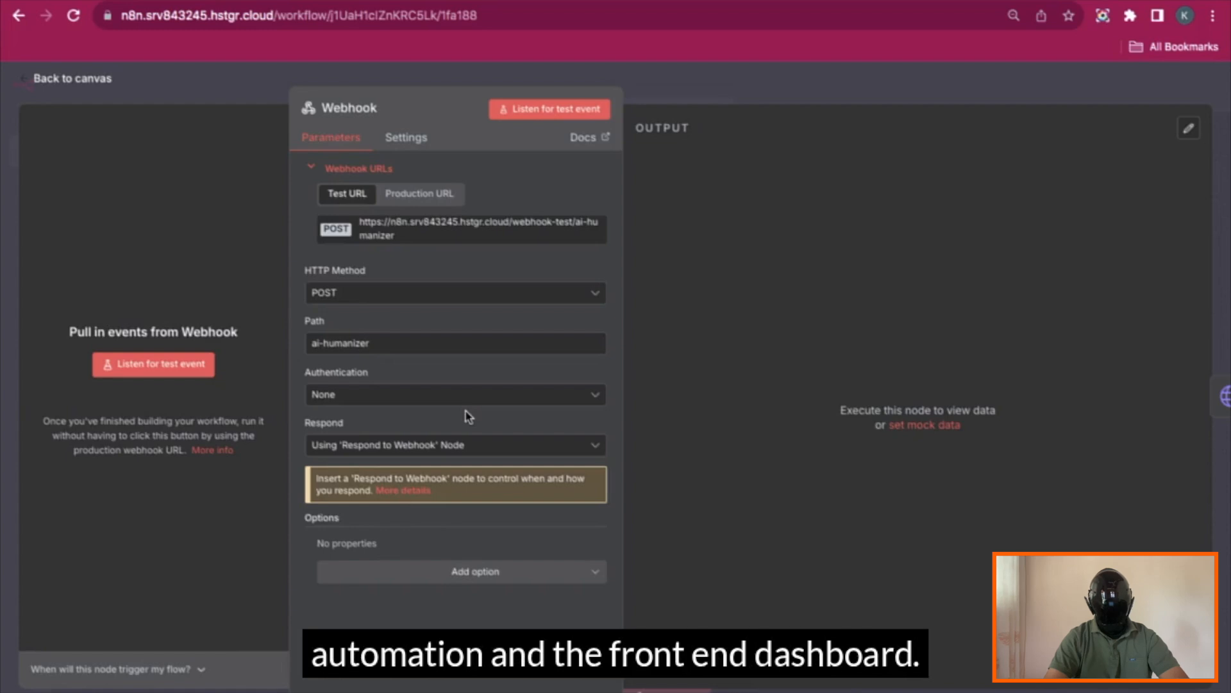
{"action": "left_click", "coordinate": [684, 84]}
Examine the HTTP Request node's URL, authentication and body parameters, and return to the canvas
{"action": "double_click", "coordinate": [627, 403]}
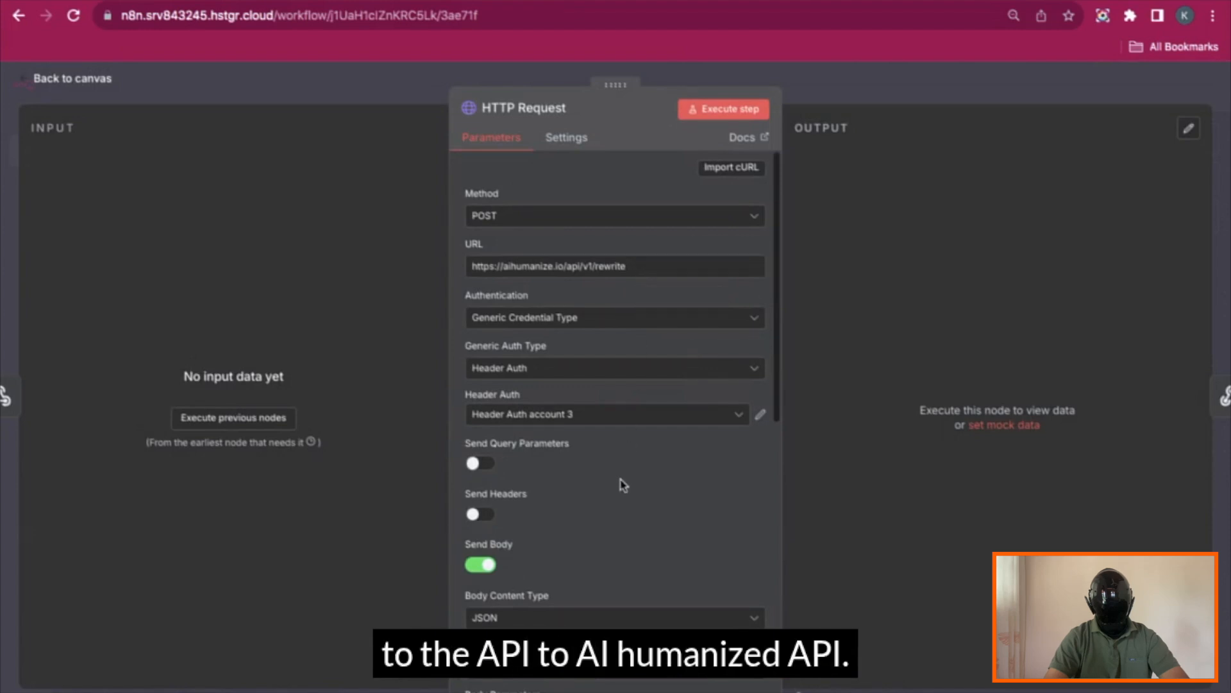
{"action": "scroll", "coordinate": [621, 484], "scroll_direction": "down", "scroll_amount": 2}
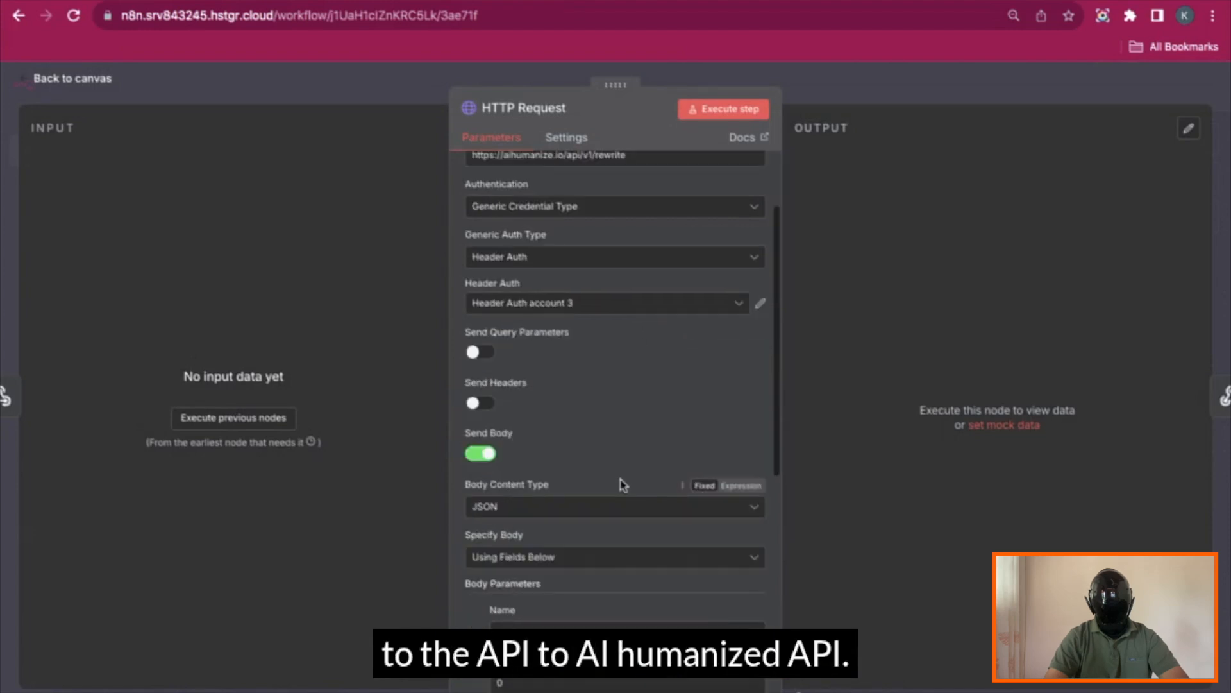
{"action": "scroll", "coordinate": [621, 484], "scroll_direction": "down", "scroll_amount": 2}
{"action": "scroll", "coordinate": [620, 481], "scroll_direction": "down", "scroll_amount": 4}
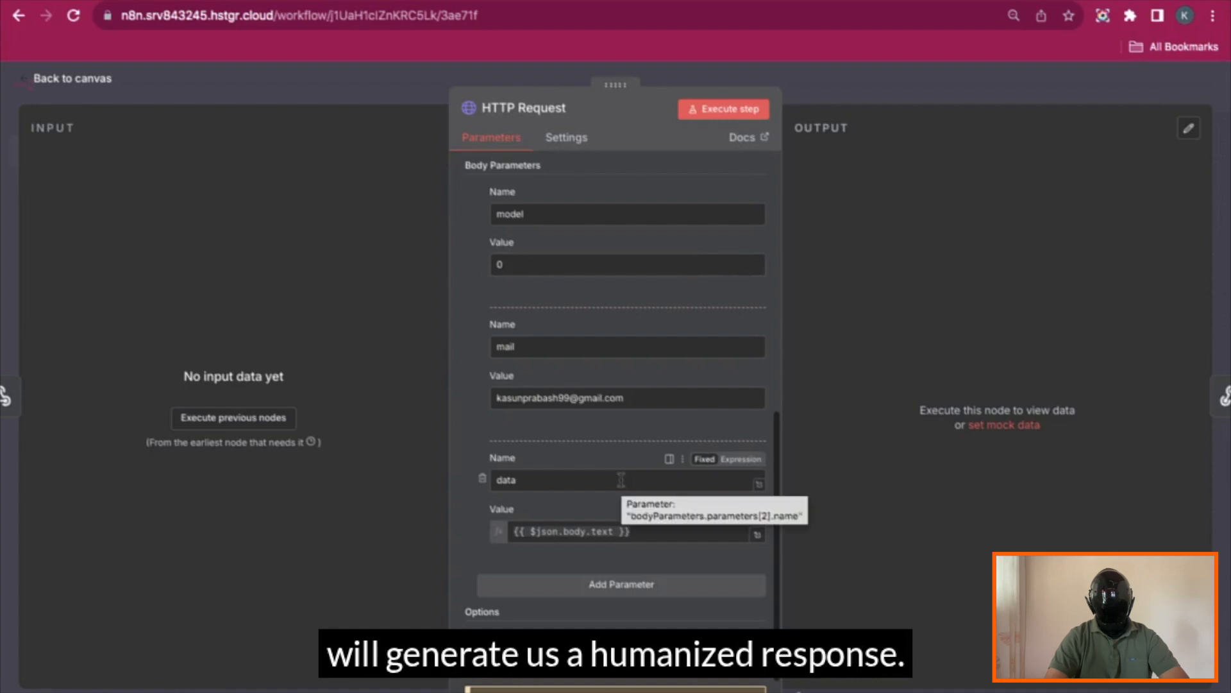
{"action": "left_click", "coordinate": [978, 87]}
Inspect the Respond to Webhook node, close it and leave the workflow for the neighbouring page
{"action": "left_click", "coordinate": [804, 418]}
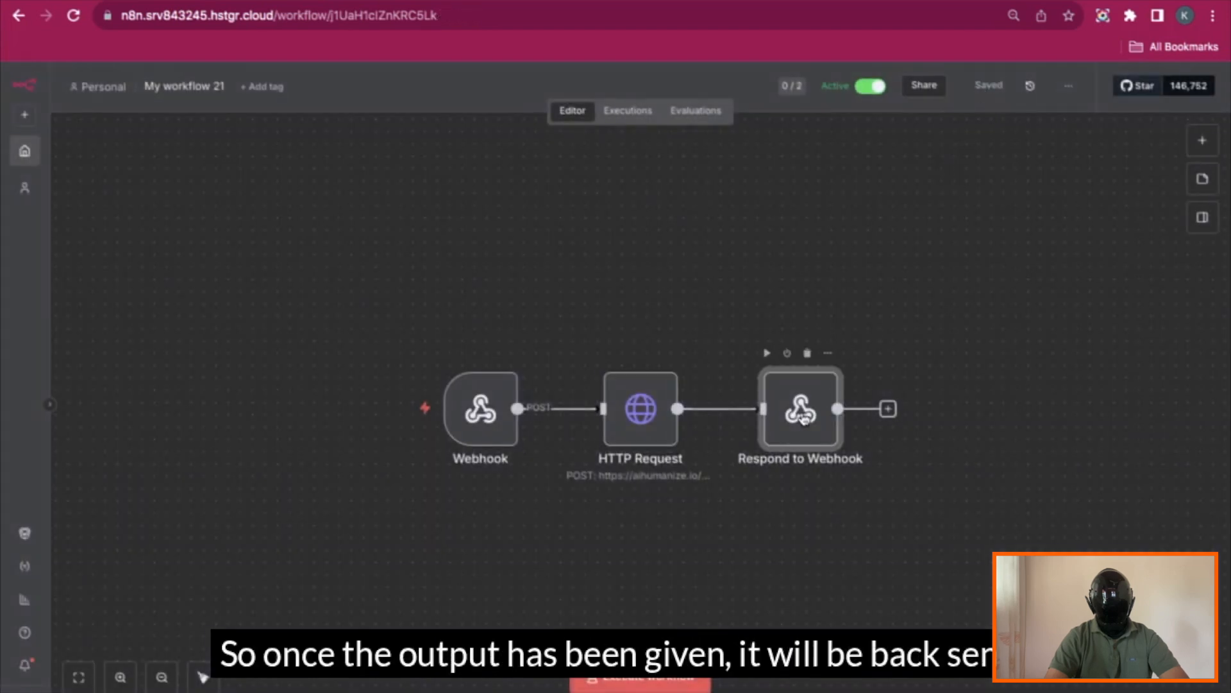
{"action": "double_click", "coordinate": [804, 418]}
{"action": "left_click", "coordinate": [931, 83]}
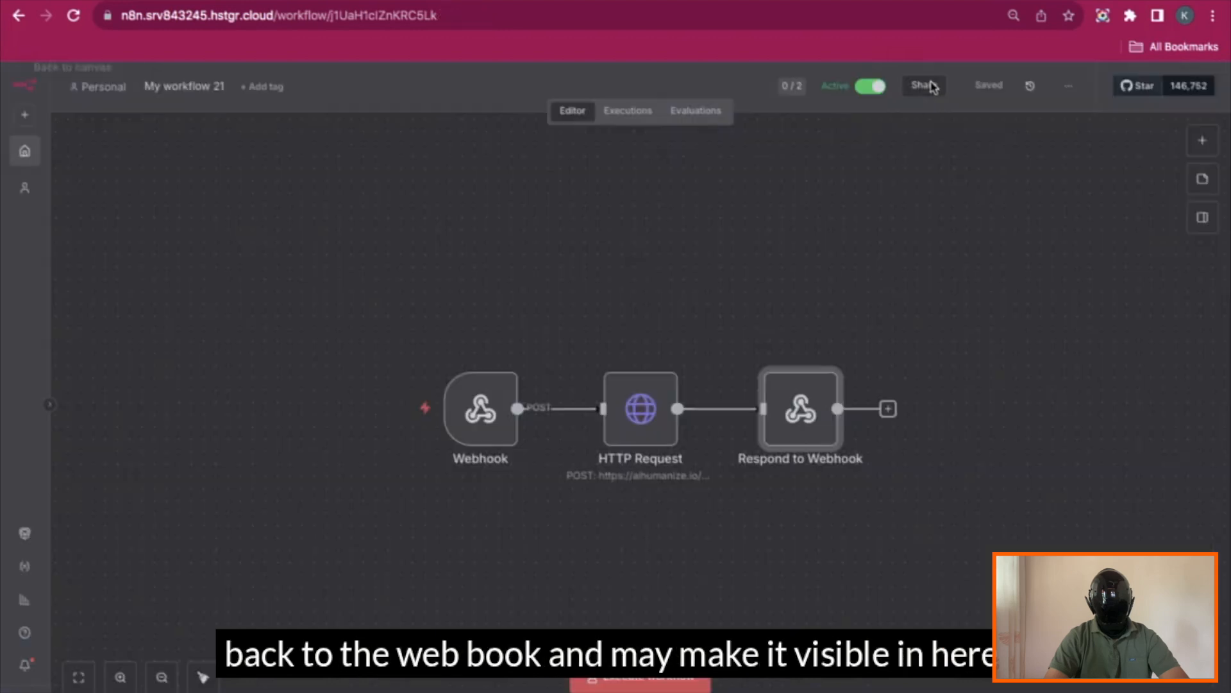
{"action": "key", "text": "ctrl+Tab"}
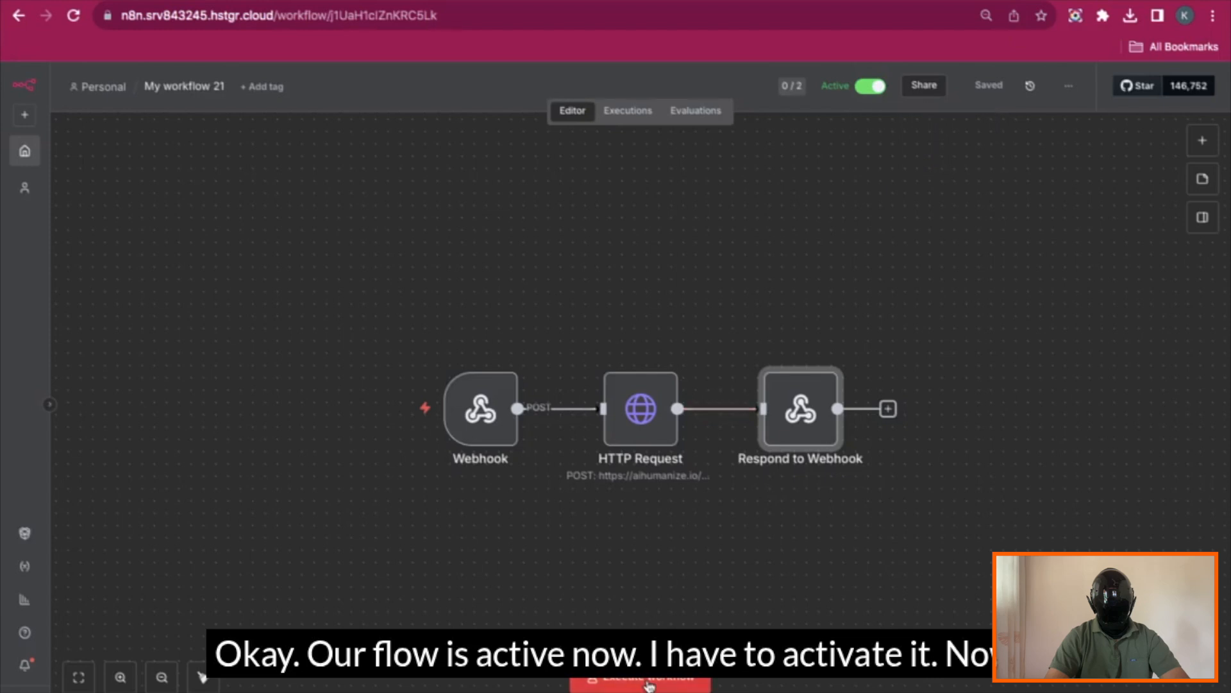
Execute the n8n workflow and humanize the "Artificial Intelligence (AI) and automation" paragraph in the Marsk AI Humanizer using the Standard style
{"action": "left_click", "coordinate": [649, 685]}
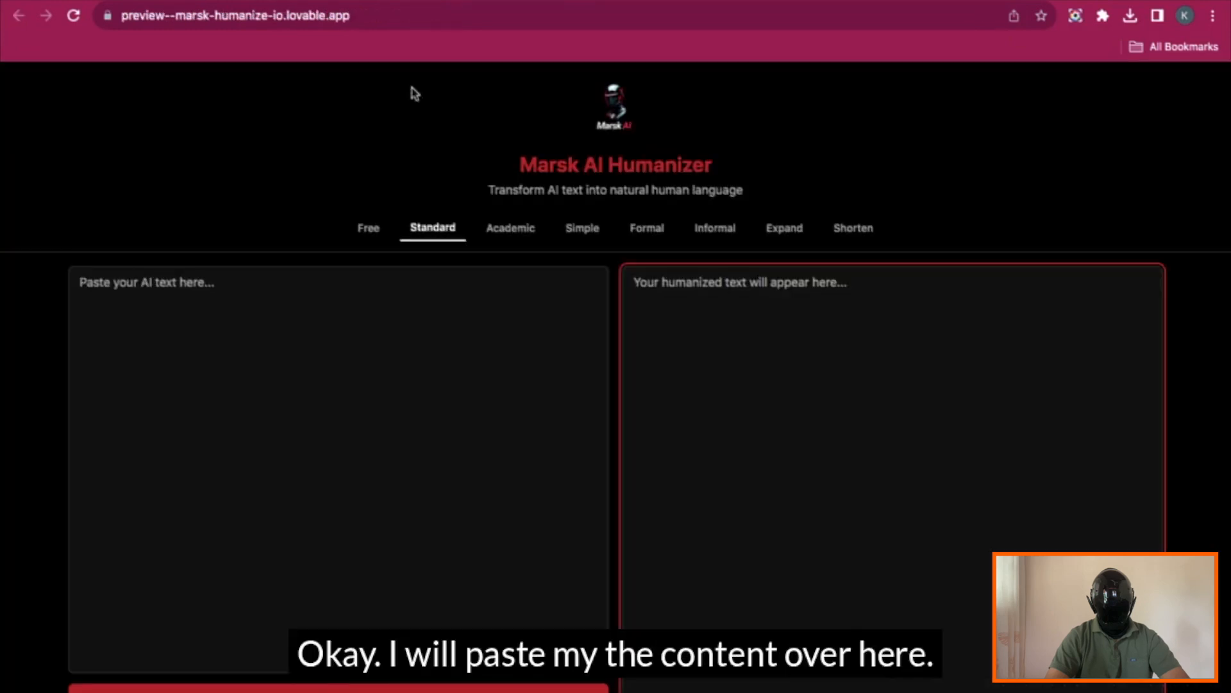
{"action": "left_click", "coordinate": [368, 354]}
{"action": "type", "text": "Artificial Intelligence (AI) and automation are transforming the way we work, live, and do business. AI enables machines to think, learn, and make decisions like humans, while automation uses technology to perform repetitive tasks efficiently and accurately. Together, they help organizations save time, reduce errors, and increase productivity. From chatbots providing customer support to AI tools generating content or analyzing data, these technologies are reshaping industries. In manufacturing, automation improves speed and precision, while in business operations, AI streamlines workflows and enhances decision-making. For individuals, AI-powered tools simplify everyday tasks, from scheduling to personalized recommendations. As these technologies continue to evolve, they open up endless possibilities for innovation and growth. However, their rise also emphasizes the need for humans to adapt—by learning new skills and focusing on creativity, strategy, and problem-solving, areas where human intelligence and emotional understanding remain unmatched."}
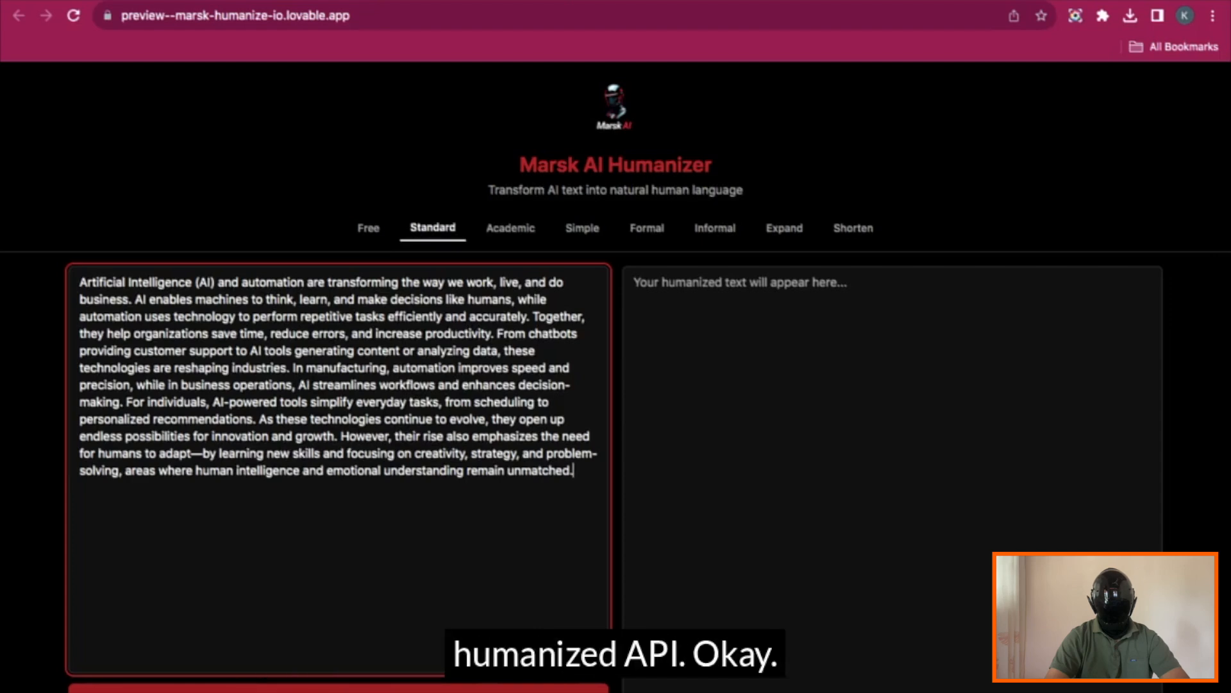
{"action": "left_click", "coordinate": [526, 690]}
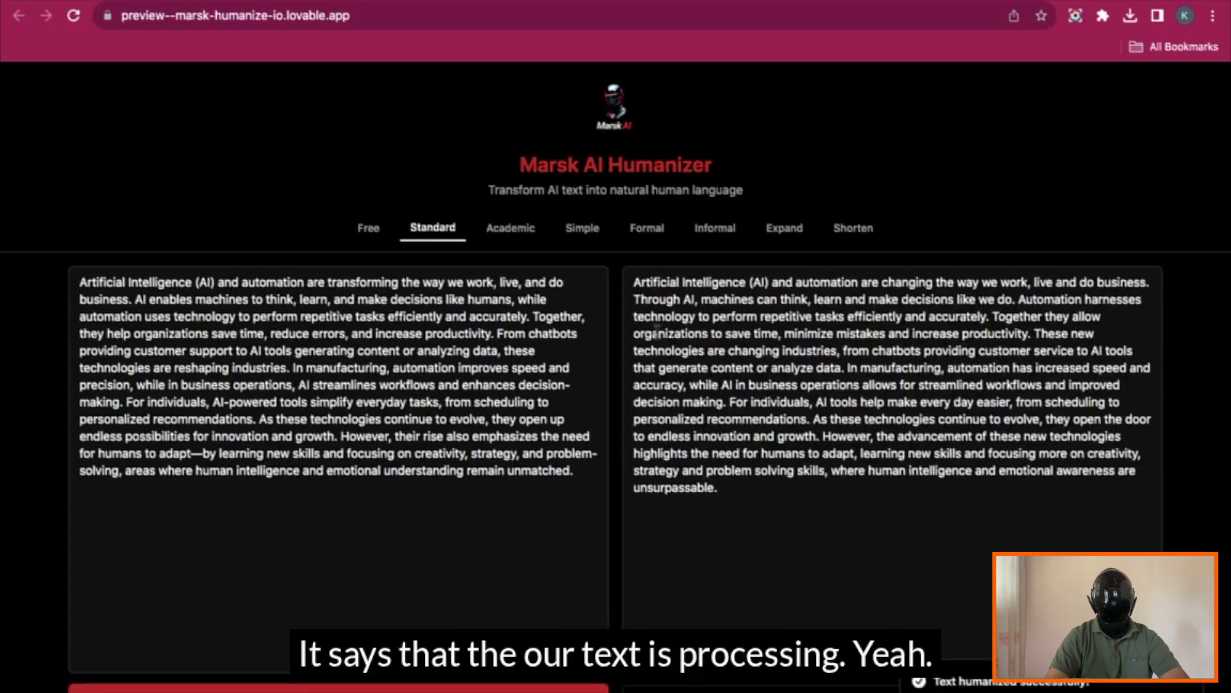
Check the workflow's run on the n8n canvas and return to the humanizer dashboard
{"action": "left_click", "coordinate": [168, 2]}
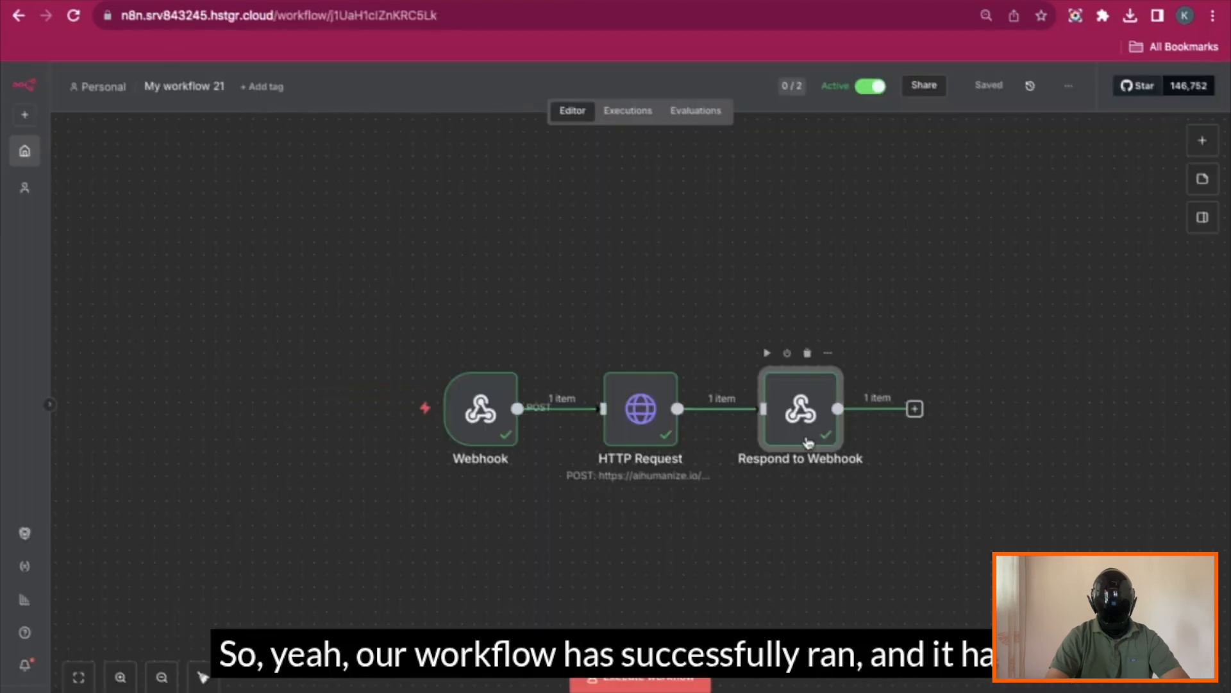
{"action": "left_click", "coordinate": [359, 2]}
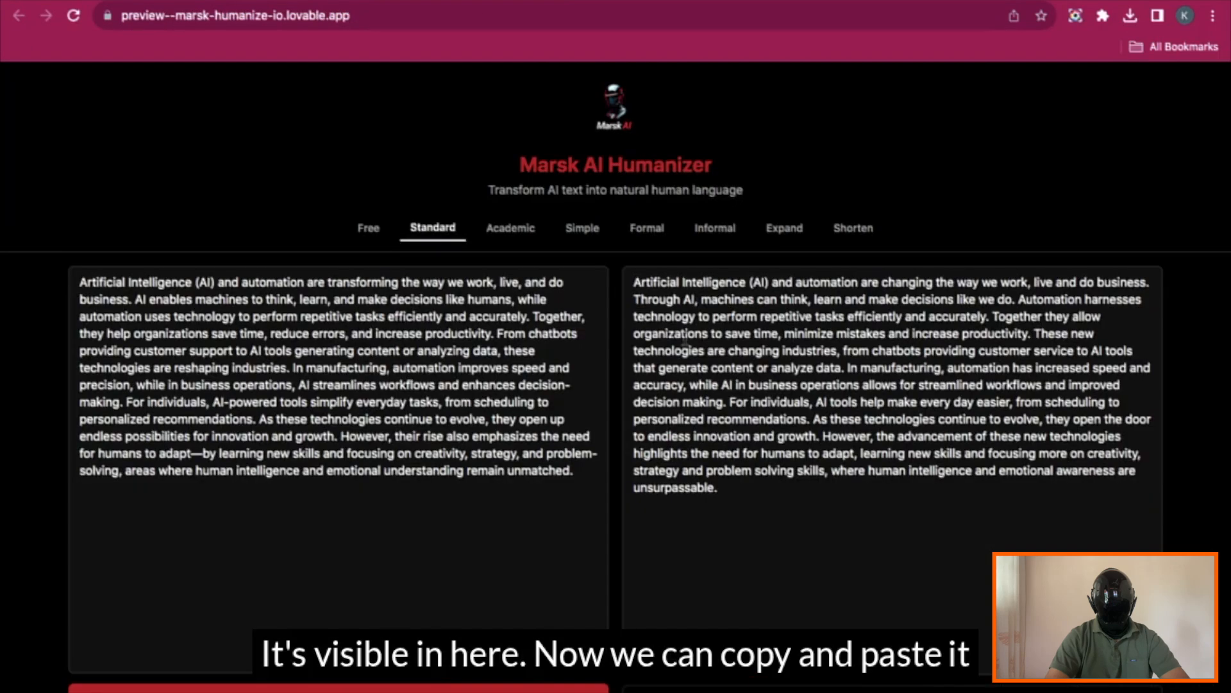
Copy the humanized text and scan it for AI content in QuillBot's AI Detector
{"action": "left_click", "coordinate": [785, 690]}
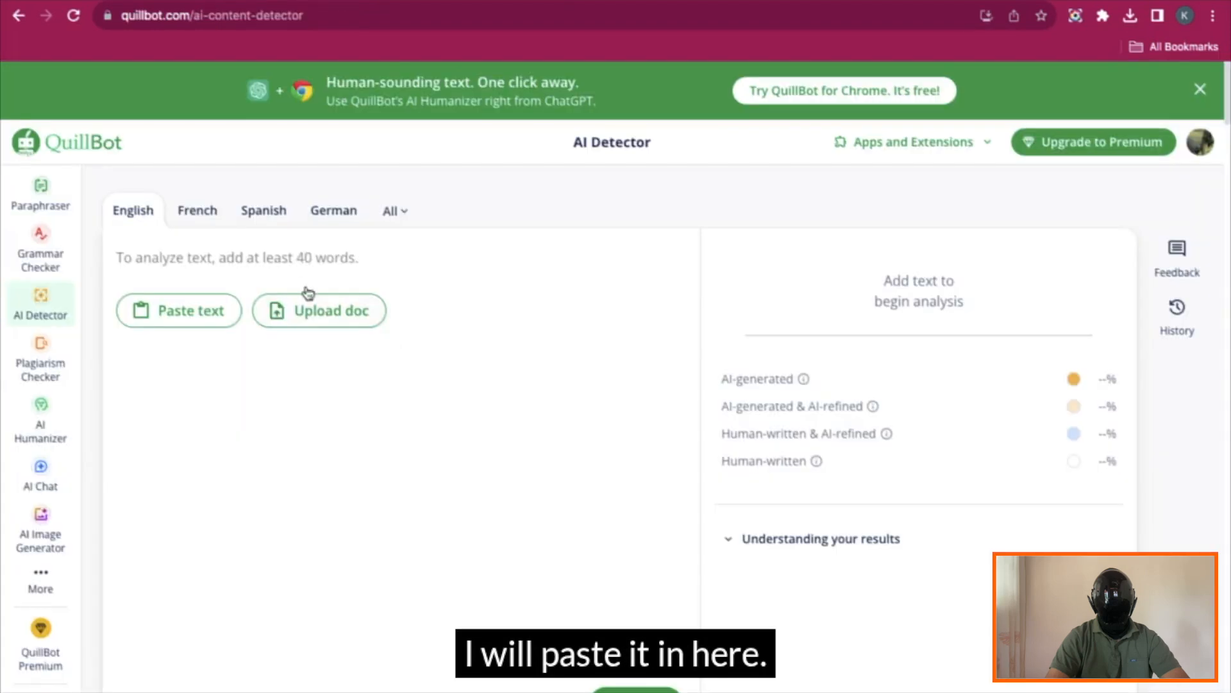
{"action": "key", "text": "ctrl+v"}
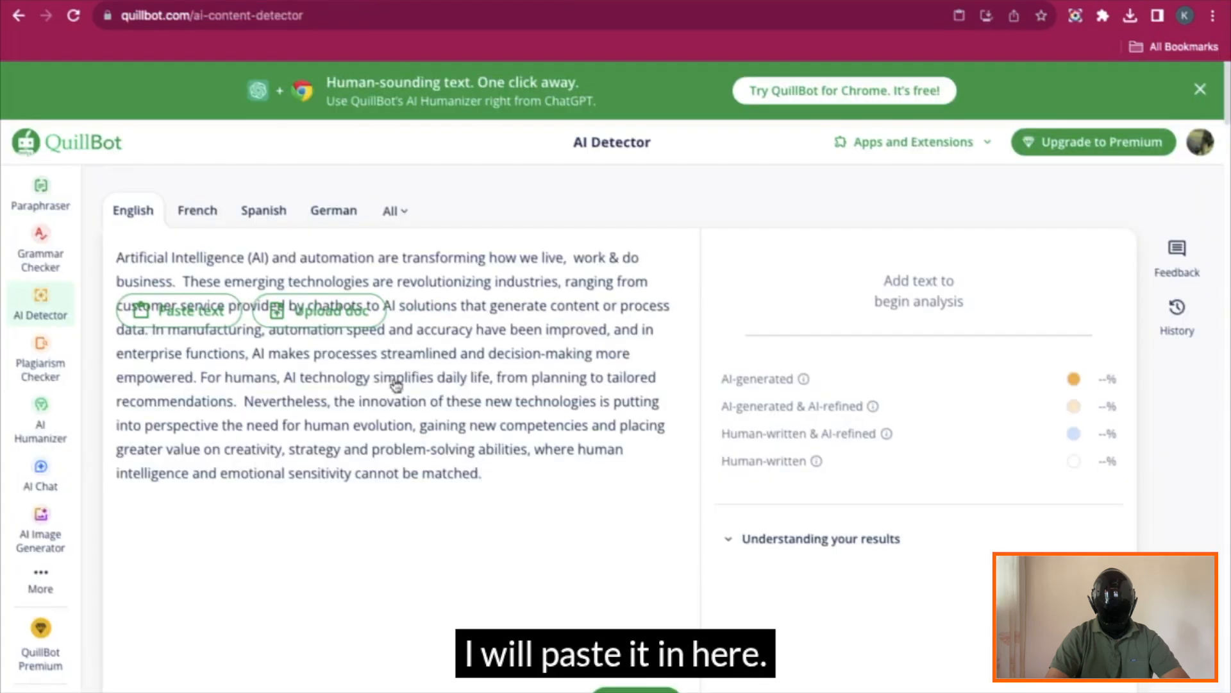
{"action": "left_click", "coordinate": [637, 678]}
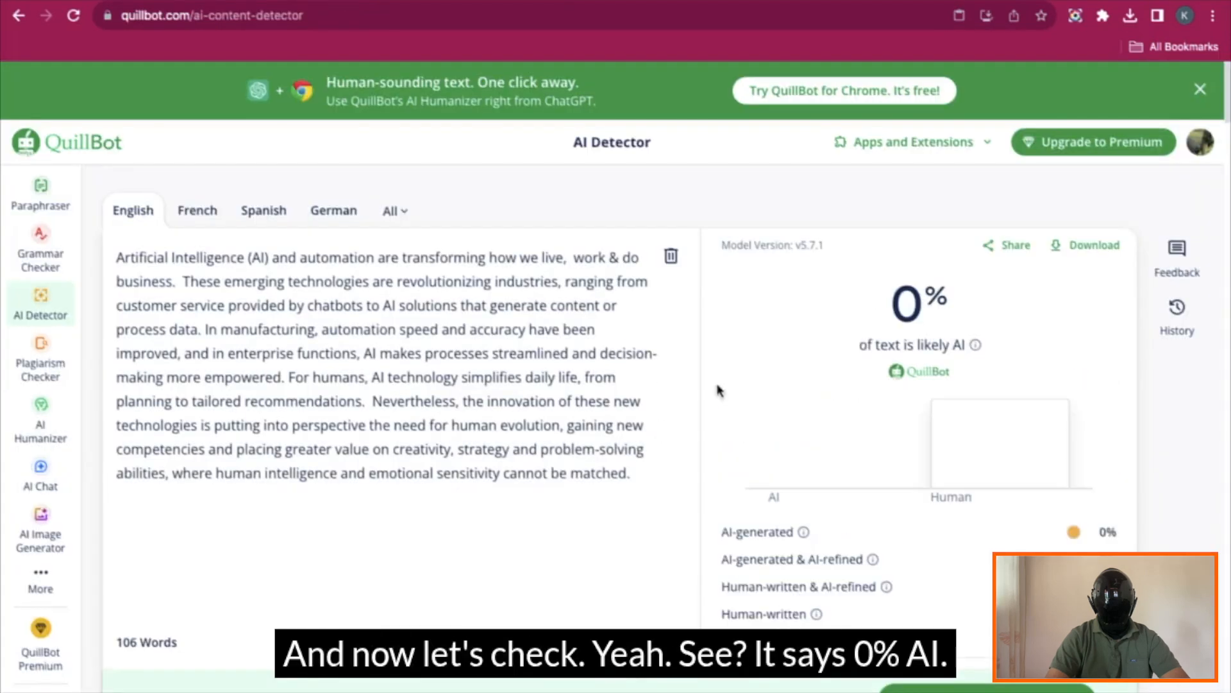
{"action": "left_click_drag", "start_coordinate": [893, 310], "coordinate": [956, 314]}
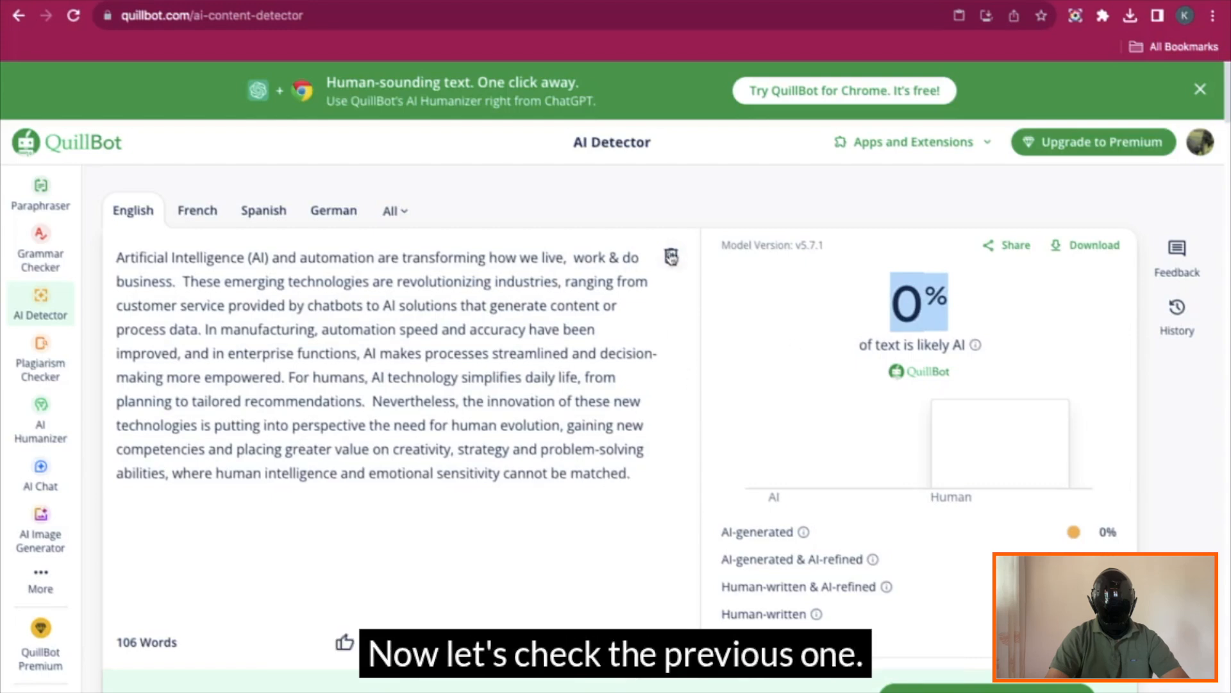
Replace the detector's text with the original AI-written paragraph and select all of it
{"action": "left_click", "coordinate": [671, 257]}
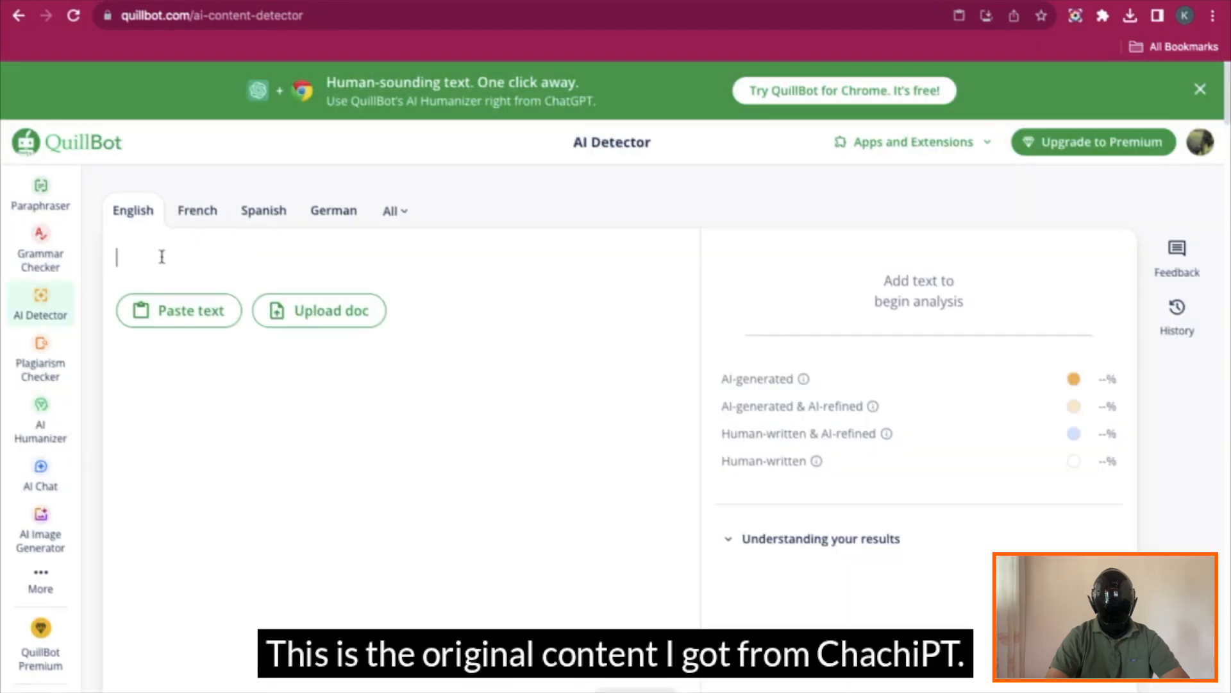
{"action": "key", "text": "ctrl+v"}
{"action": "key", "text": "ctrl+a"}
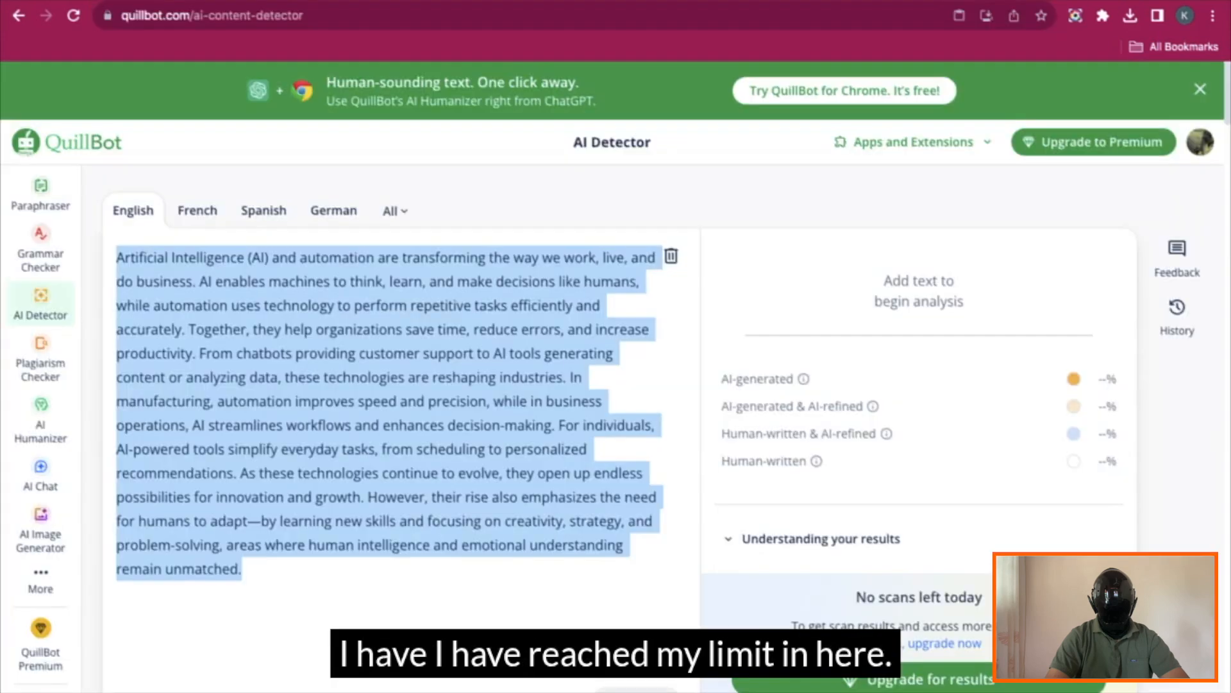
{"action": "key", "text": "ctrl+t"}
{"action": "type", "text": "gpt"}
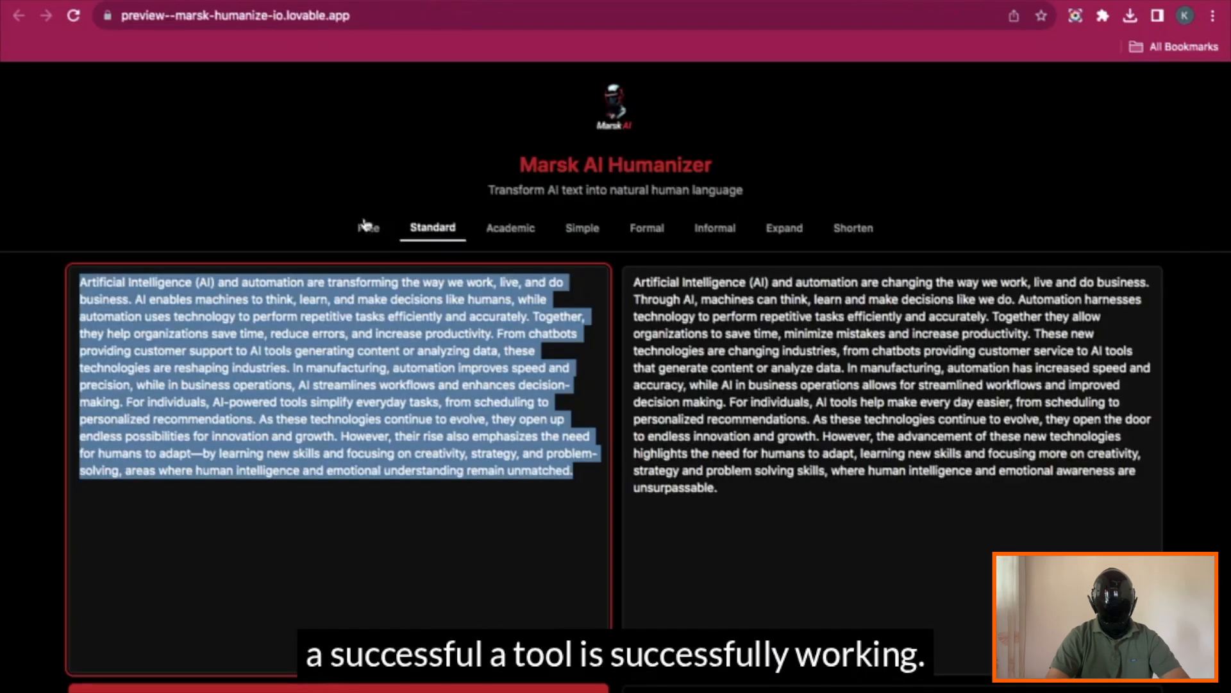
{"action": "left_click", "coordinate": [352, 212]}
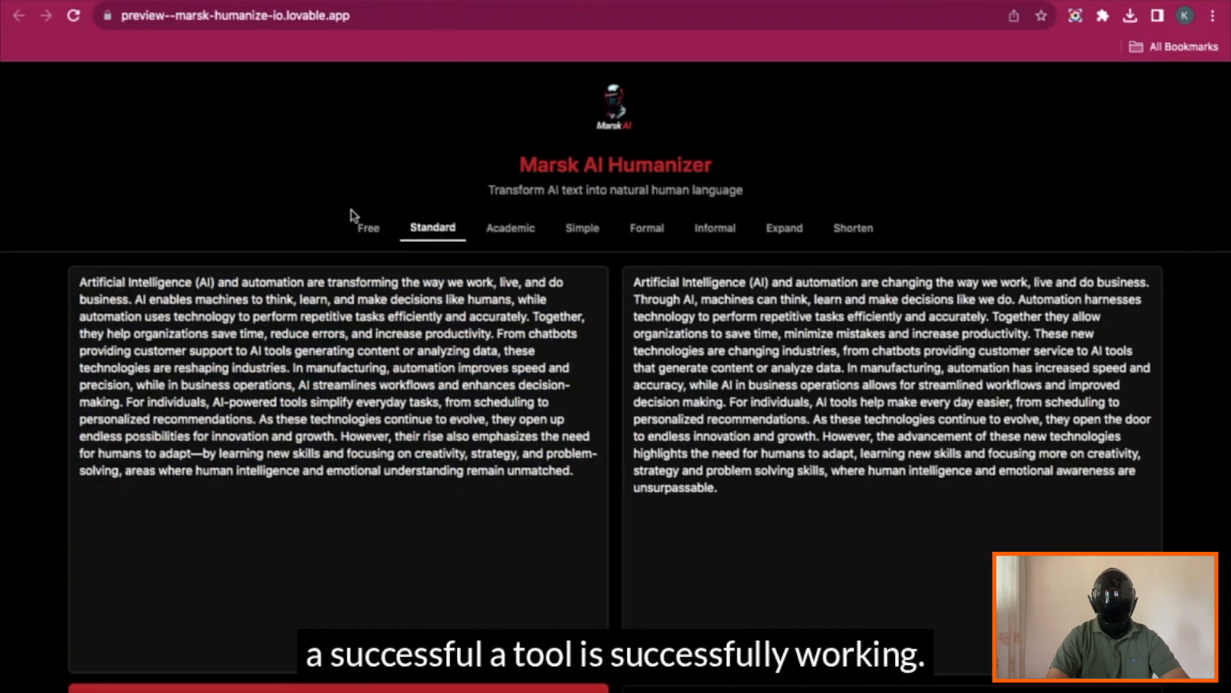
{"action": "scroll", "coordinate": [534, 423], "scroll_direction": "down", "scroll_amount": 1}
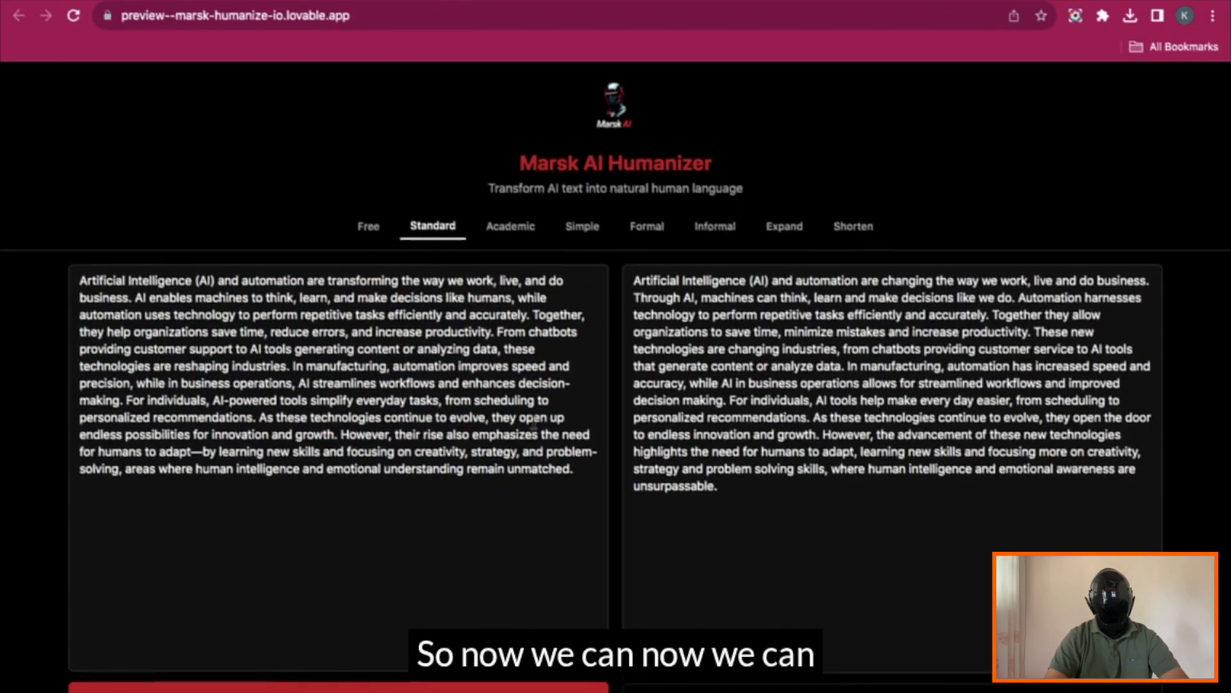
Switch to the Prompt document and read through its frontend UI, webhook integration and webhook response prompts
{"action": "left_click", "coordinate": [142, 2]}
{"action": "left_click", "coordinate": [70, 1]}
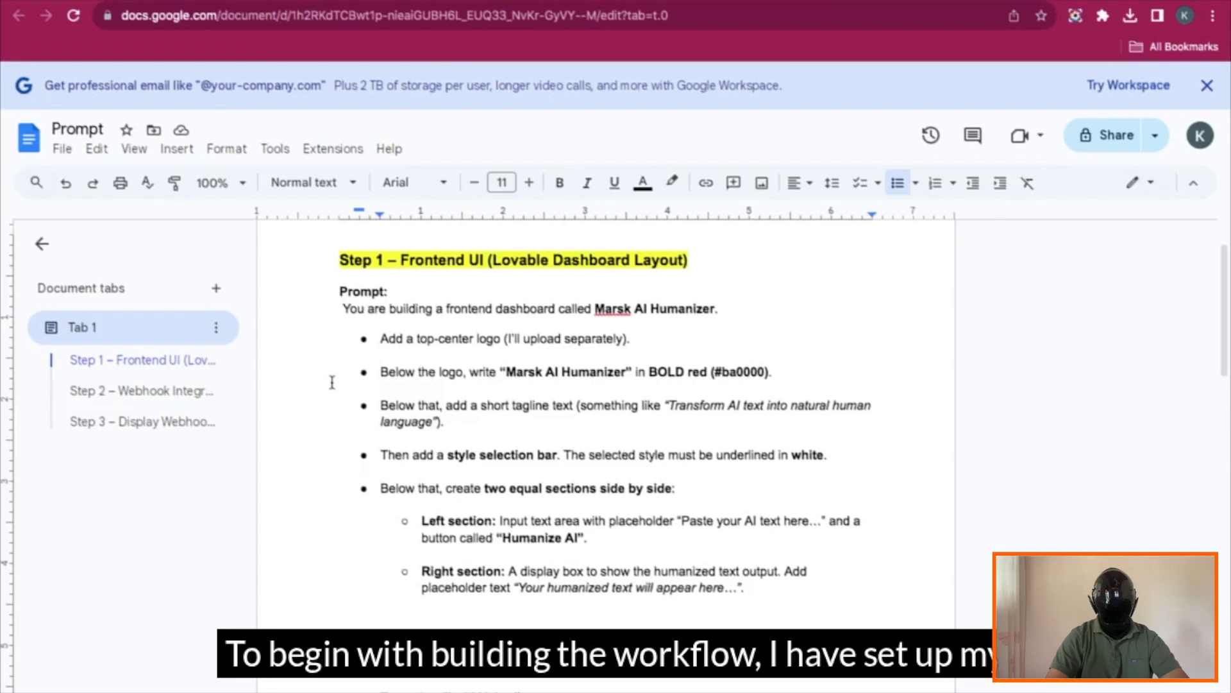
{"action": "scroll", "coordinate": [332, 382], "scroll_direction": "down", "scroll_amount": 1}
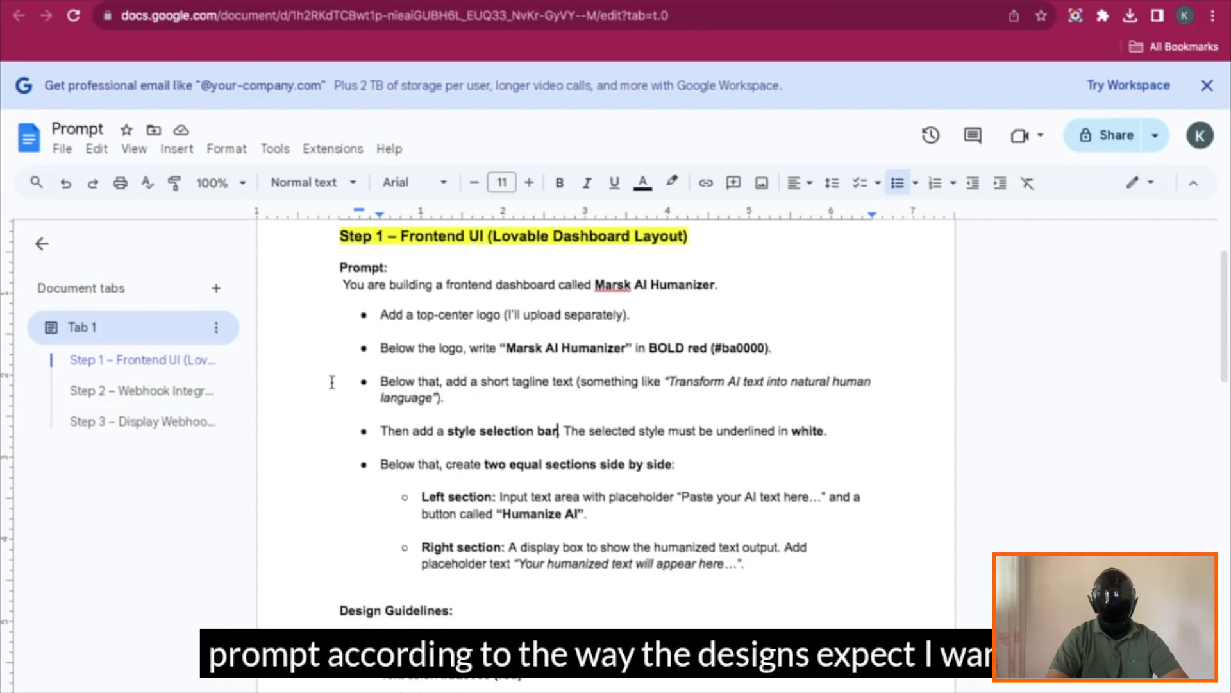
{"action": "scroll", "coordinate": [332, 382], "scroll_direction": "down", "scroll_amount": 5}
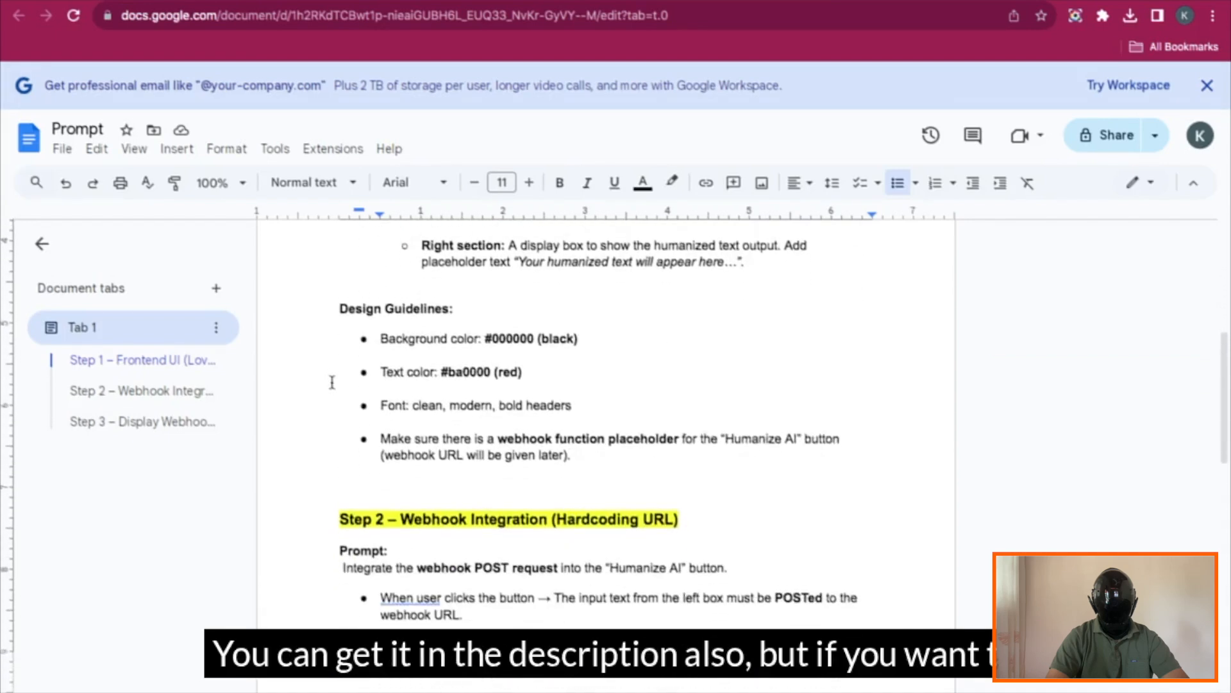
{"action": "scroll", "coordinate": [332, 382], "scroll_direction": "down", "scroll_amount": 1}
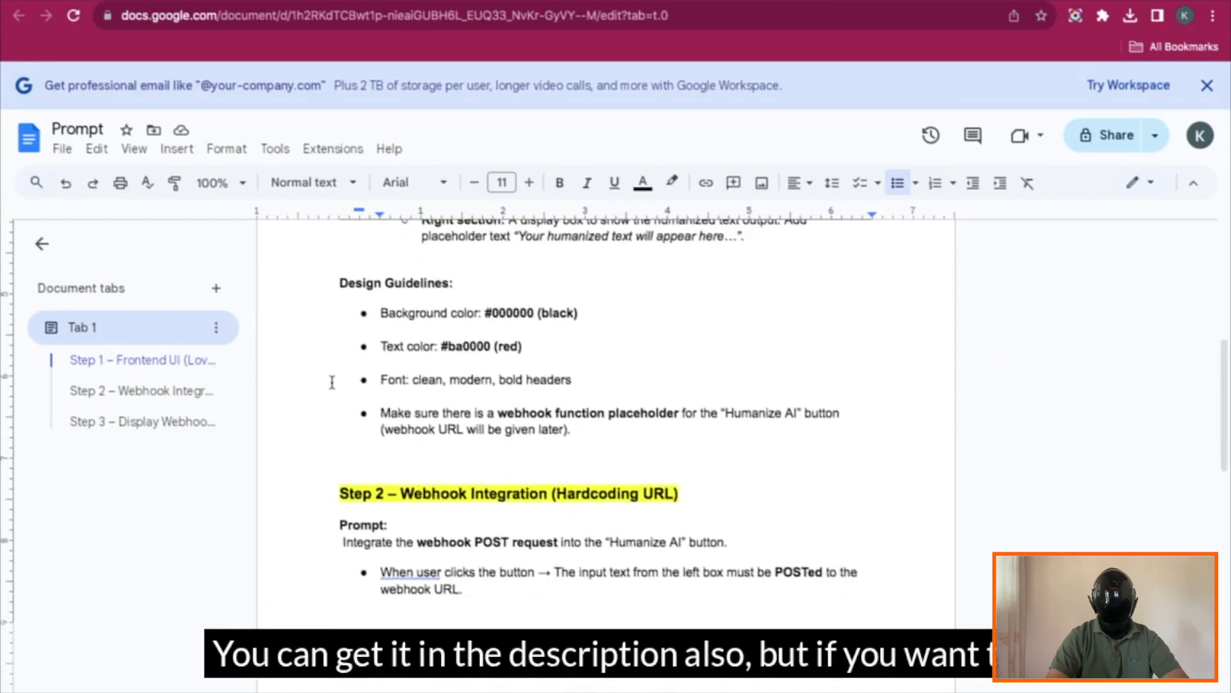
{"action": "scroll", "coordinate": [332, 382], "scroll_direction": "up", "scroll_amount": 4}
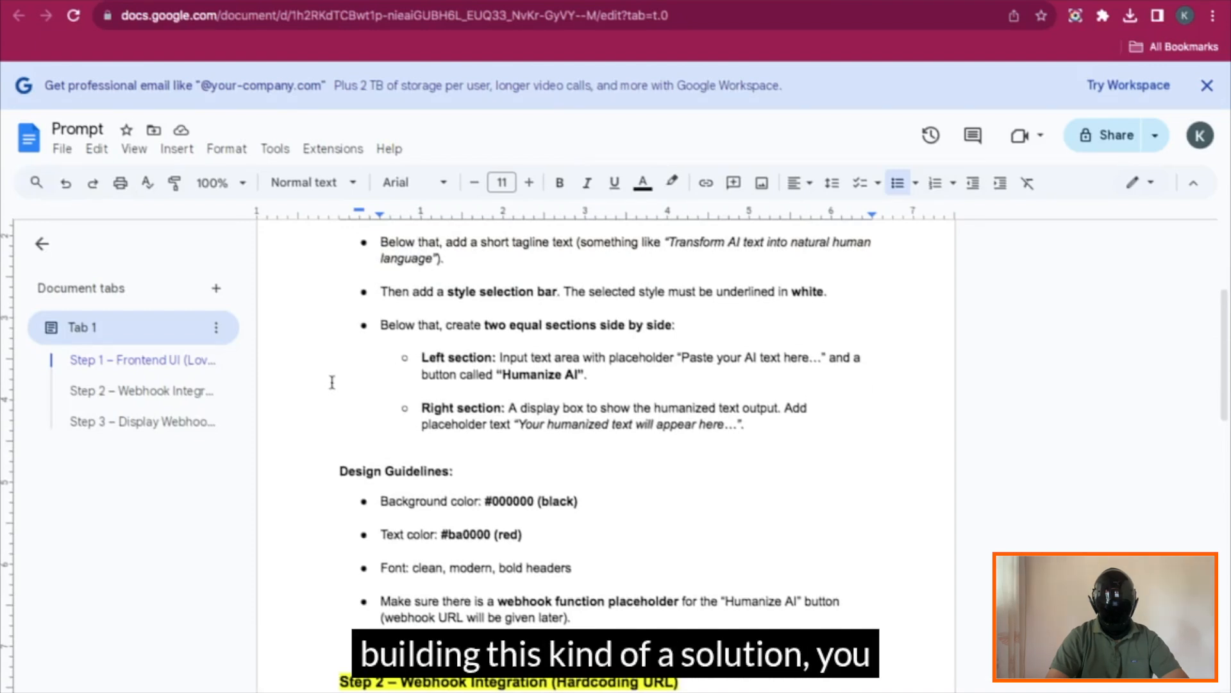
{"action": "scroll", "coordinate": [332, 382], "scroll_direction": "up", "scroll_amount": 3}
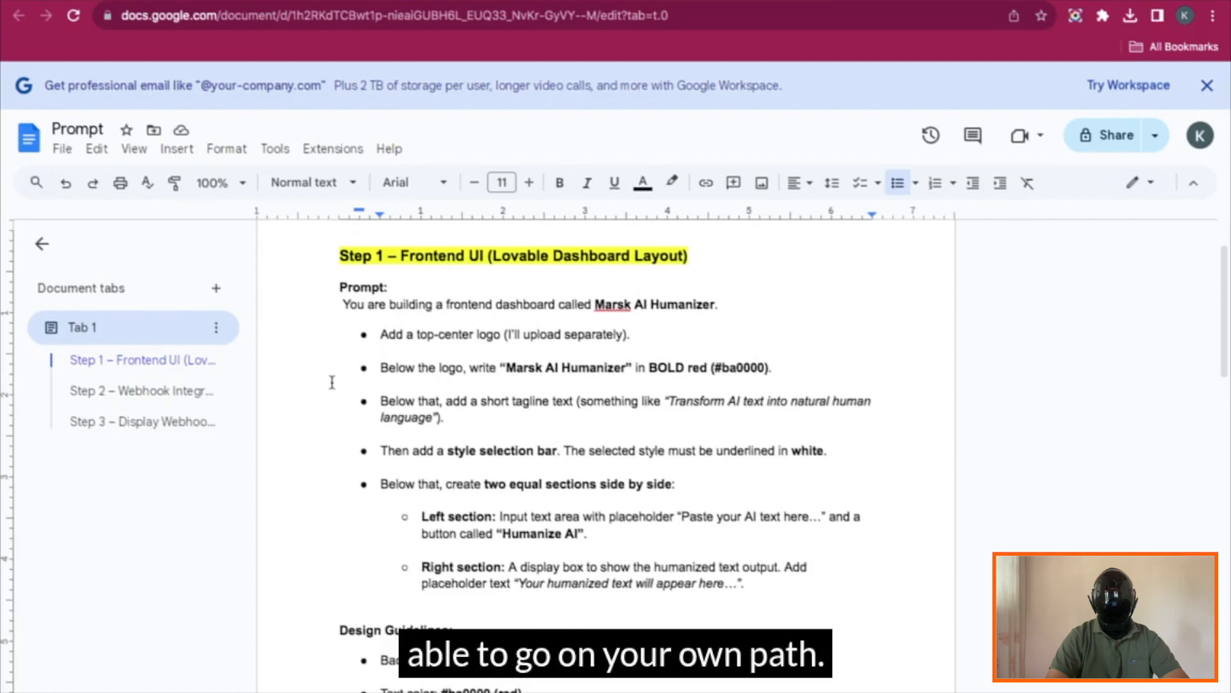
{"action": "scroll", "coordinate": [332, 382], "scroll_direction": "down", "scroll_amount": 1}
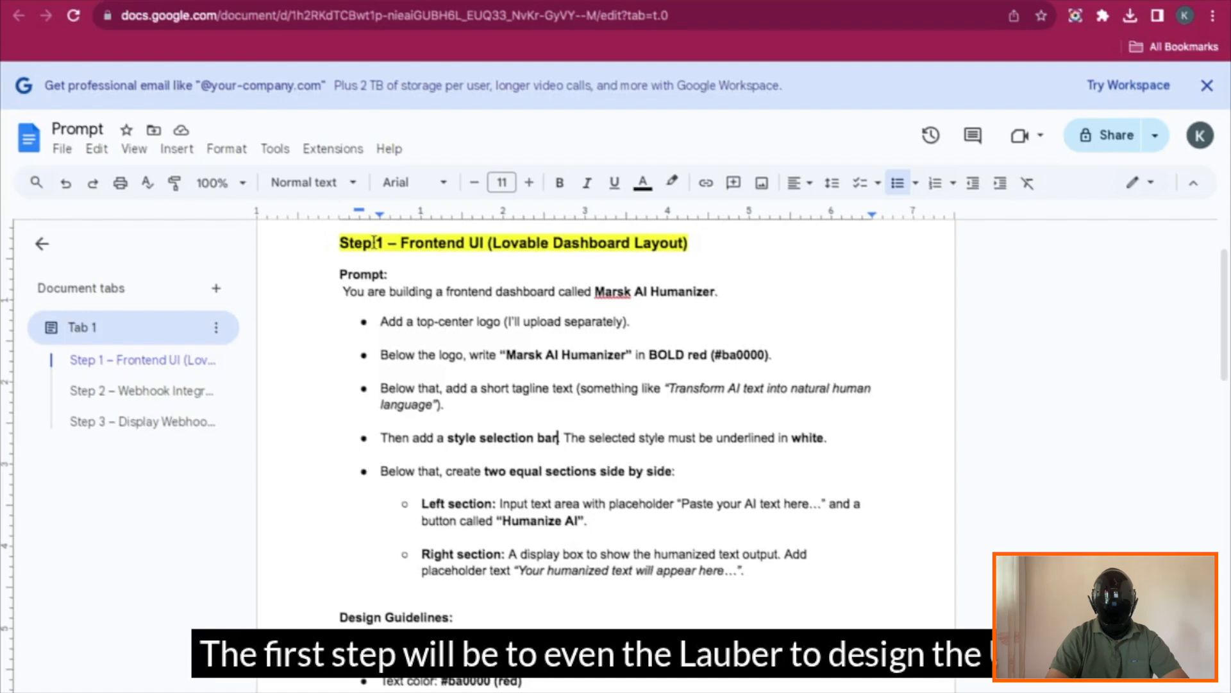
{"action": "scroll", "coordinate": [374, 243], "scroll_direction": "down", "scroll_amount": 6}
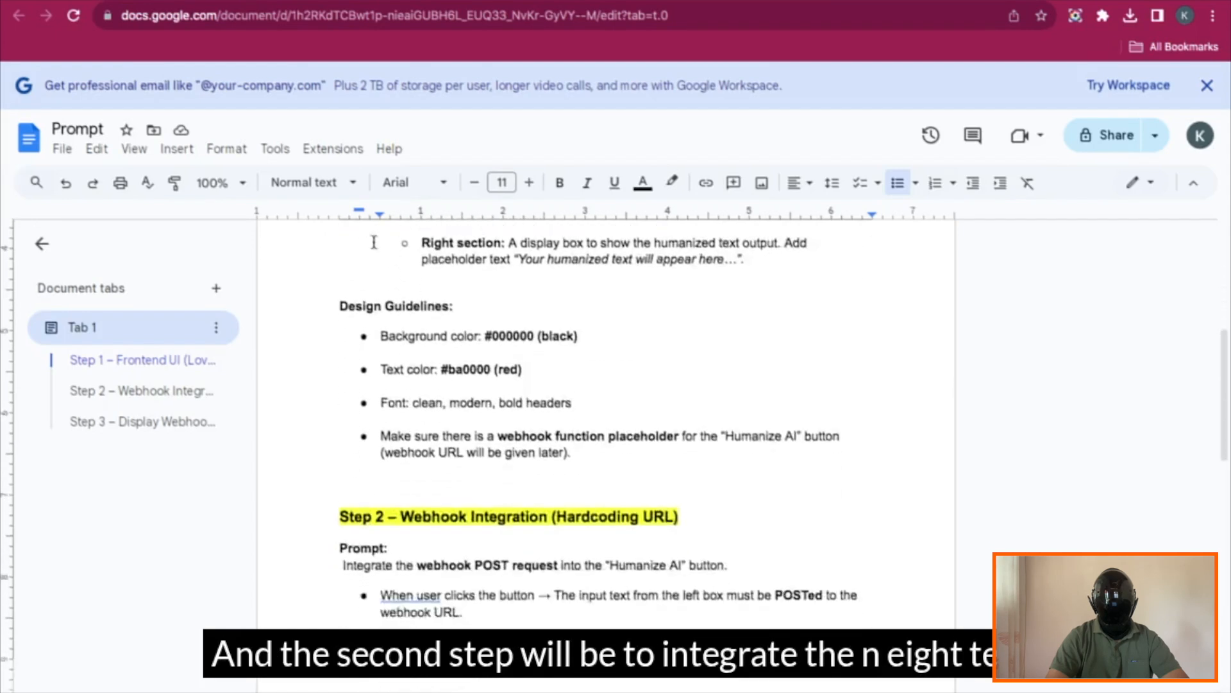
{"action": "scroll", "coordinate": [374, 242], "scroll_direction": "down", "scroll_amount": 1}
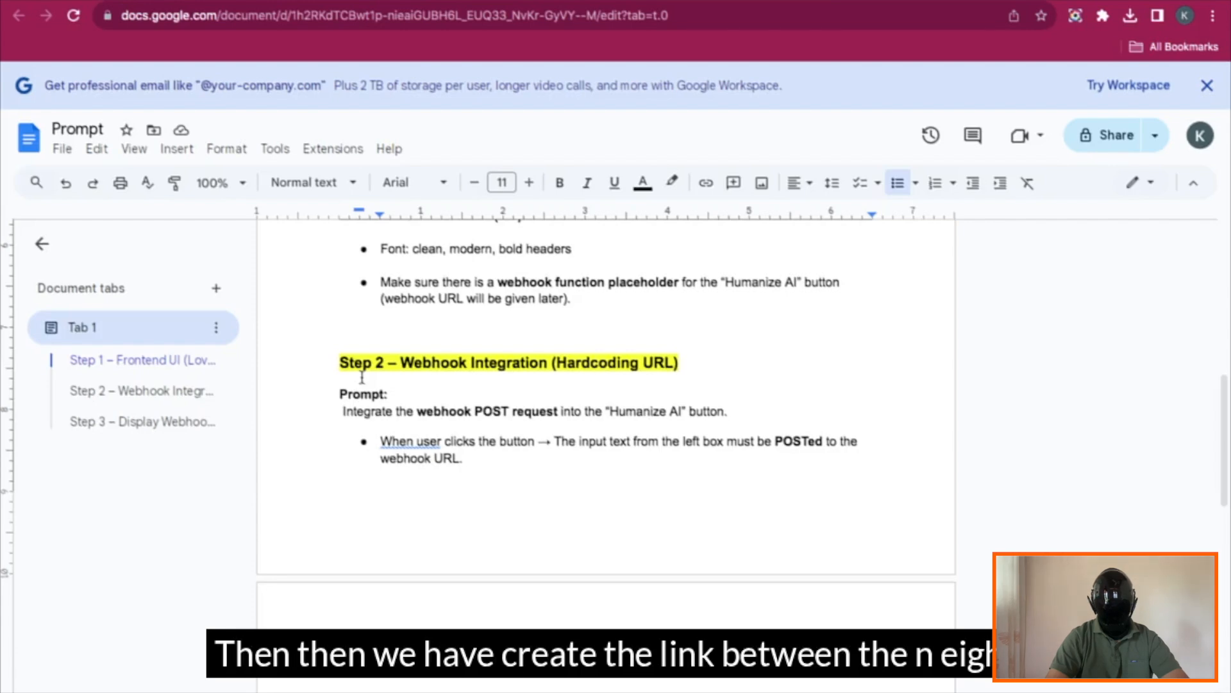
{"action": "scroll", "coordinate": [361, 377], "scroll_direction": "down", "scroll_amount": 2}
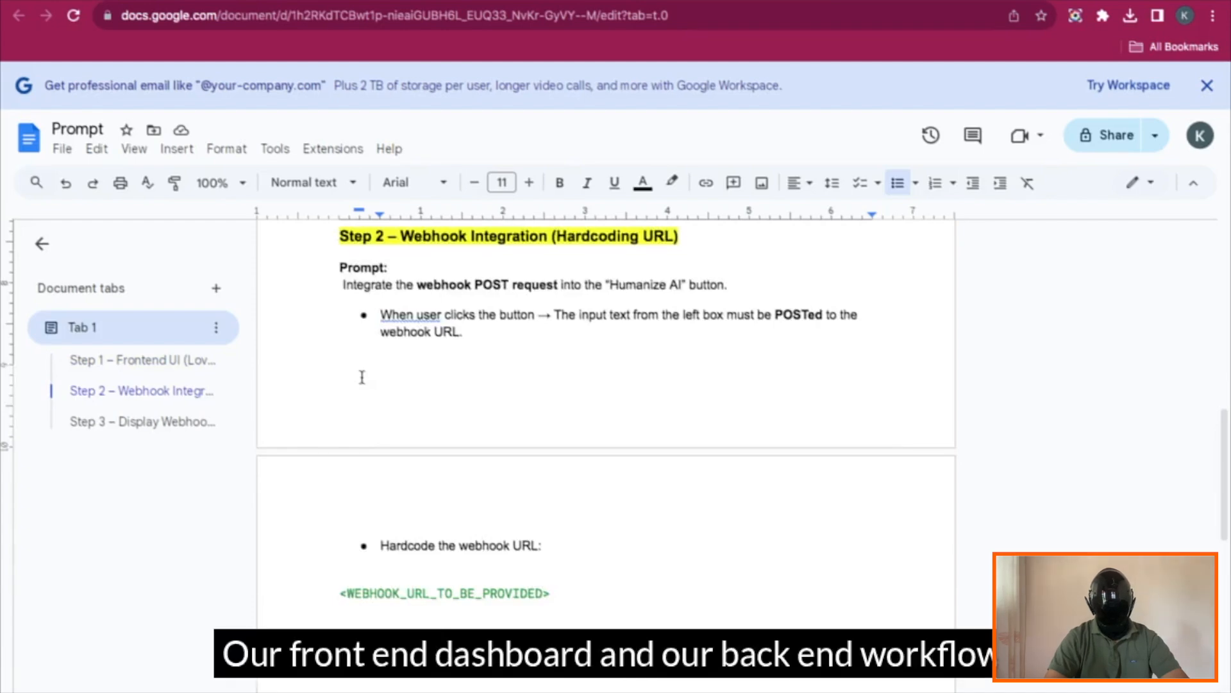
{"action": "scroll", "coordinate": [361, 377], "scroll_direction": "down", "scroll_amount": 4}
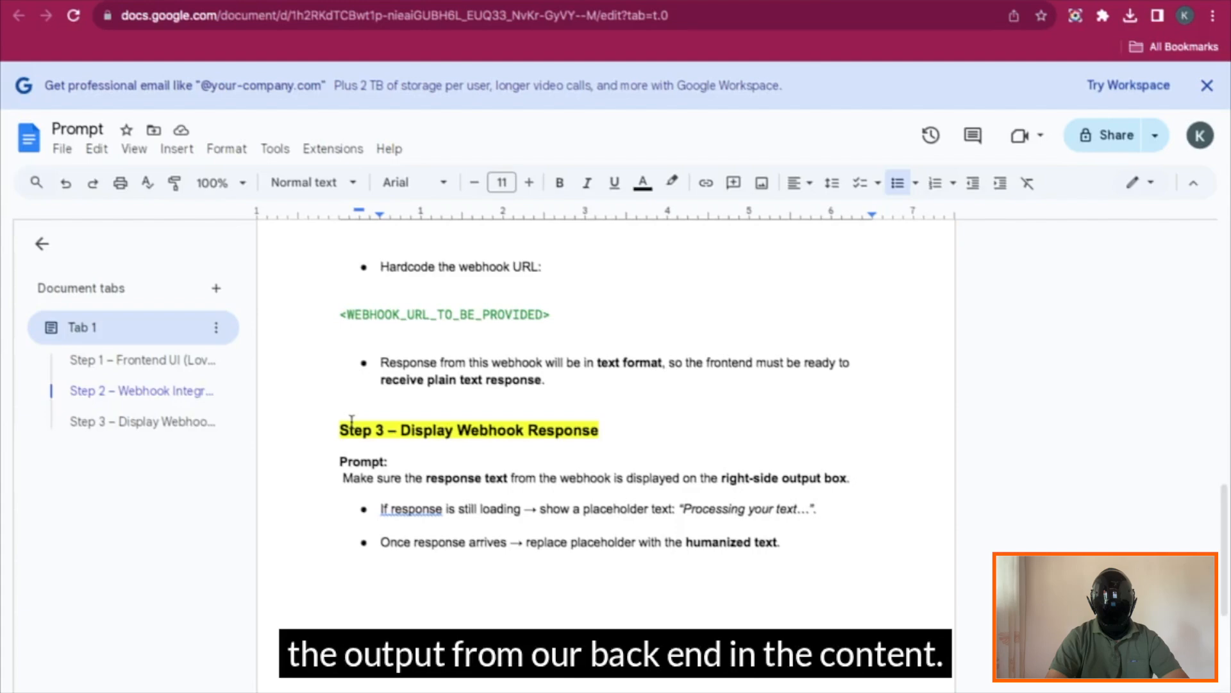
Select the Step 1 – Frontend UI (Lovable Dashboard Layout) prompt in the document
{"action": "scroll", "coordinate": [351, 420], "scroll_direction": "up", "scroll_amount": 14}
{"action": "left_click_drag", "start_coordinate": [339, 341], "coordinate": [401, 649]}
{"action": "scroll", "coordinate": [401, 649], "scroll_direction": "down", "scroll_amount": 5}
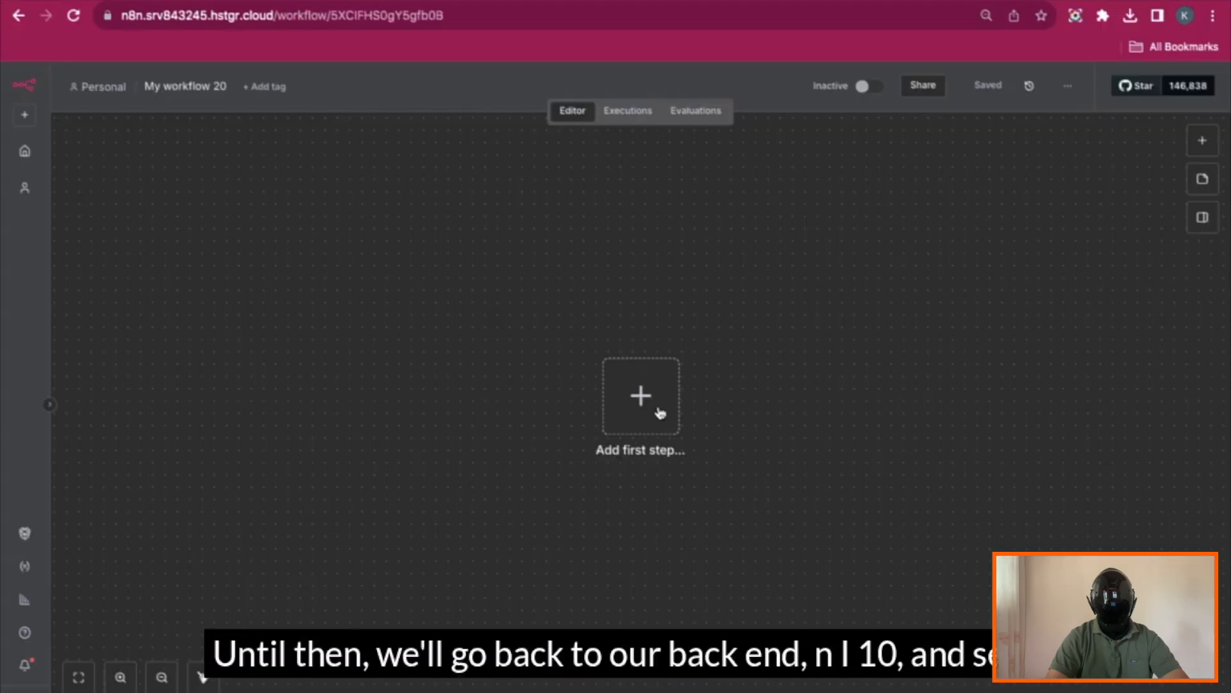
Add a Webhook trigger as the first step of the empty n8n workflow
{"action": "left_click", "coordinate": [662, 411]}
{"action": "type", "text": "weh"}
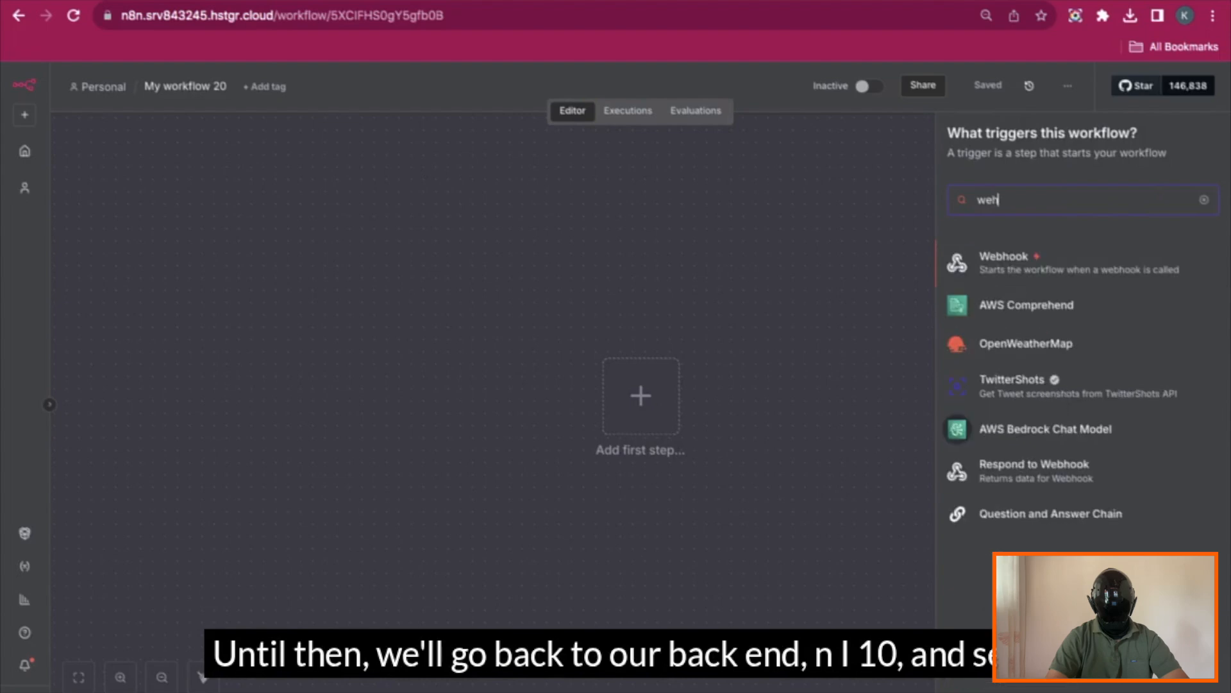
{"action": "key", "text": "BackSpace"}
{"action": "type", "text": "b"}
{"action": "left_click", "coordinate": [1029, 304]}
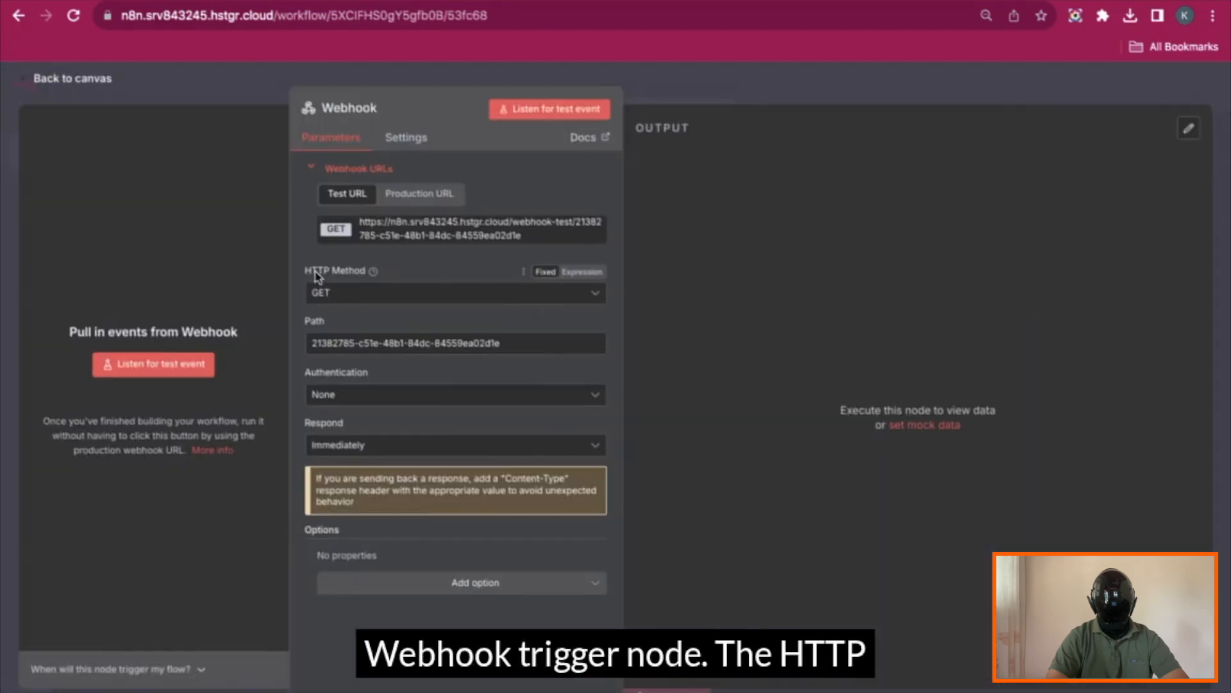
Set the webhook's HTTP method to POST and its path to ai-humanizer-tool
{"action": "left_click", "coordinate": [439, 293]}
{"action": "left_click", "coordinate": [334, 434]}
{"action": "left_click_drag", "start_coordinate": [504, 343], "coordinate": [277, 347]}
{"action": "key", "text": "BackSpace"}
{"action": "type", "text": "ai"}
{"action": "type", "text": "-humanizer-tool"}
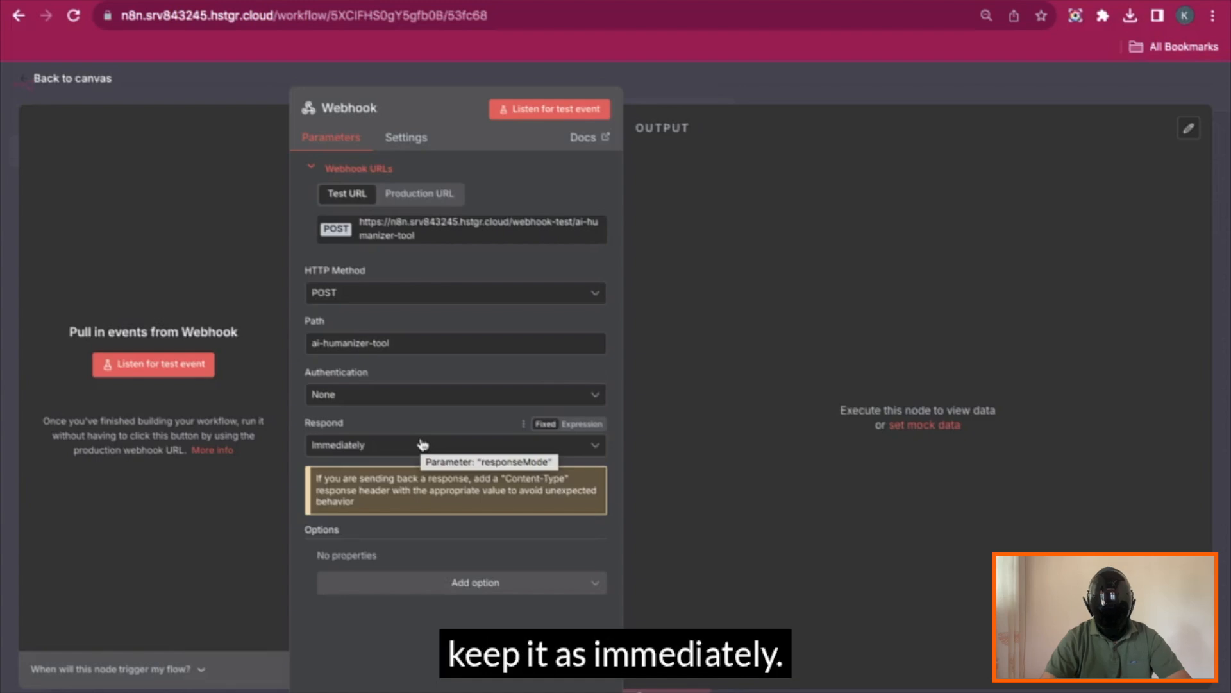
Copy the webhook's test URL and replace the <WEBHOOK_URL_TO_BE_PROVIDED> placeholder in the Prompt document with it
{"action": "left_click", "coordinate": [392, 240]}
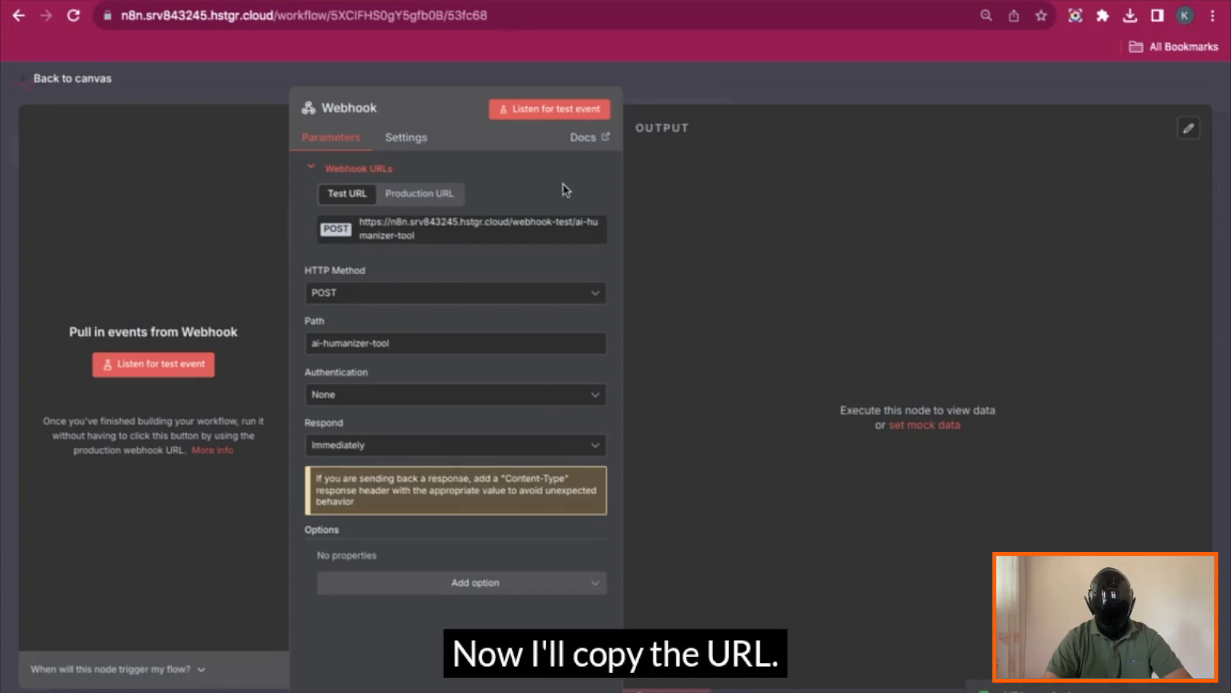
{"action": "left_click_drag", "start_coordinate": [340, 472], "coordinate": [567, 470]}
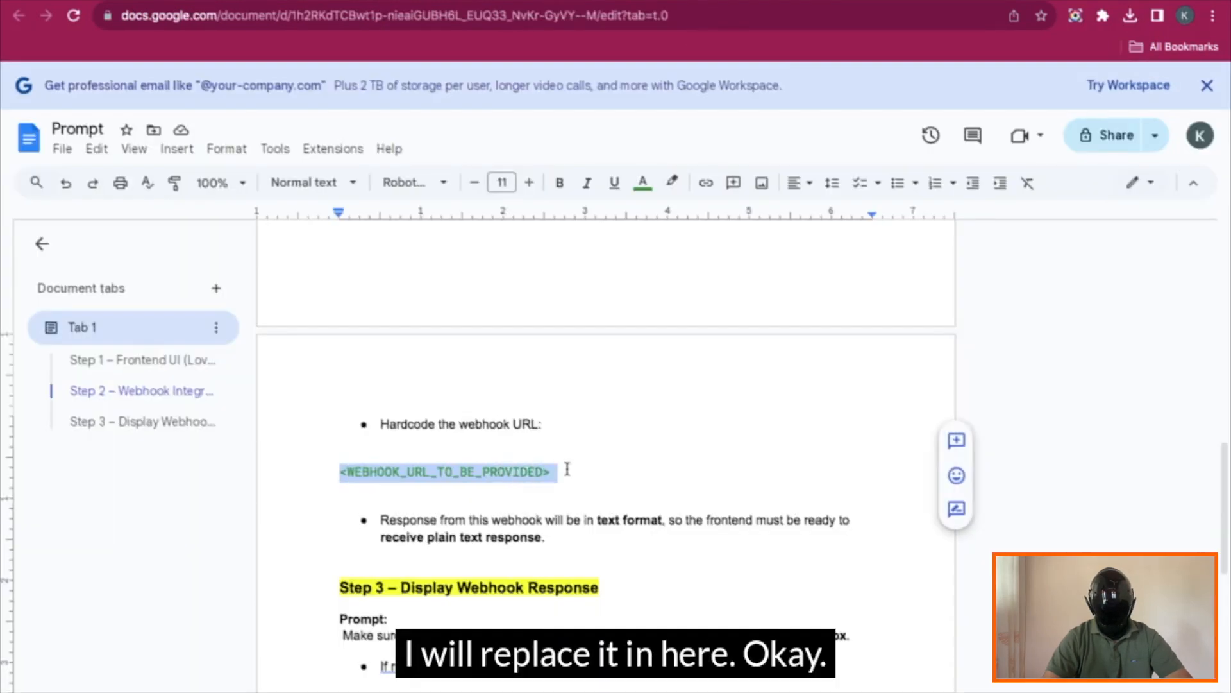
{"action": "key", "text": "BackSpace"}
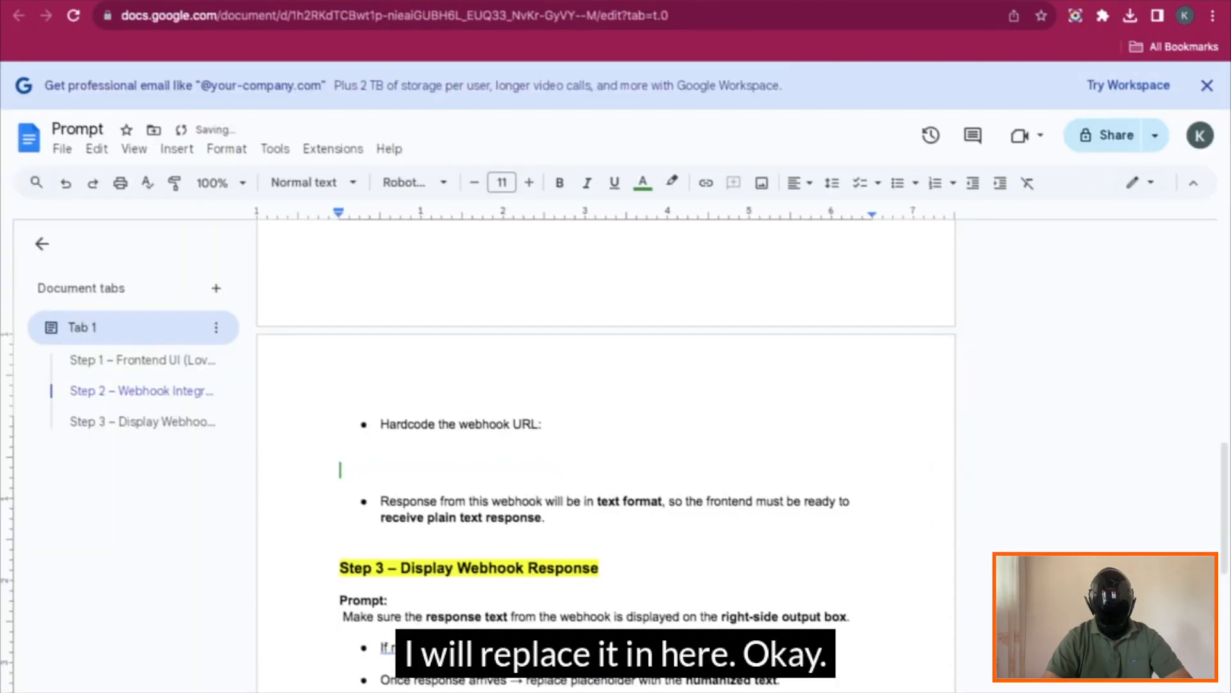
{"action": "key", "text": "ctrl+v"}
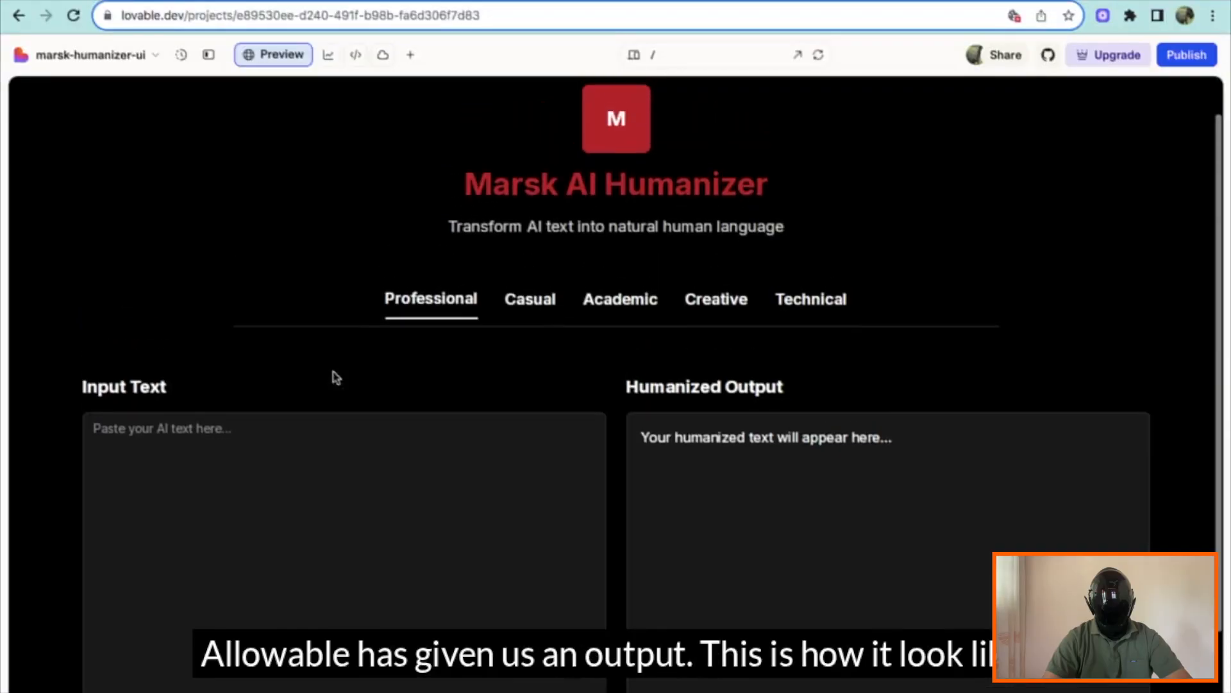
Look over the generated dashboard in Lovable, then send the document's Step 2 – Webhook Integration prompt in the project's chat
{"action": "scroll", "coordinate": [334, 377], "scroll_direction": "down", "scroll_amount": 2}
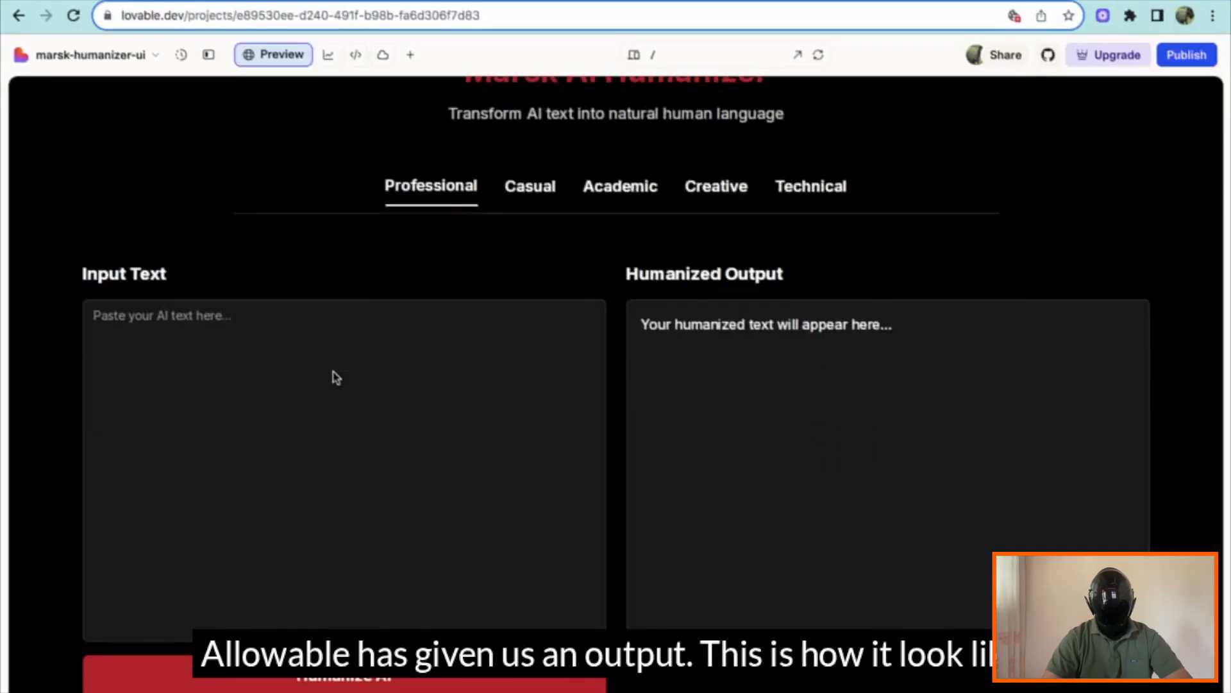
{"action": "scroll", "coordinate": [334, 377], "scroll_direction": "up", "scroll_amount": 3}
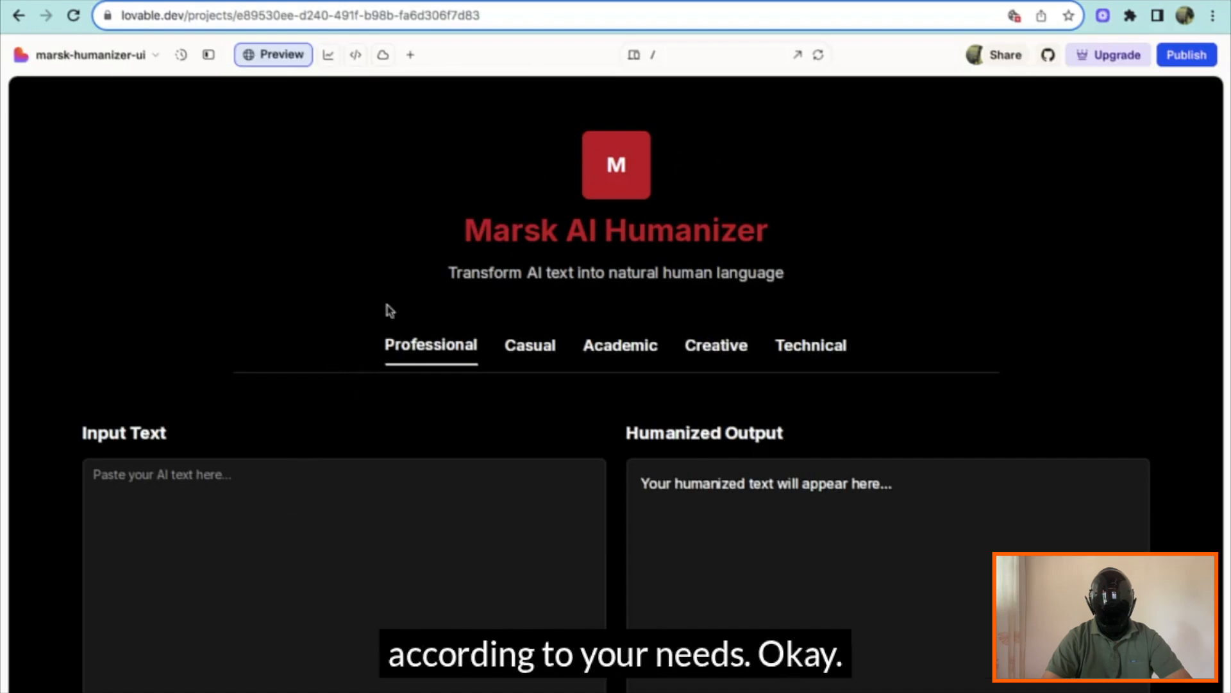
{"action": "left_click", "coordinate": [208, 56]}
{"action": "key", "text": "alt+Tab"}
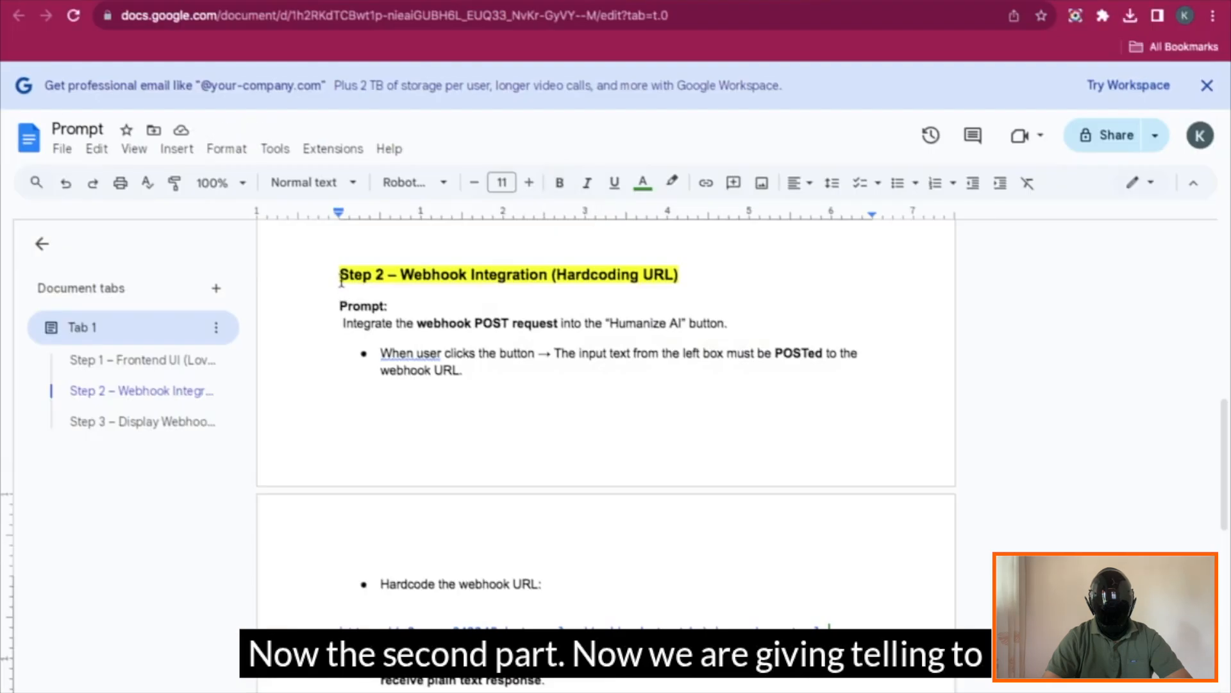
{"action": "left_click_drag", "start_coordinate": [340, 277], "coordinate": [566, 686]}
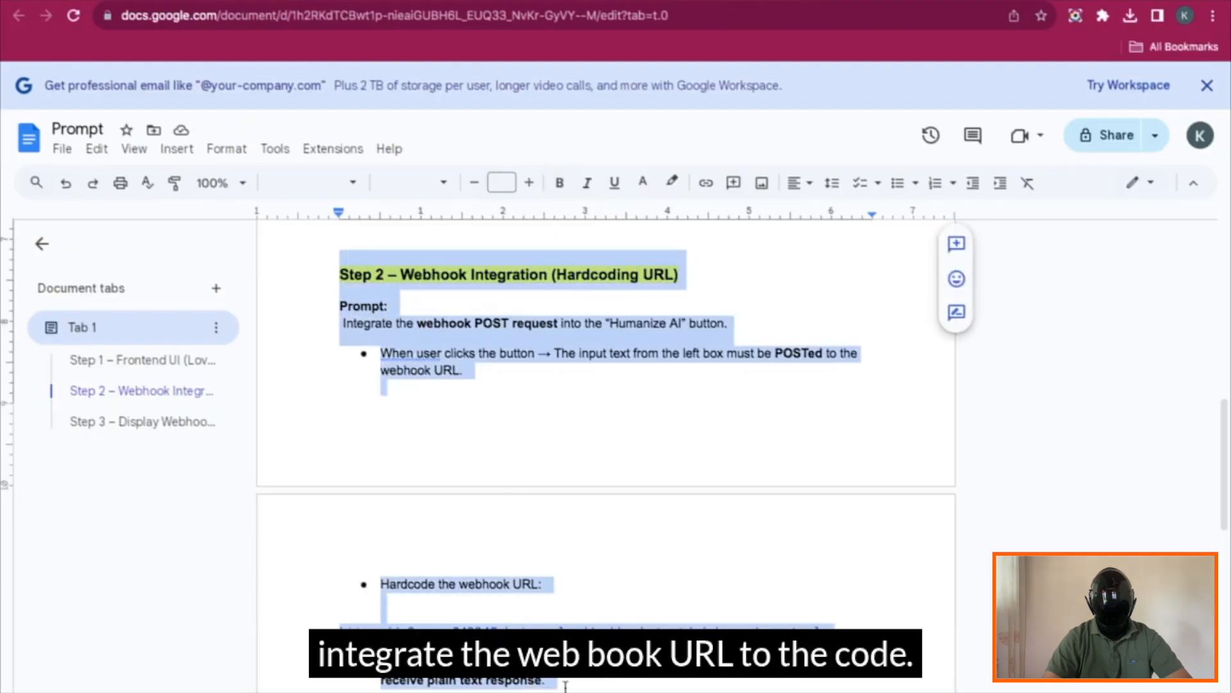
{"action": "key", "text": "alt+Tab"}
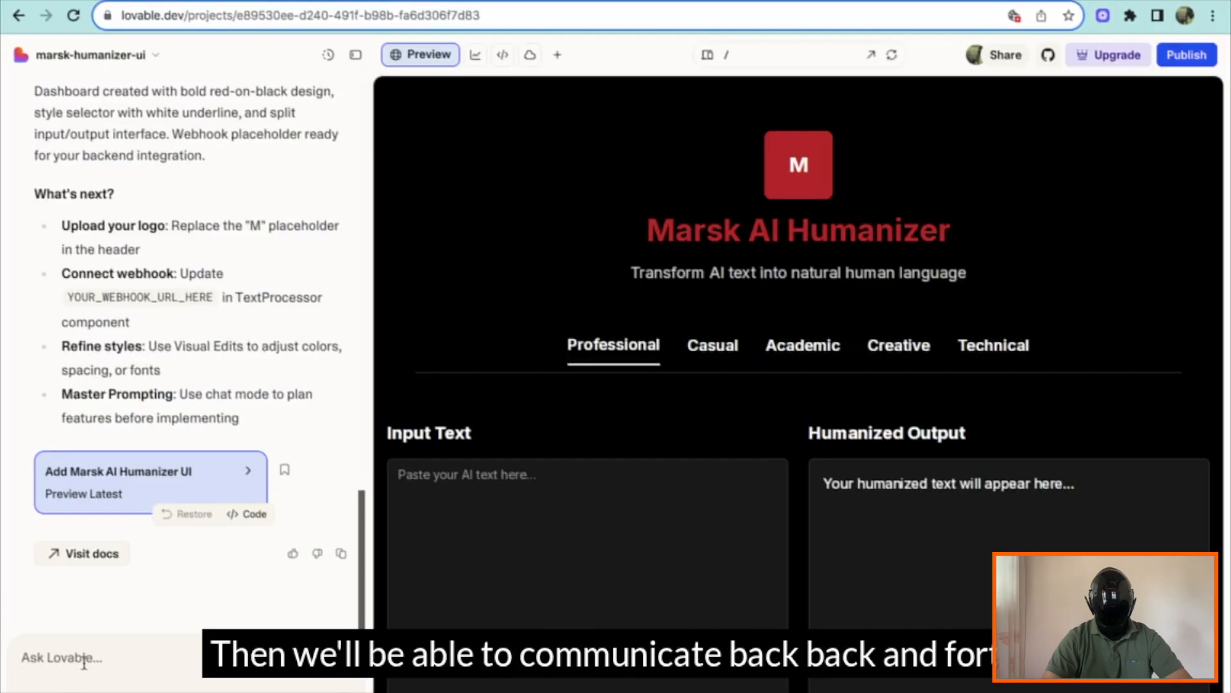
{"action": "key", "text": "super+v"}
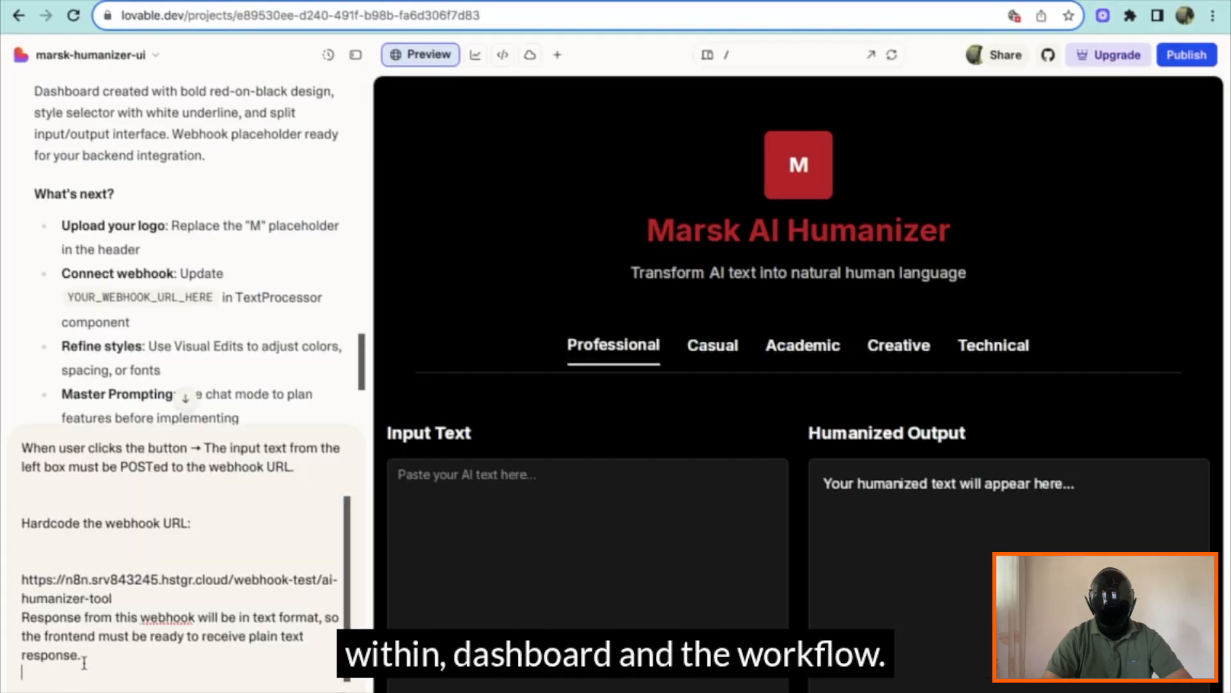
{"action": "key", "text": "Return"}
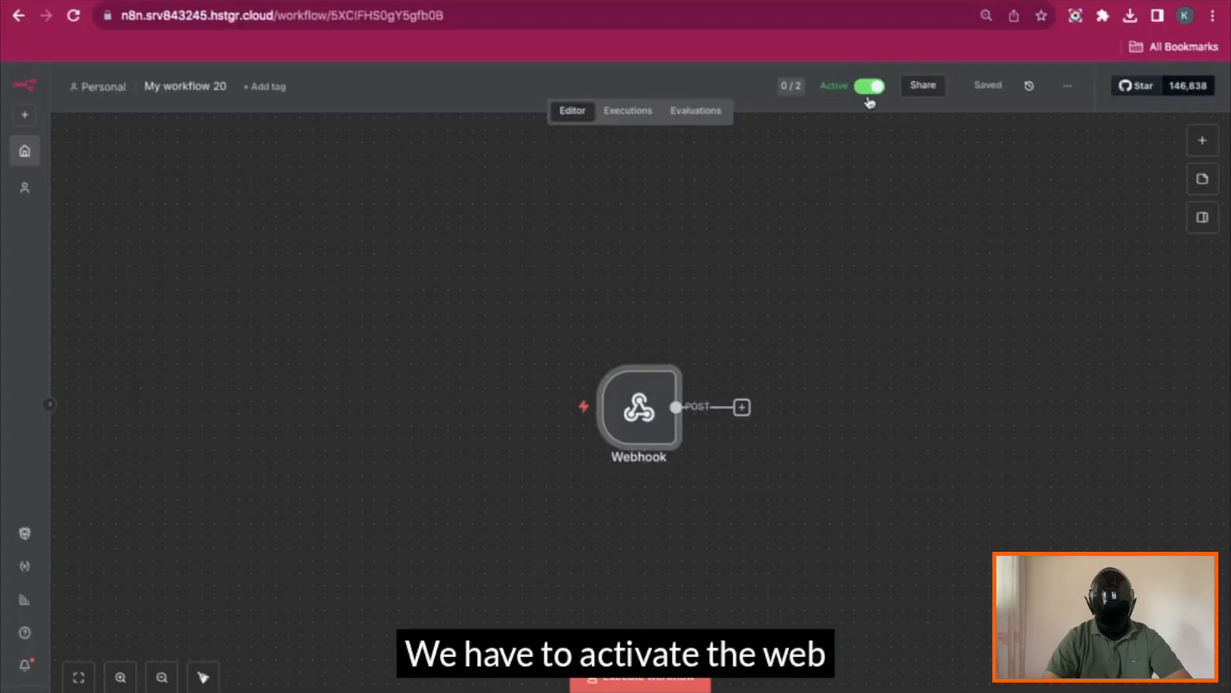
Execute the n8n workflow, humanize the paragraph about learning no-code tools in the Lovable preview, and return to n8n
{"action": "mouse_move", "coordinate": [671, 427]}
{"action": "left_click", "coordinate": [520, 406]}
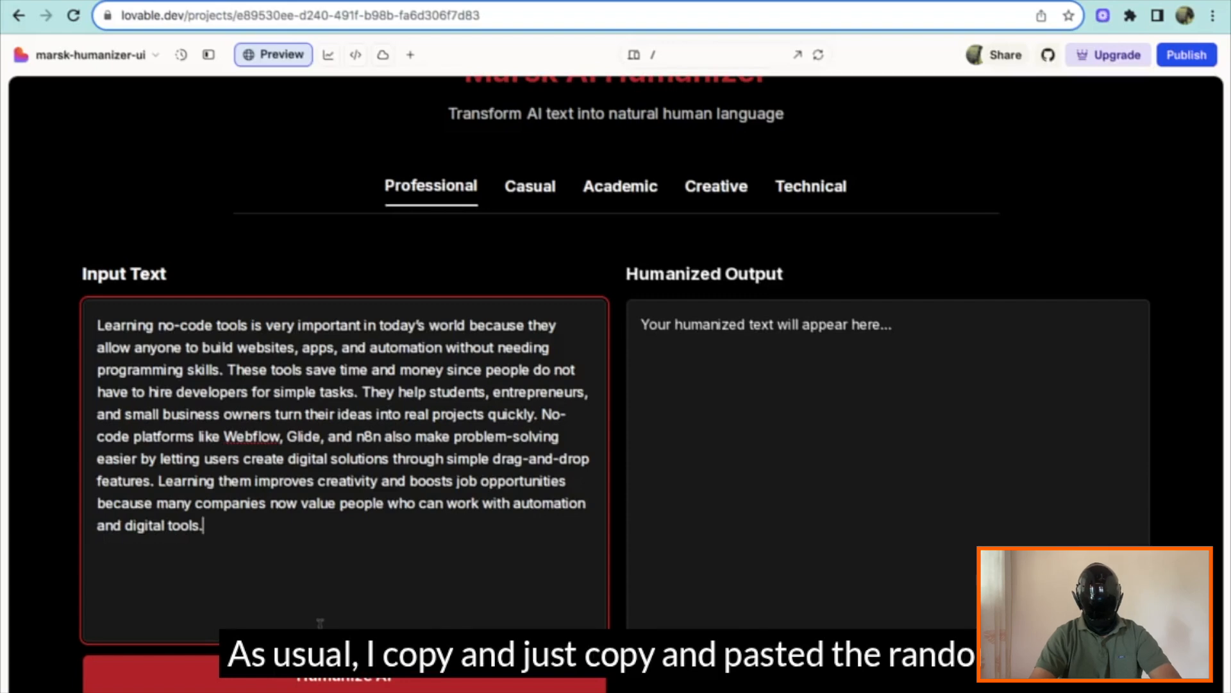
{"action": "left_click", "coordinate": [330, 671]}
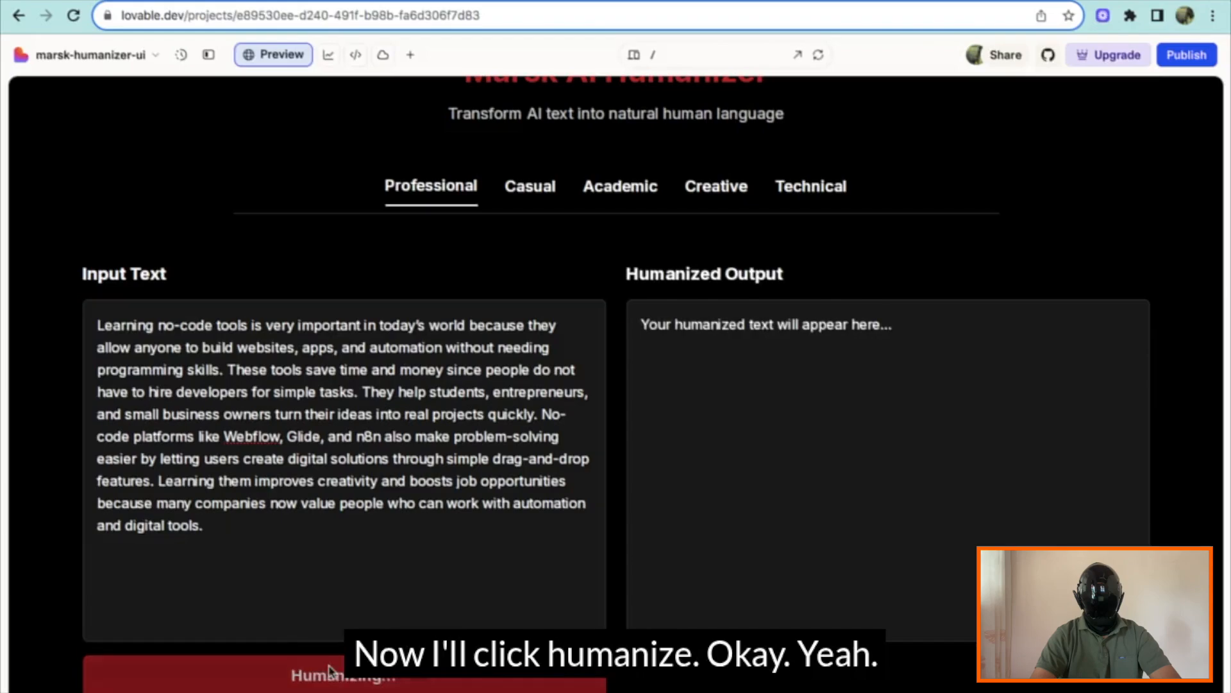
{"action": "key", "text": "ctrl+Up"}
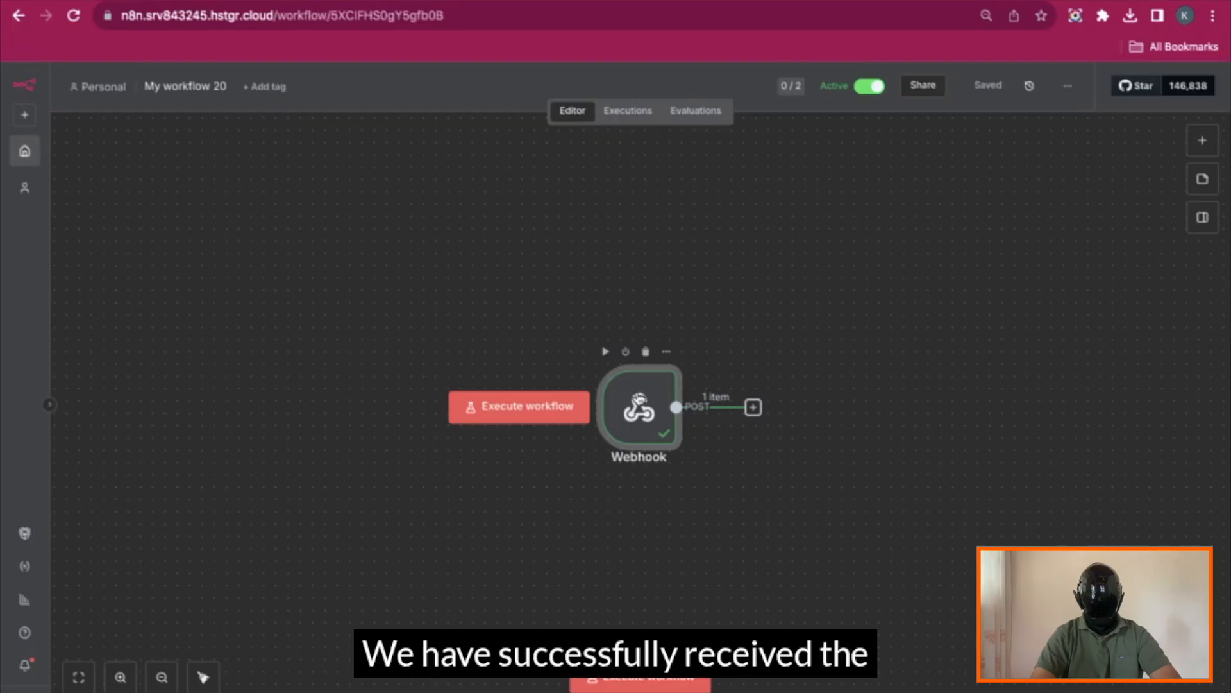
Inspect the JSON output received by the Webhook node, pin that data, and return to the canvas
{"action": "double_click", "coordinate": [639, 401]}
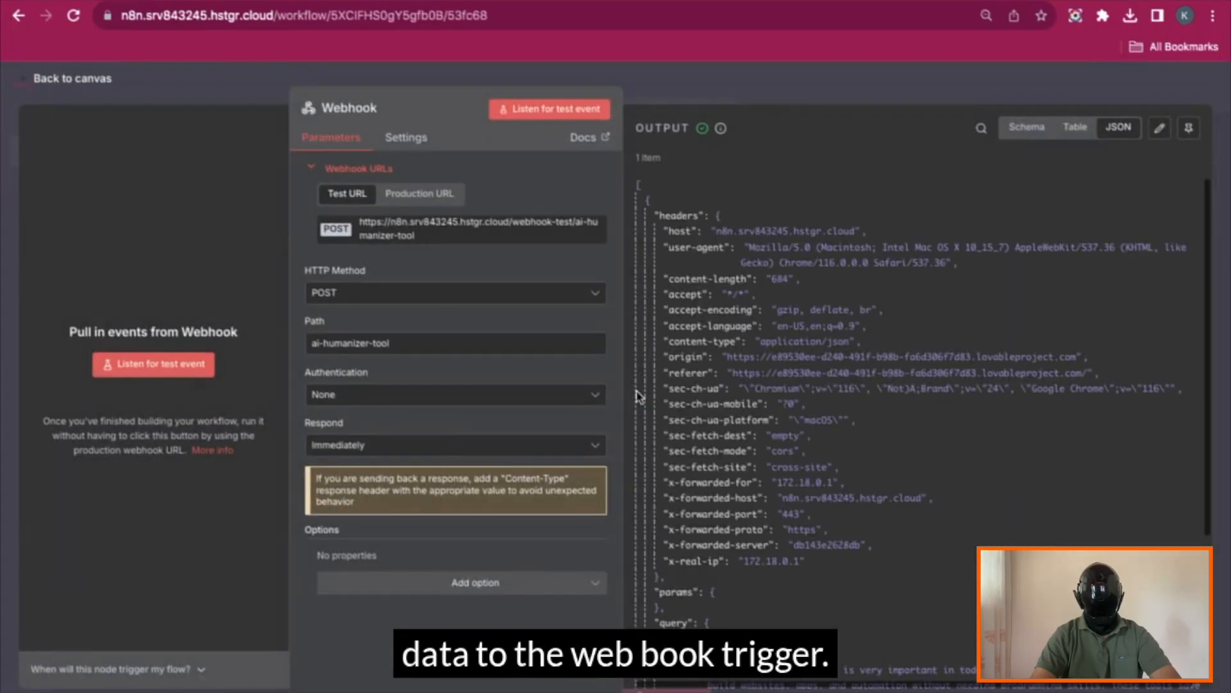
{"action": "scroll", "coordinate": [639, 395], "scroll_direction": "down", "scroll_amount": 5}
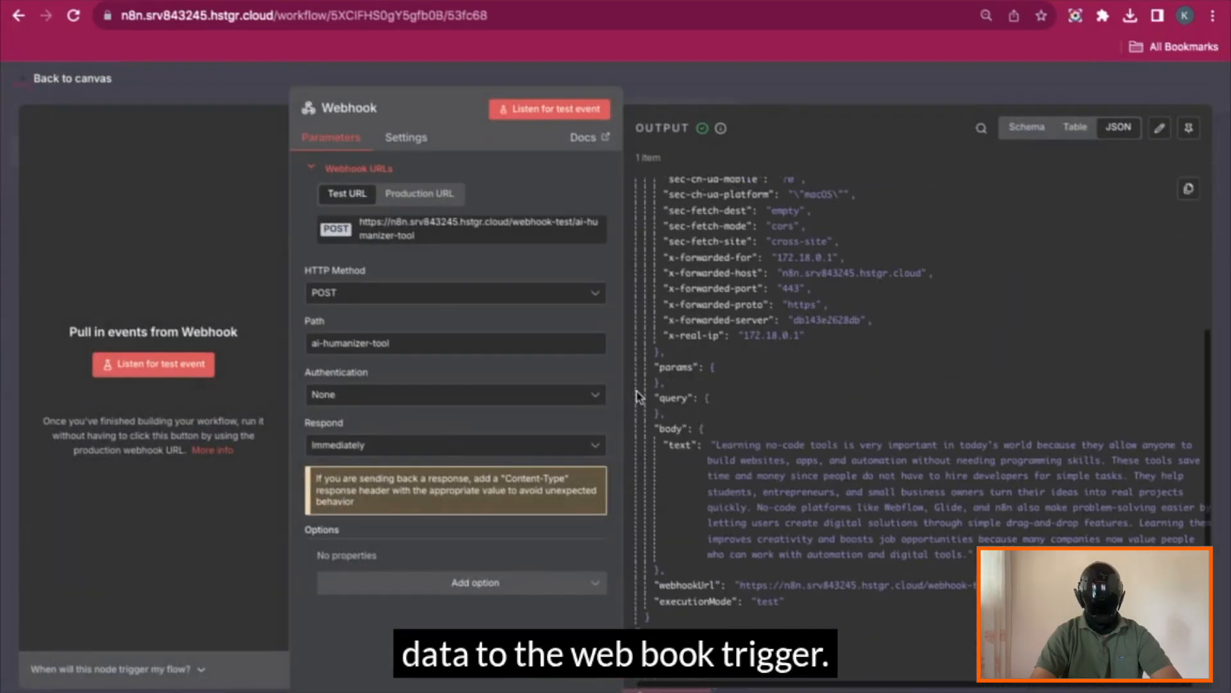
{"action": "left_click", "coordinate": [1189, 131]}
{"action": "left_click", "coordinate": [968, 91]}
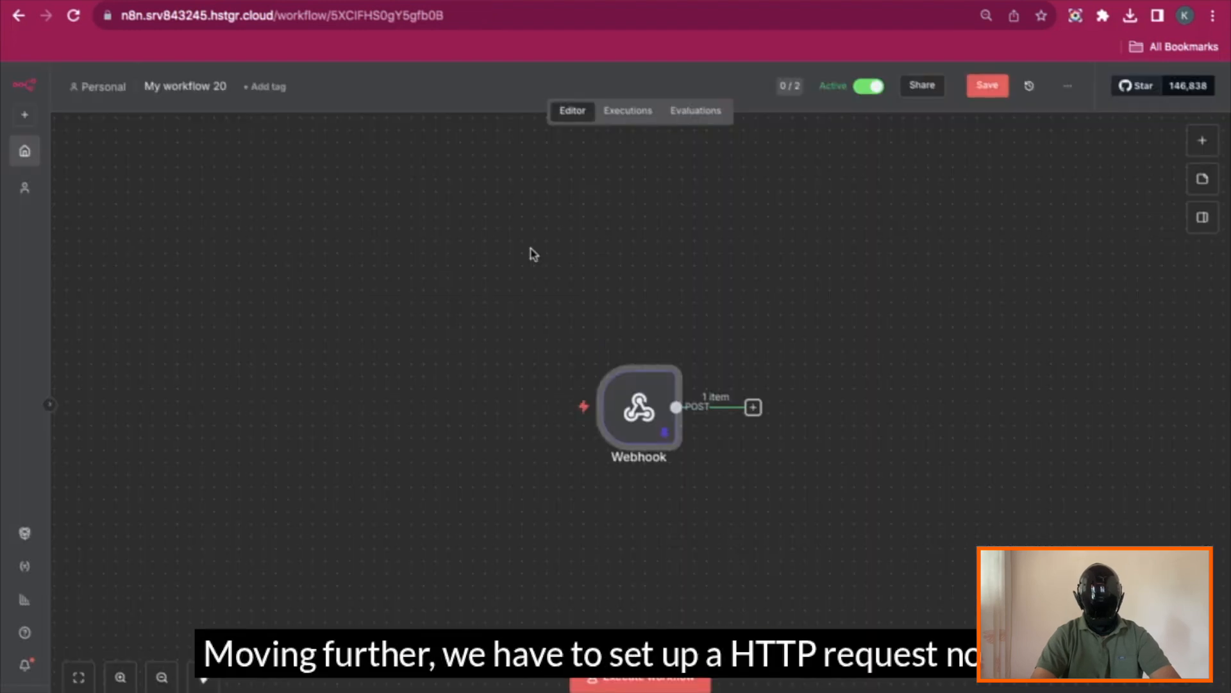
Add an HTTP Request node after the Webhook node
{"action": "left_click", "coordinate": [753, 409]}
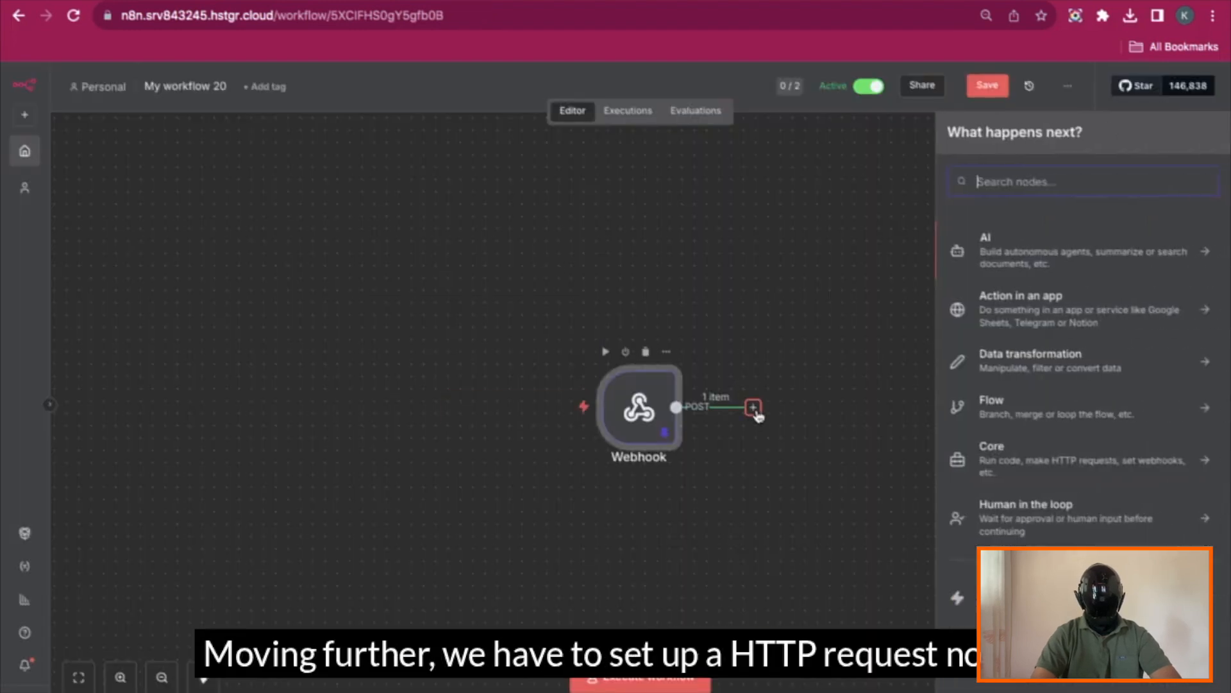
{"action": "type", "text": "htt"}
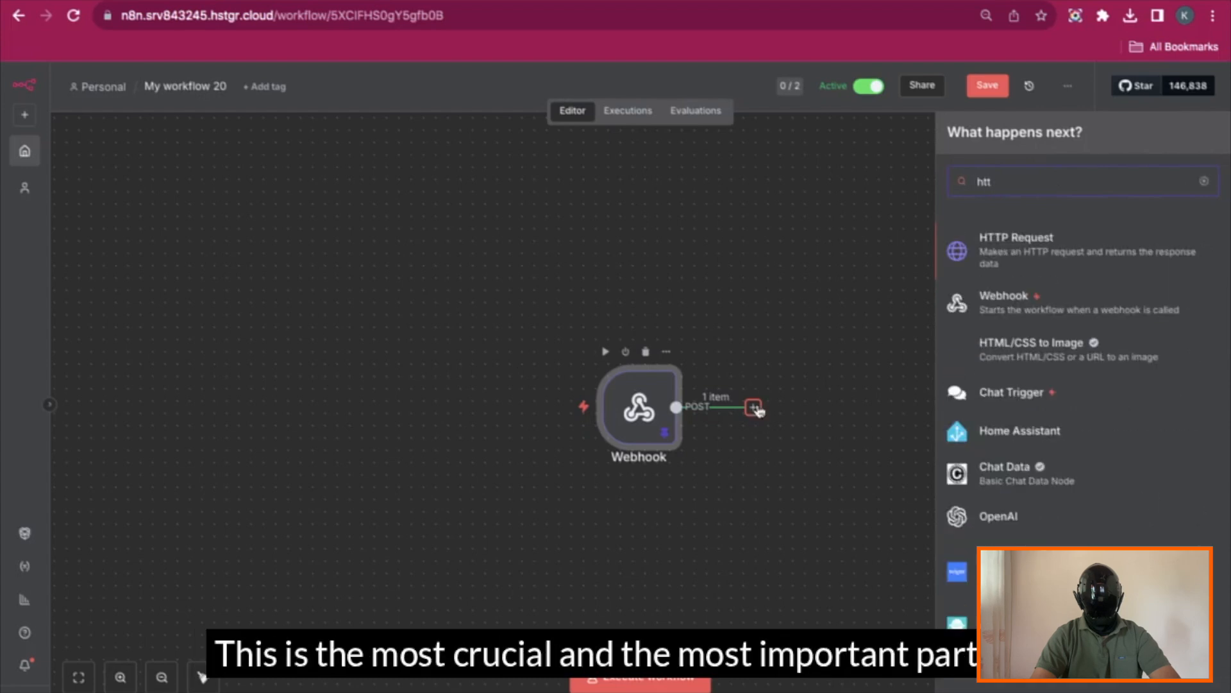
{"action": "left_click", "coordinate": [1023, 273]}
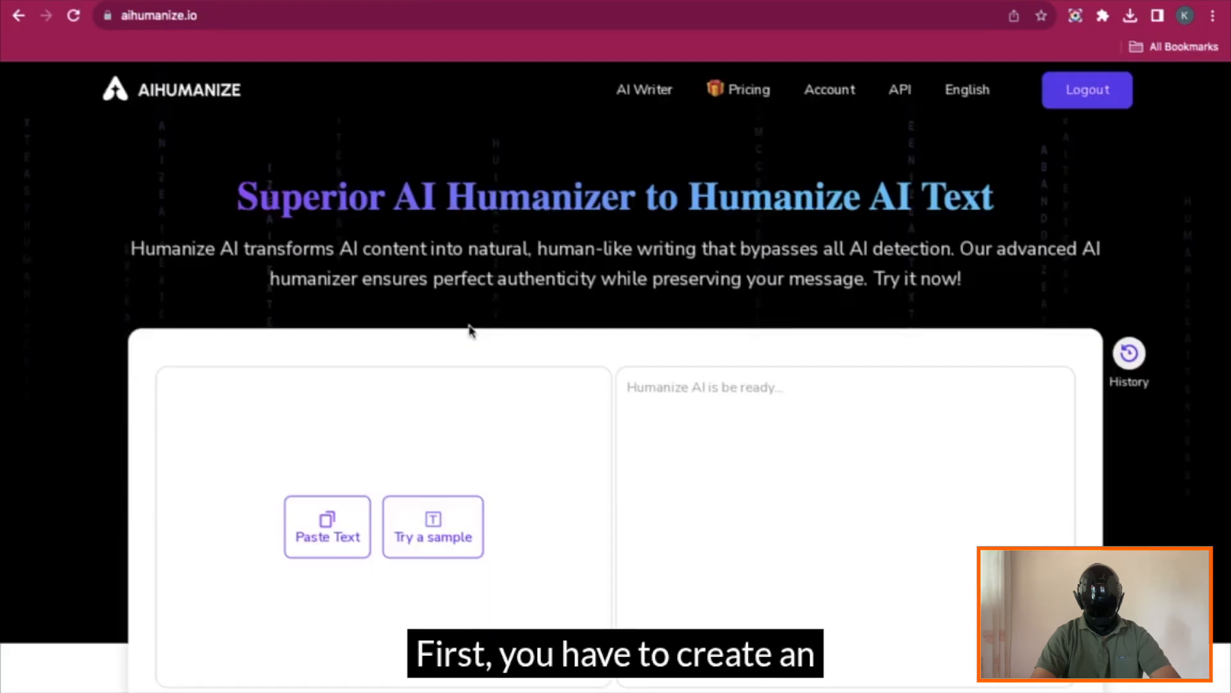
{"action": "left_click_drag", "start_coordinate": [141, 96], "coordinate": [260, 105]}
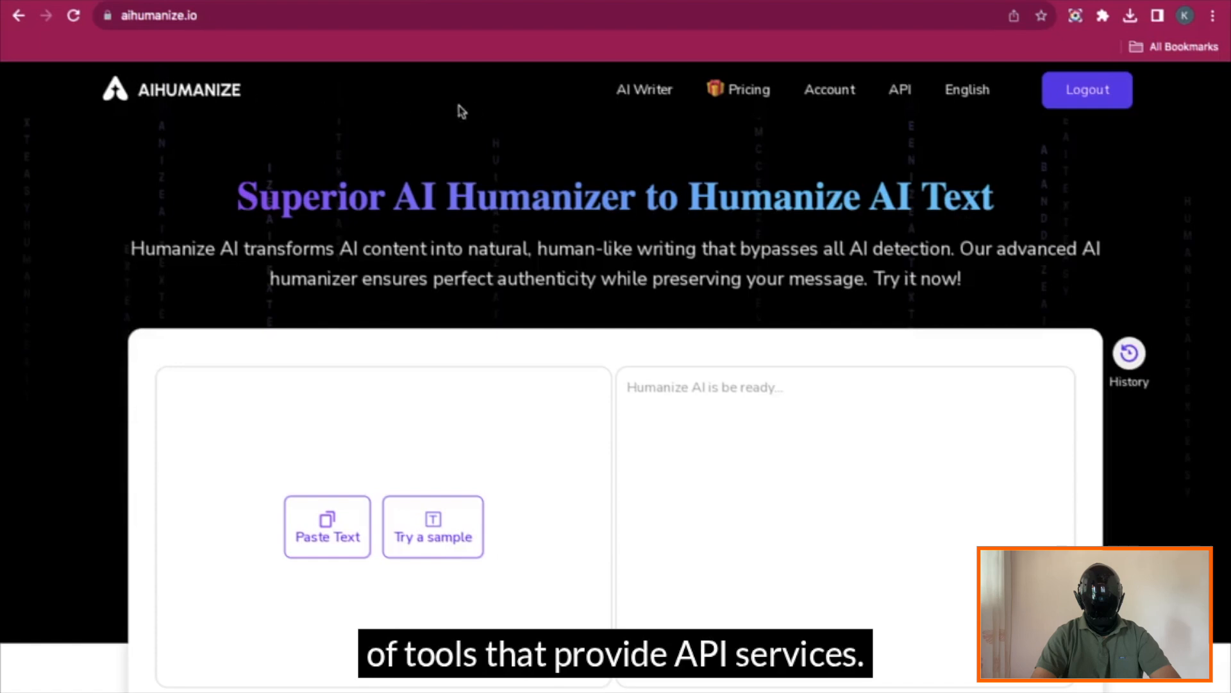
{"action": "left_click", "coordinate": [901, 96]}
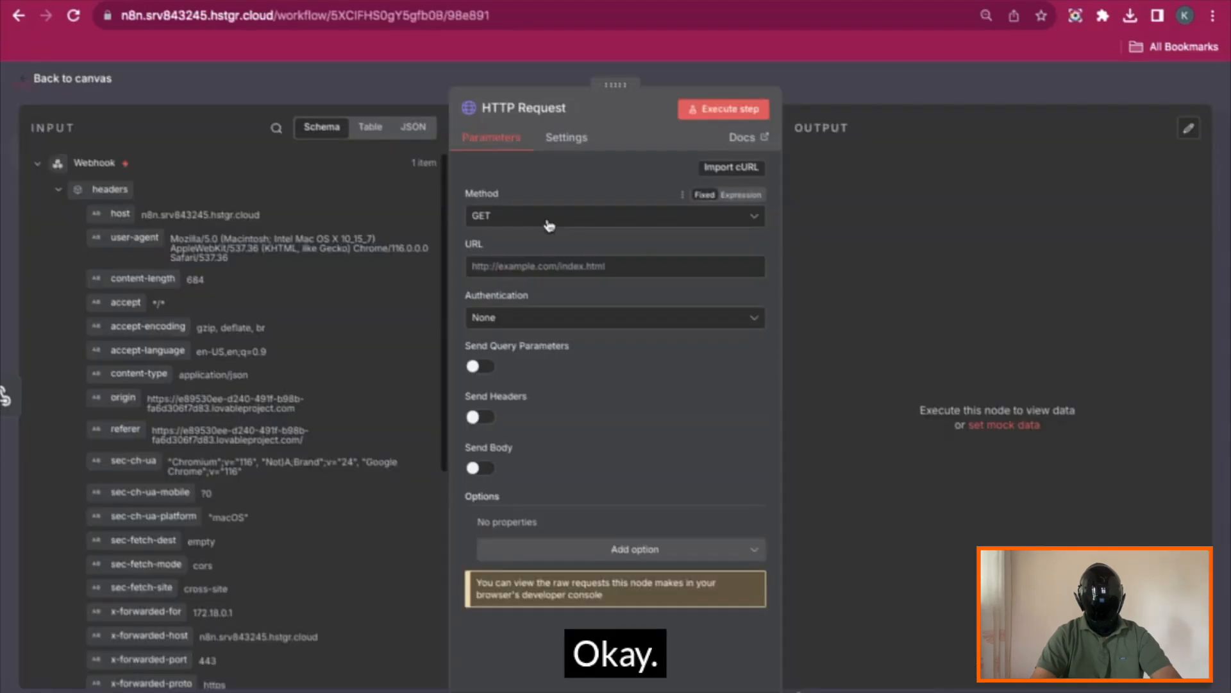
{"action": "left_click", "coordinate": [550, 218]}
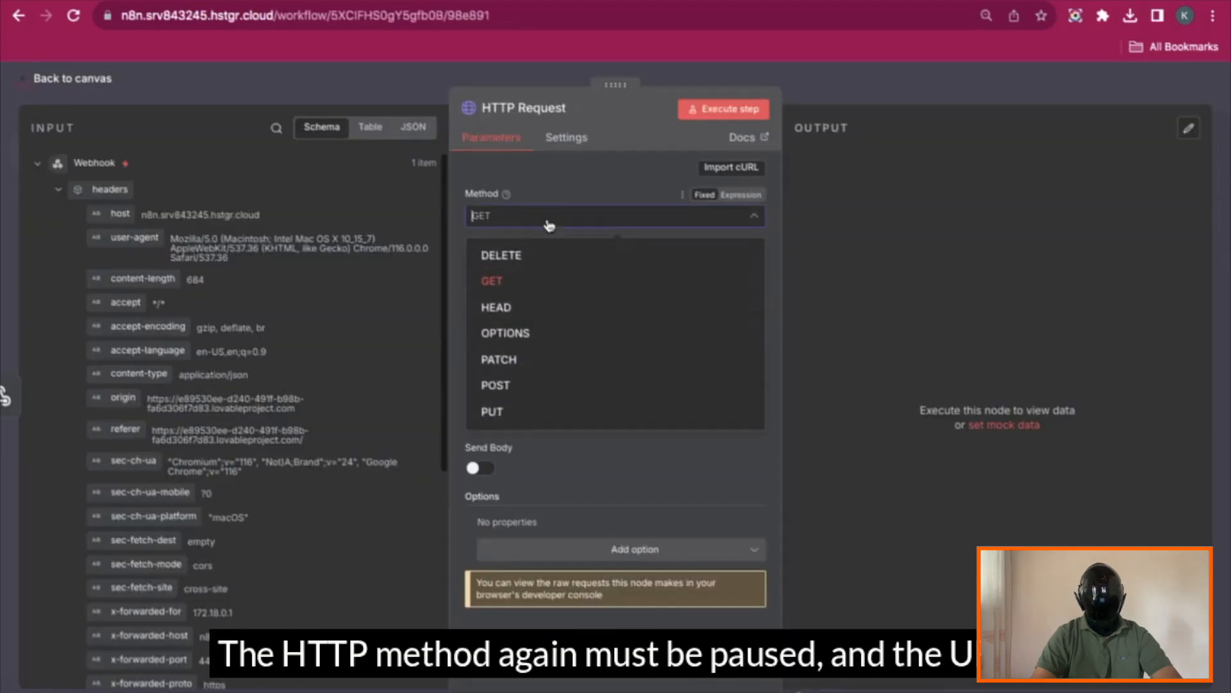
{"action": "left_click", "coordinate": [517, 385]}
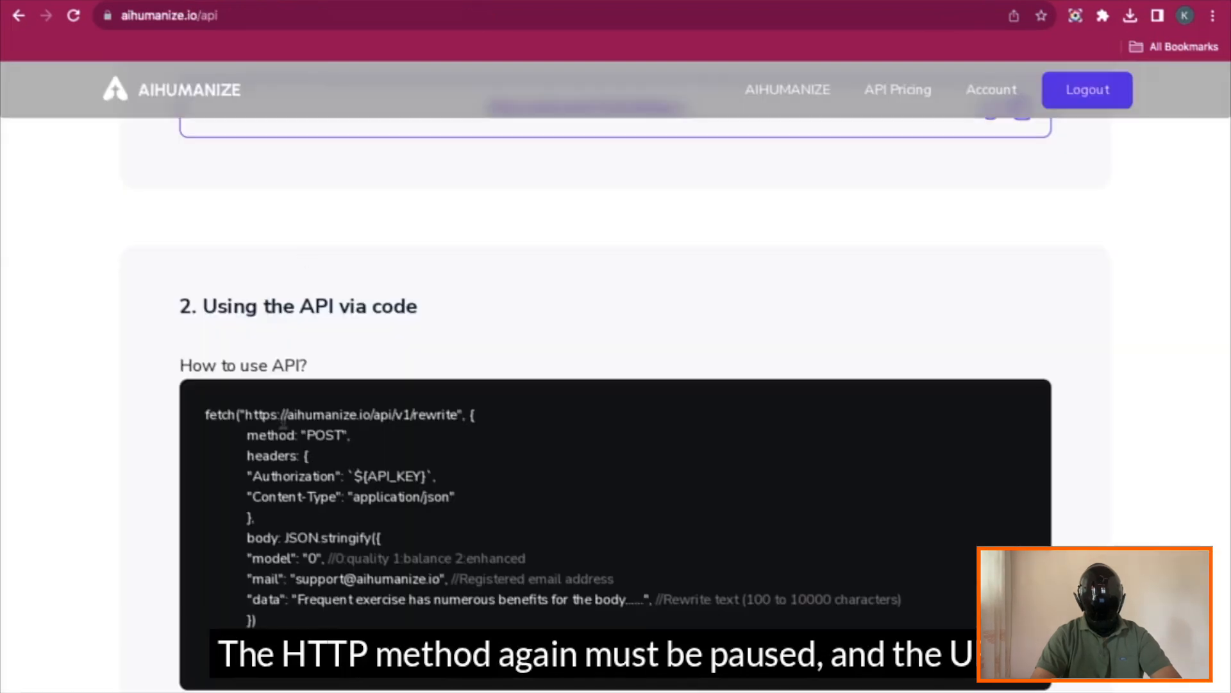
{"action": "left_click_drag", "start_coordinate": [245, 415], "coordinate": [457, 415]}
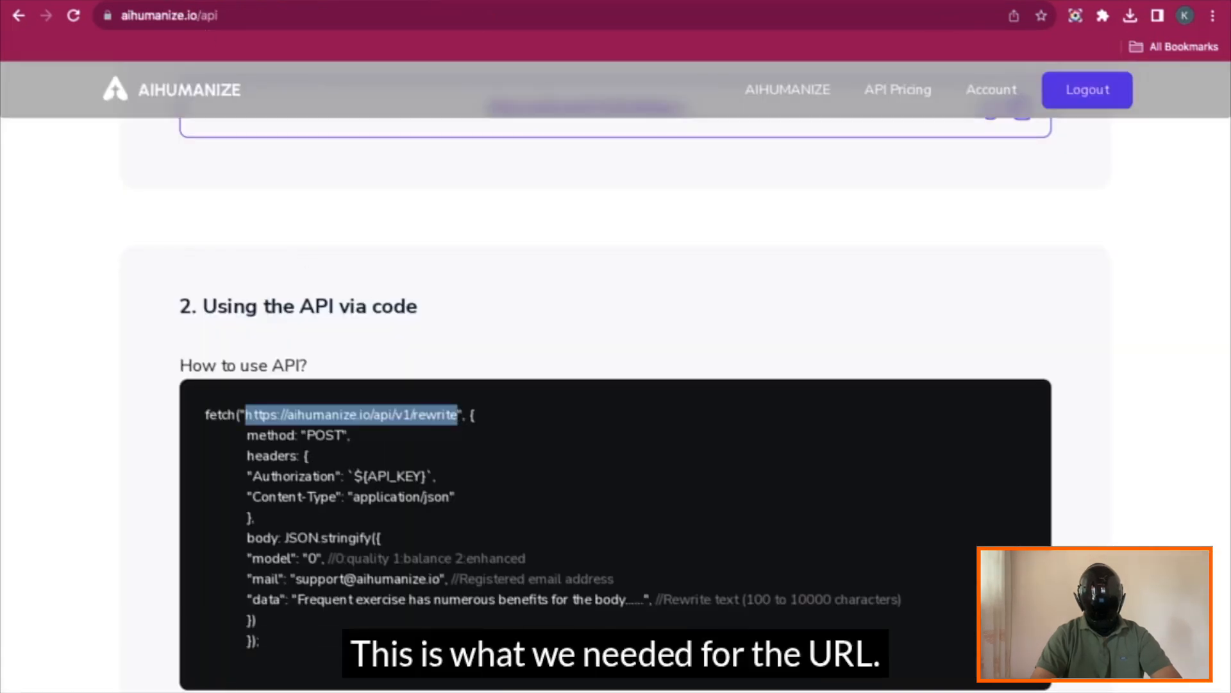
Set the HTTP Request node's authentication to Generic Credential Type with Header Auth, using the Header Auth account 3 credential
{"action": "left_click", "coordinate": [542, 319]}
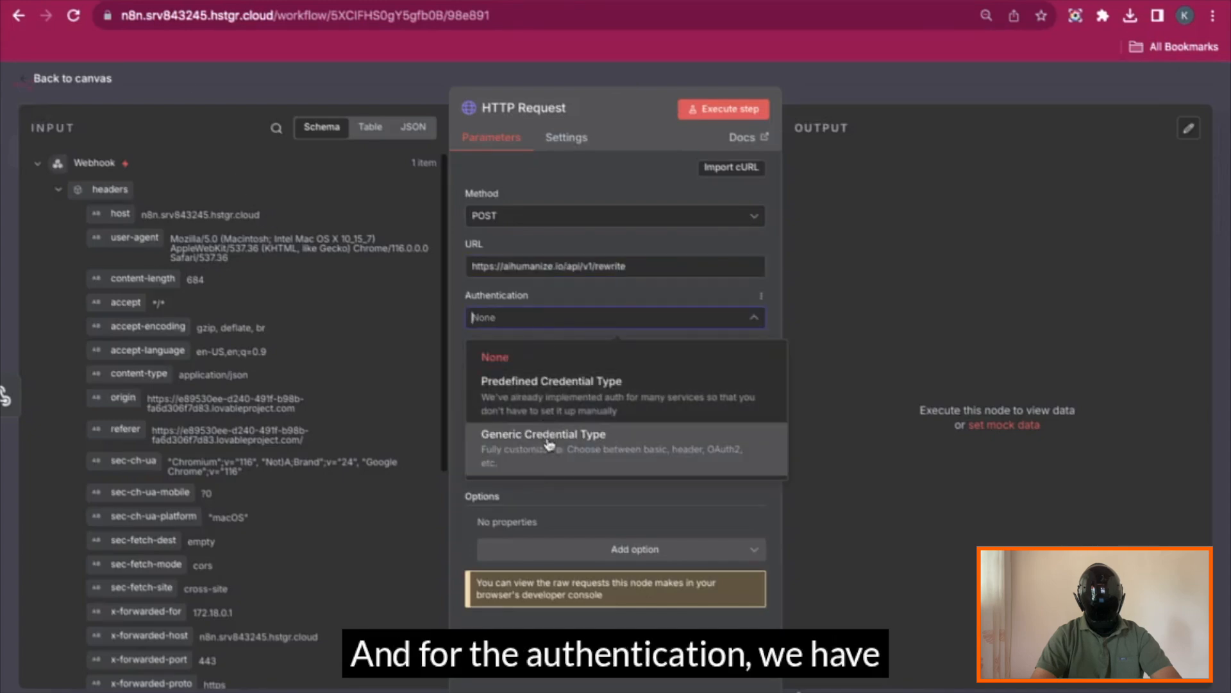
{"action": "left_click", "coordinate": [554, 464]}
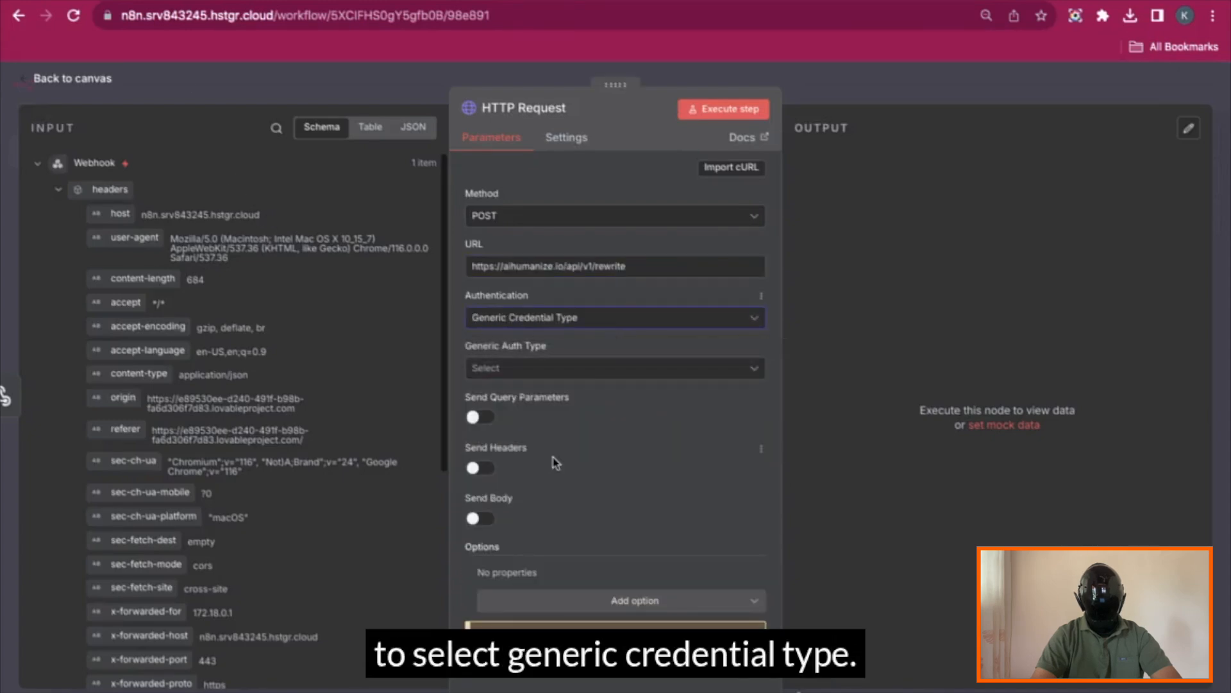
{"action": "left_click", "coordinate": [576, 370]}
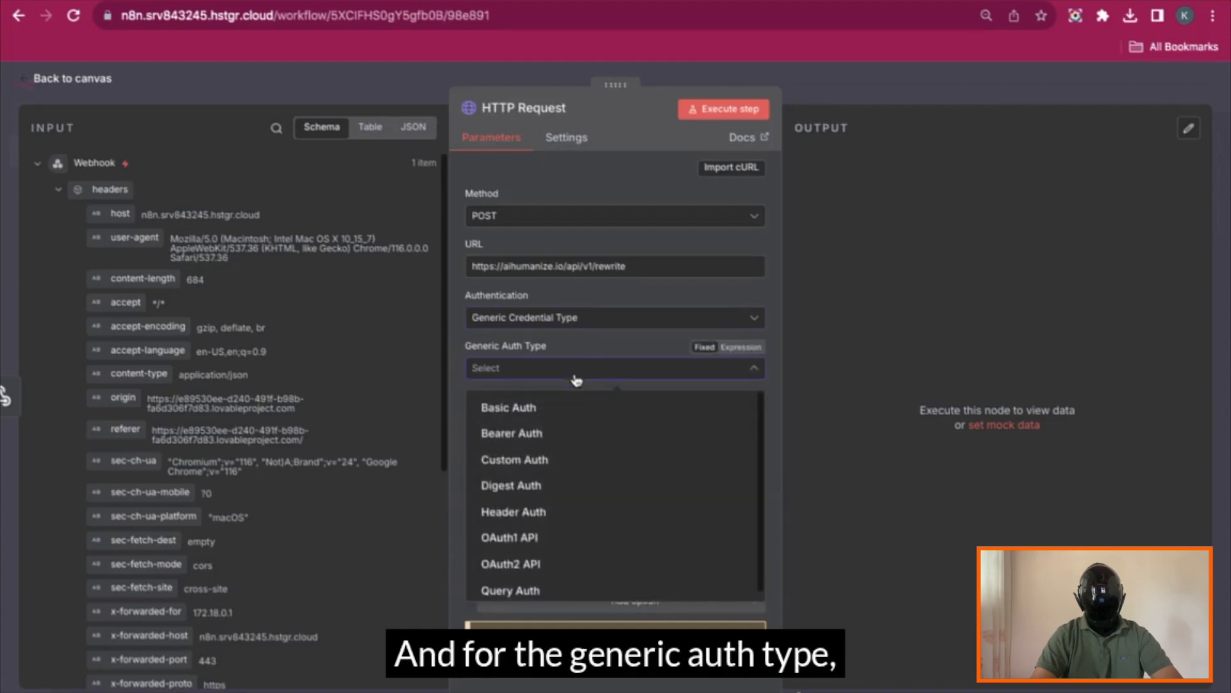
{"action": "left_click", "coordinate": [568, 511]}
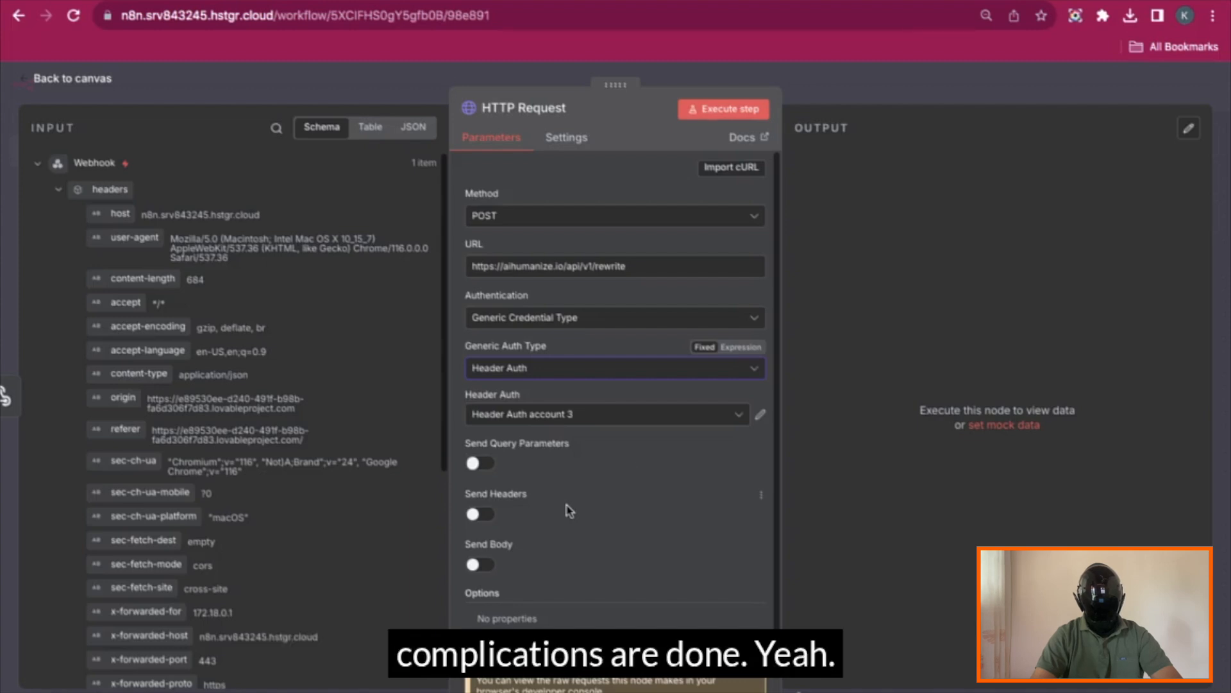
{"action": "left_click", "coordinate": [609, 413]}
{"action": "left_click", "coordinate": [647, 552]}
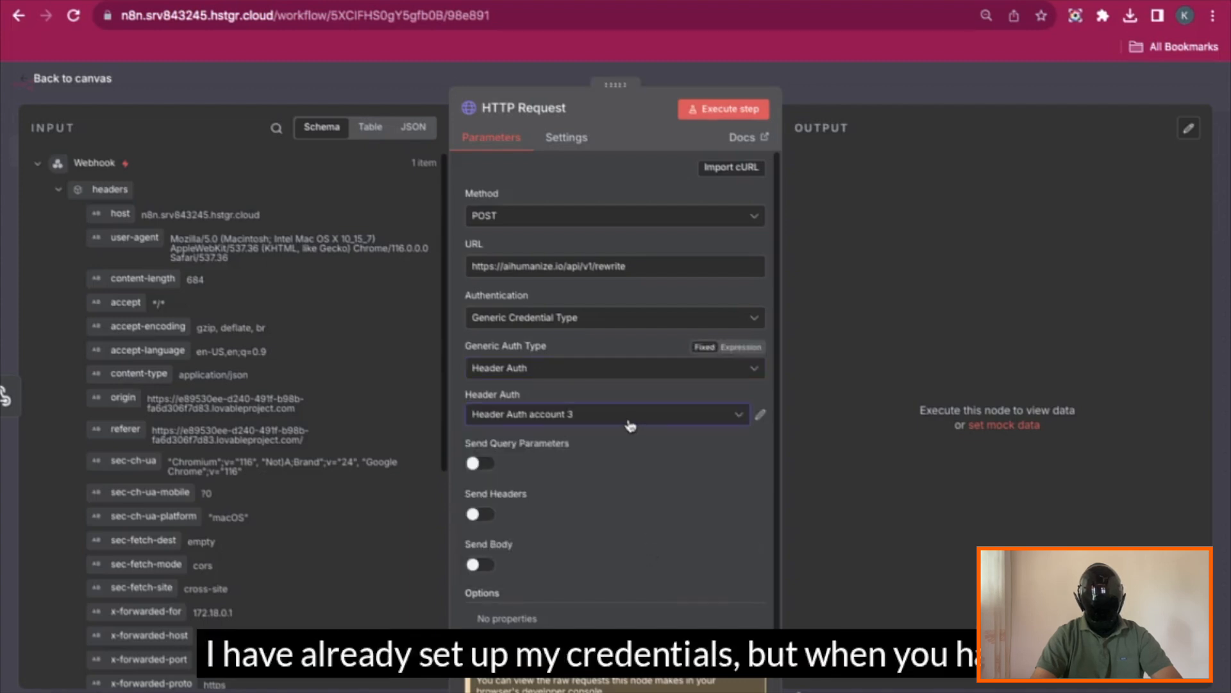
Compare the Header Auth credential's Name and Value fields with the Authorization header in the AIHUMANIZE code example, then close the credential
{"action": "left_click", "coordinate": [761, 415]}
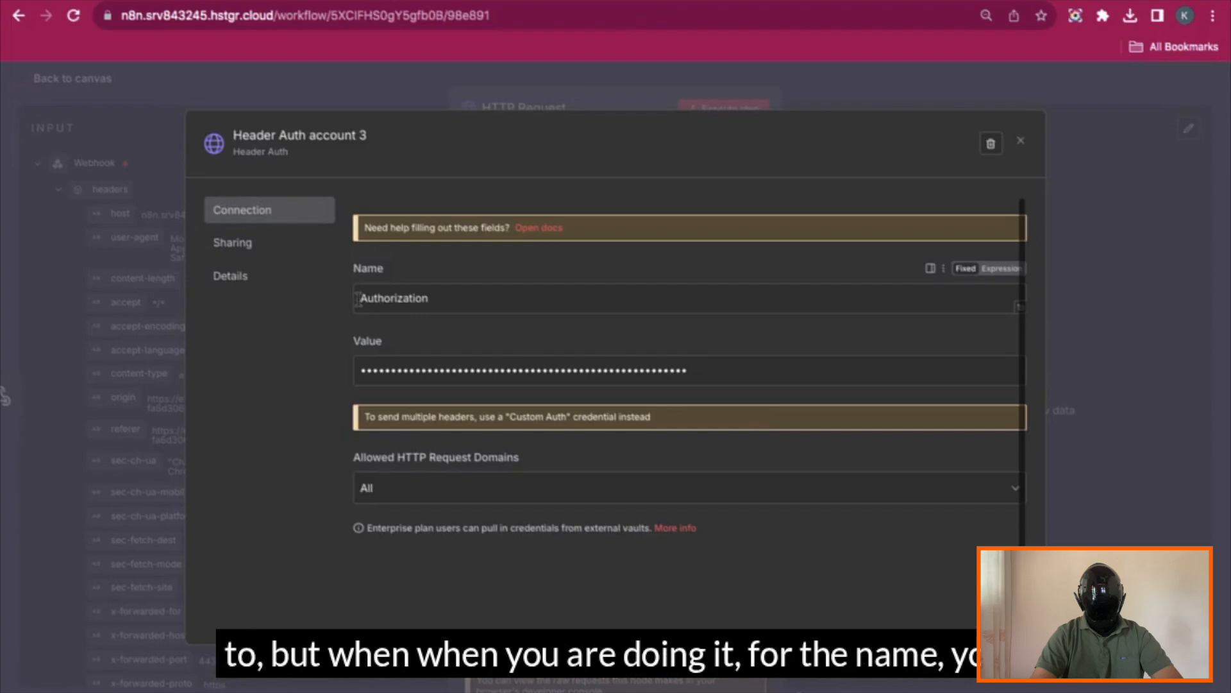
{"action": "left_click_drag", "start_coordinate": [357, 298], "coordinate": [436, 298]}
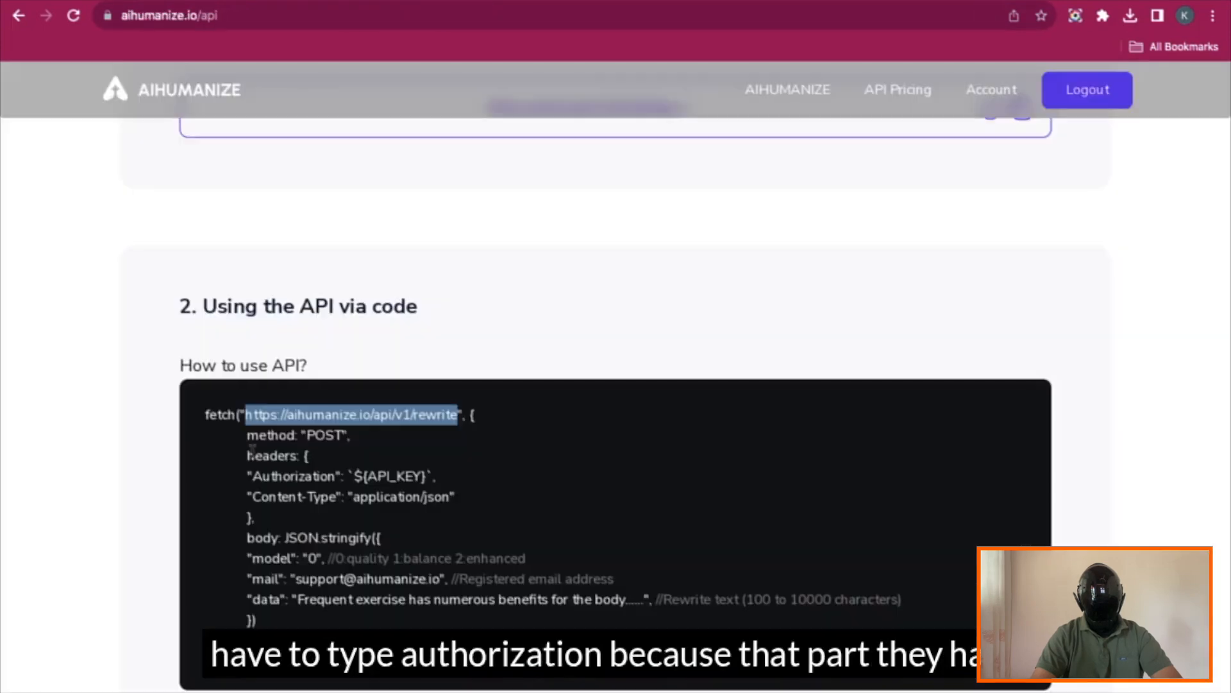
{"action": "left_click_drag", "start_coordinate": [254, 478], "coordinate": [335, 477]}
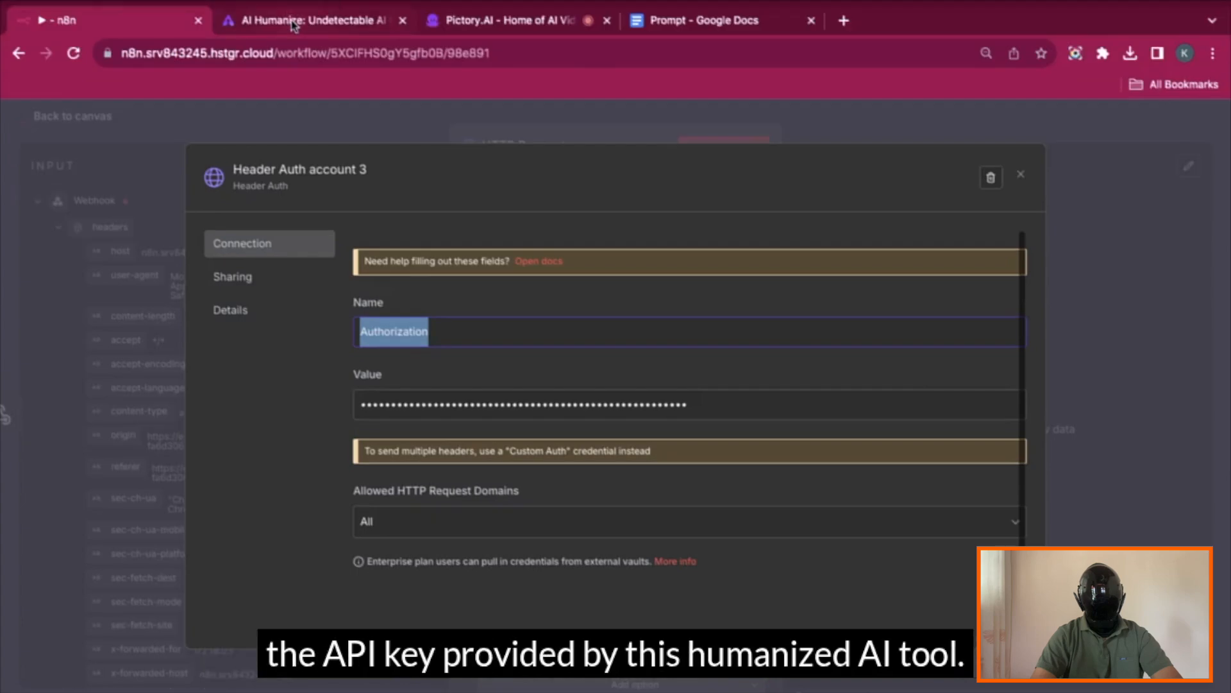
{"action": "left_click", "coordinate": [296, 19]}
{"action": "left_click_drag", "start_coordinate": [368, 476], "coordinate": [416, 476]}
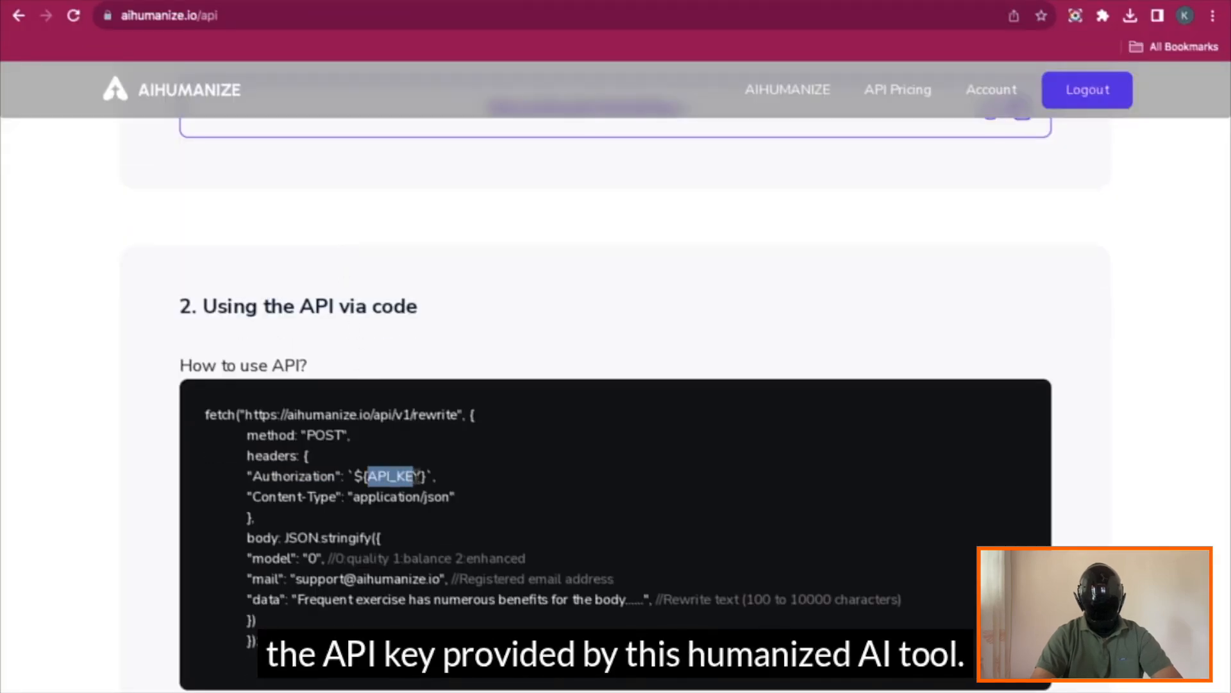
{"action": "scroll", "coordinate": [490, 380], "scroll_direction": "down", "scroll_amount": 1}
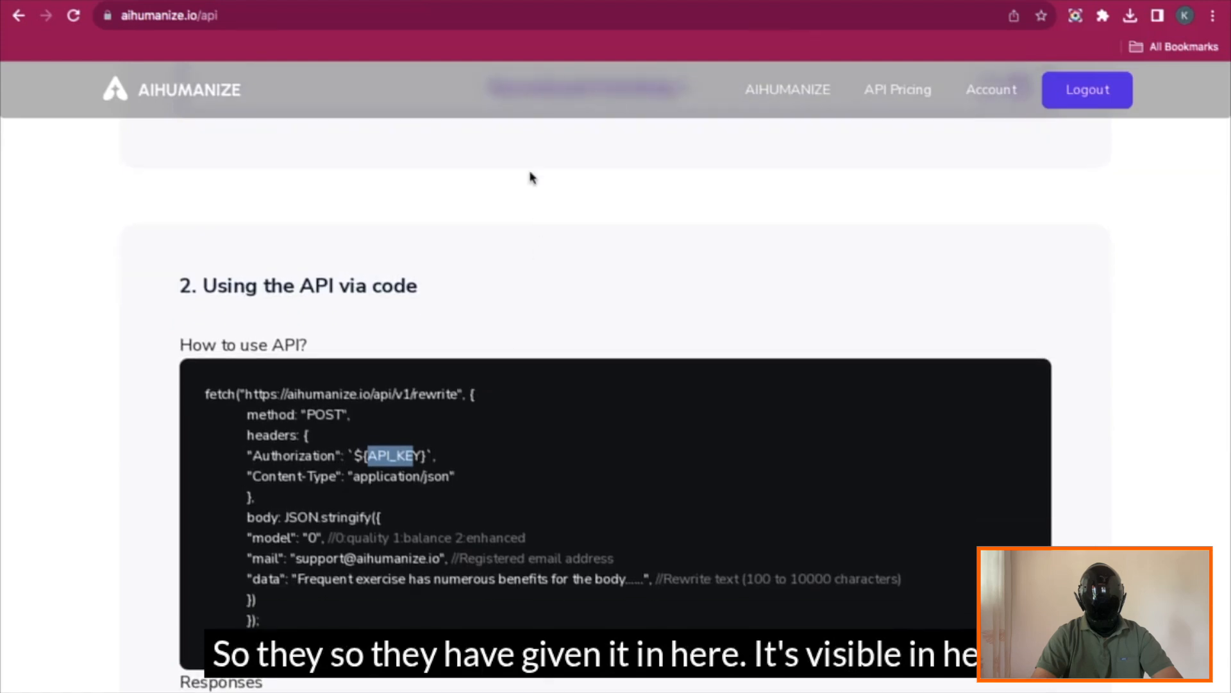
{"action": "scroll", "coordinate": [530, 179], "scroll_direction": "up", "scroll_amount": 1}
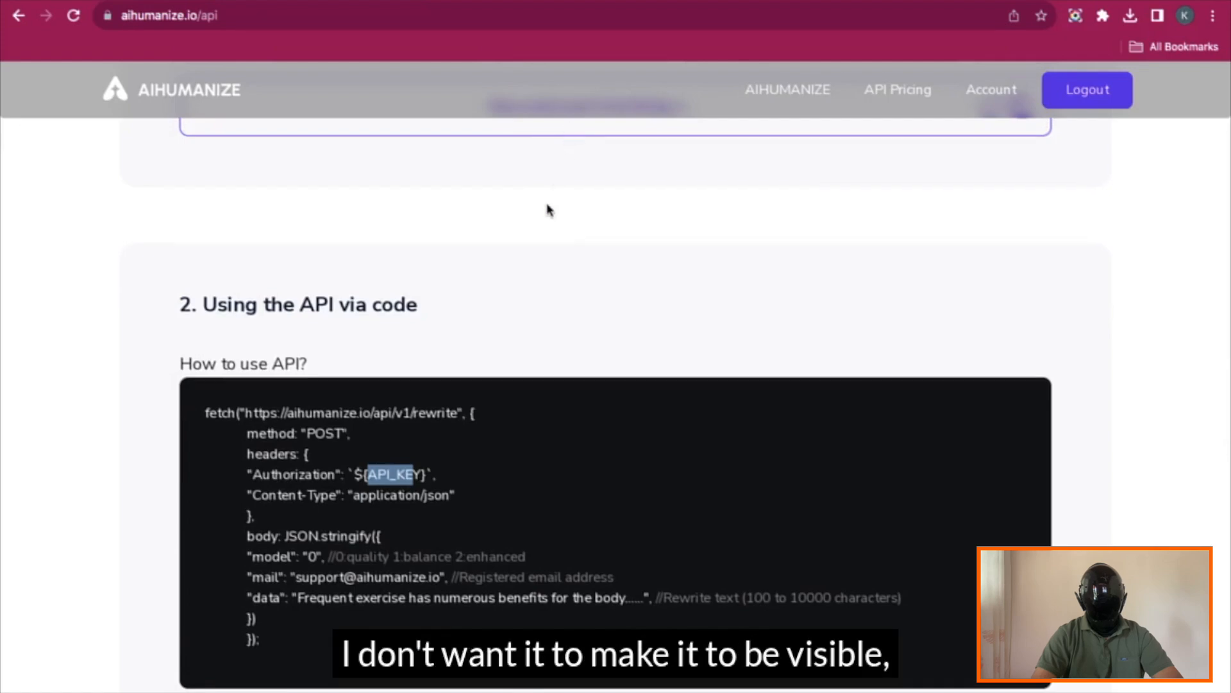
{"action": "scroll", "coordinate": [548, 210], "scroll_direction": "down", "scroll_amount": 1}
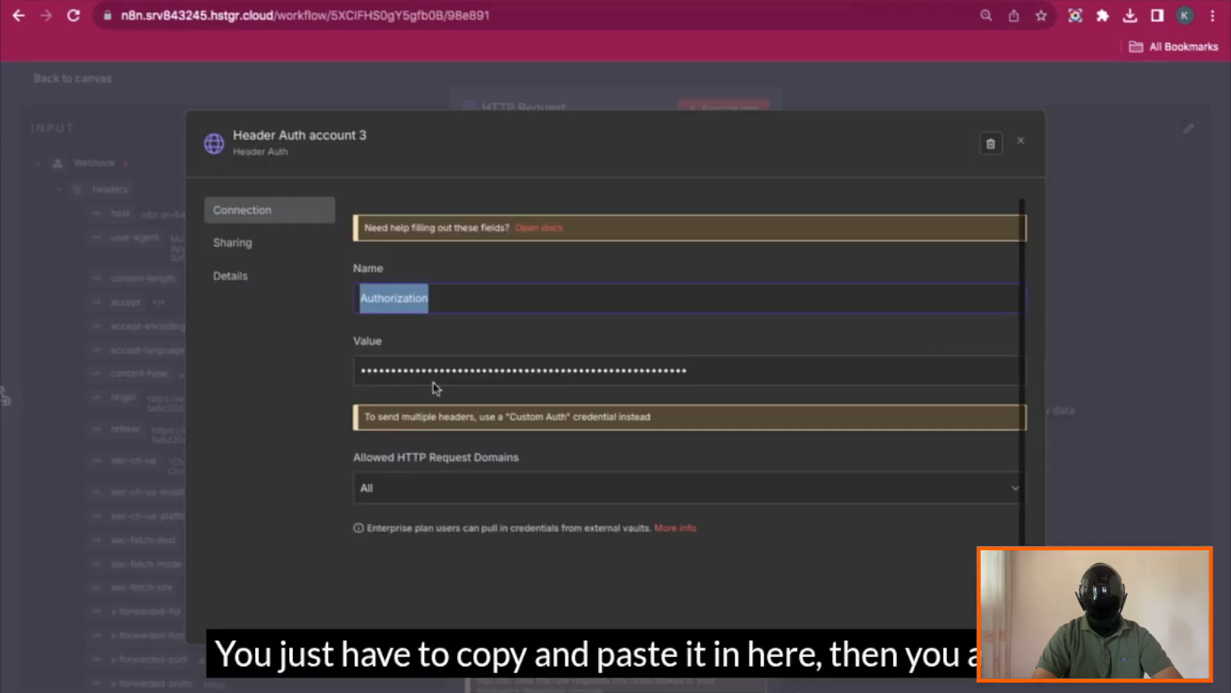
{"action": "left_click", "coordinate": [969, 95]}
Enable Send Body in the HTTP Request node and choose JSON as the body content type
{"action": "scroll", "coordinate": [545, 478], "scroll_direction": "down", "scroll_amount": 1}
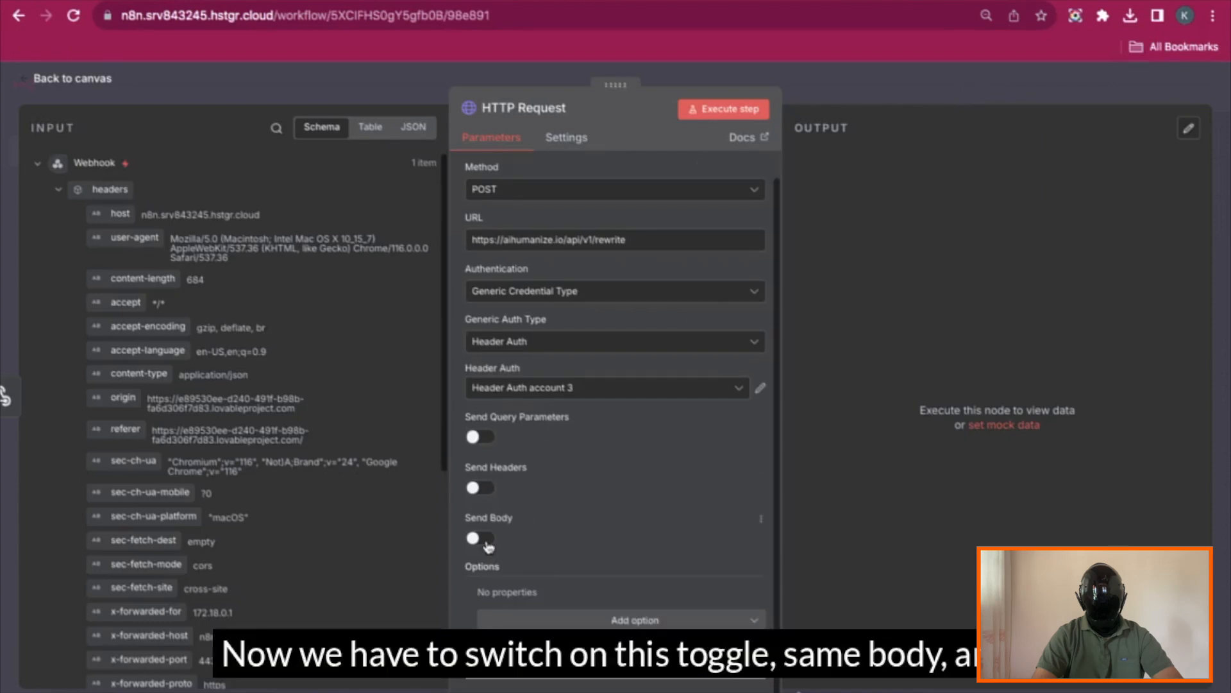
{"action": "left_click", "coordinate": [479, 539]}
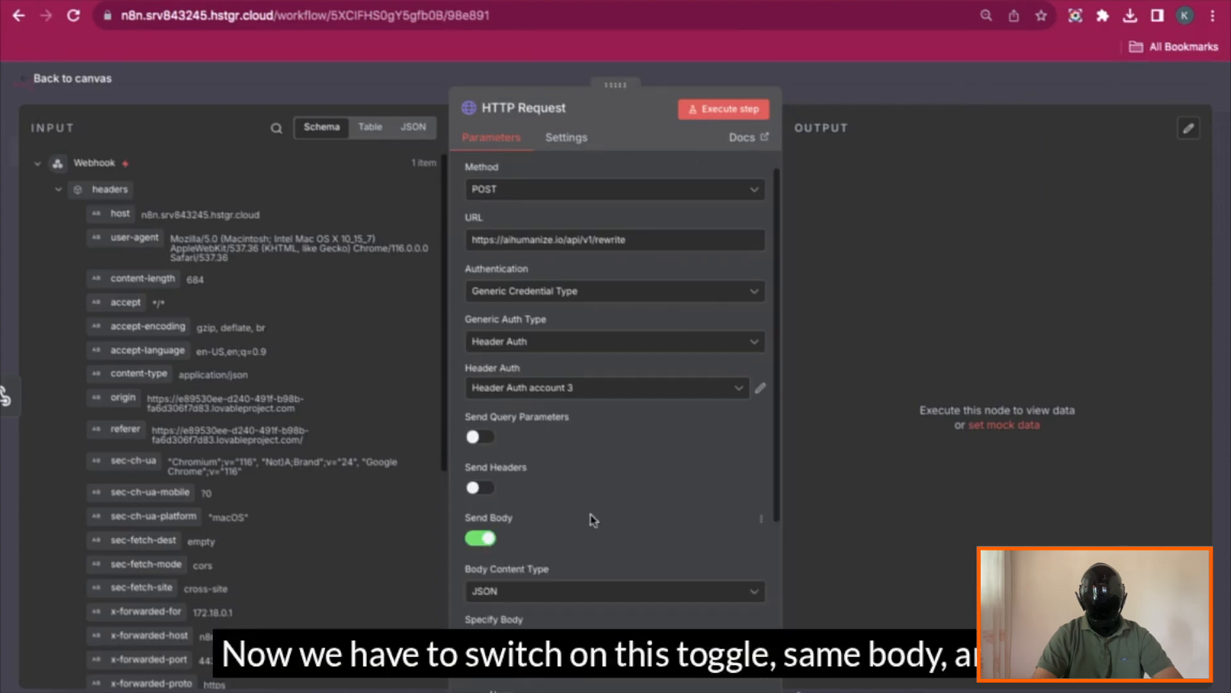
{"action": "scroll", "coordinate": [590, 519], "scroll_direction": "down", "scroll_amount": 3}
{"action": "left_click", "coordinate": [599, 497]}
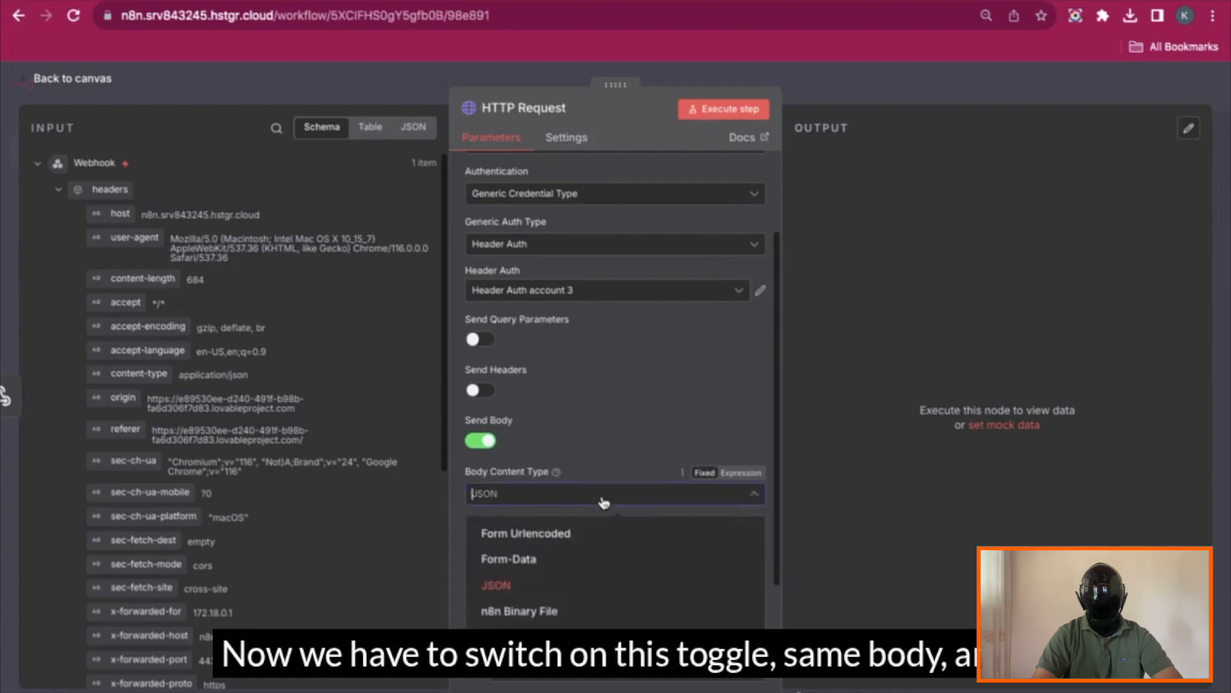
{"action": "left_click", "coordinate": [579, 587]}
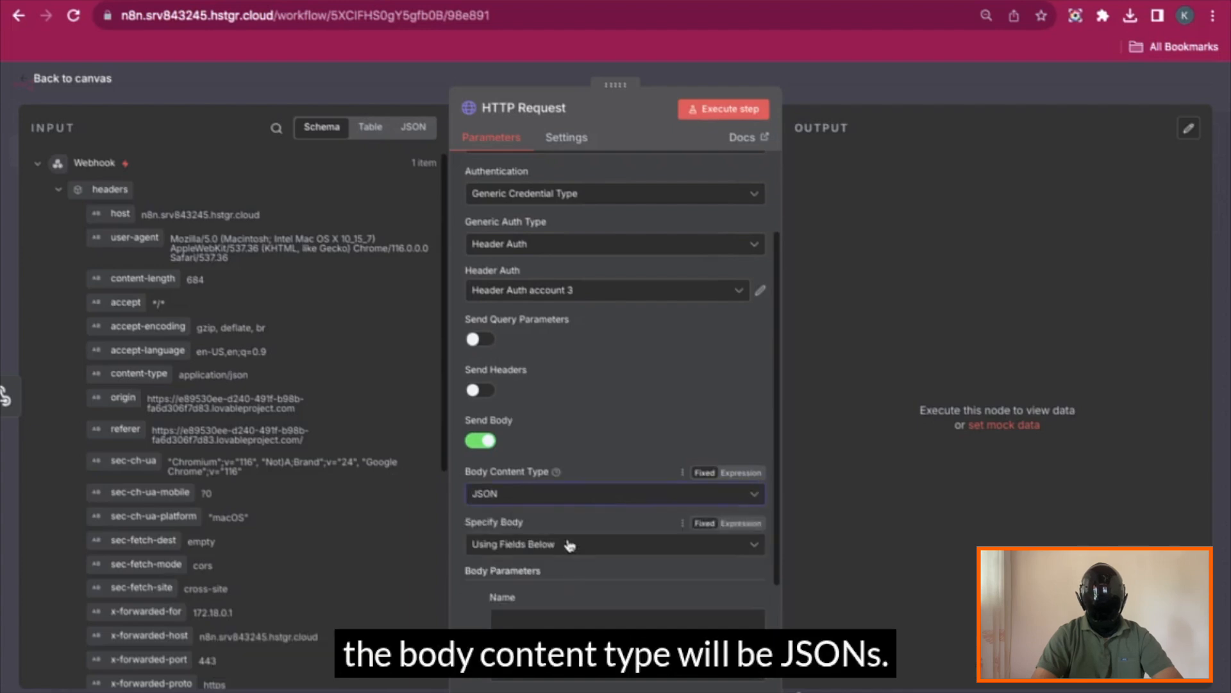
Add body parameters following the API example: model with value 0, mail with the registered e-mail, and data with {{ $json.body.text }}
{"action": "scroll", "coordinate": [580, 587], "scroll_direction": "down", "scroll_amount": 3}
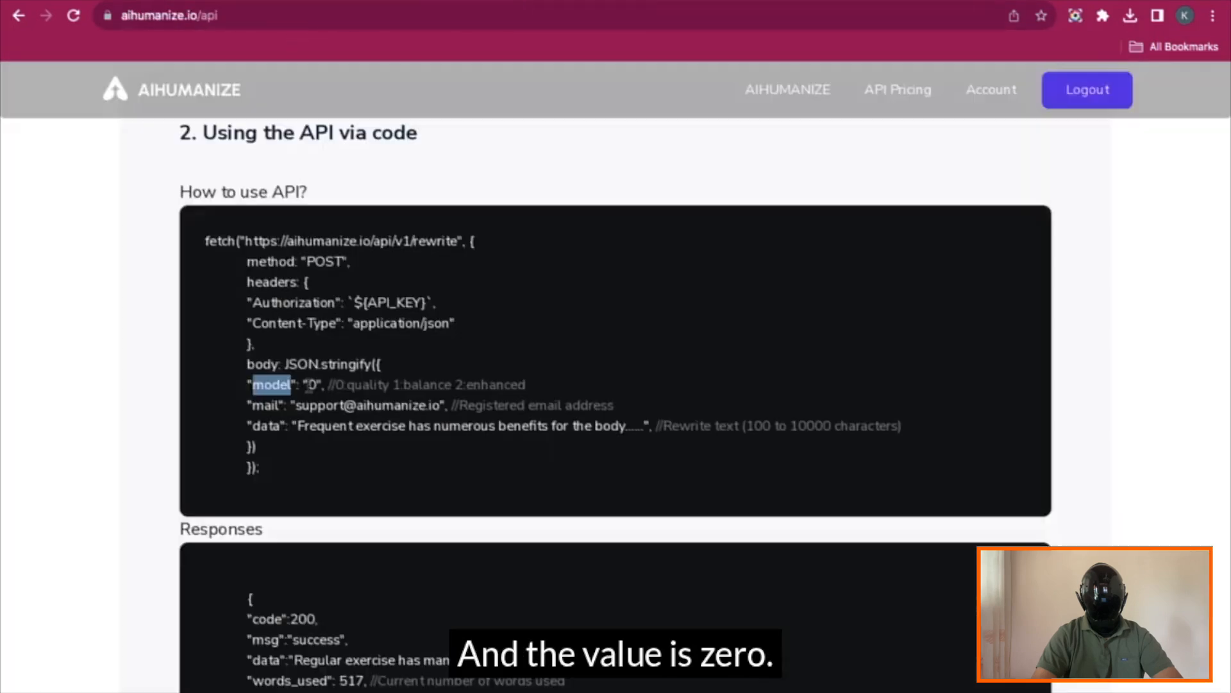
{"action": "left_click", "coordinate": [310, 385]}
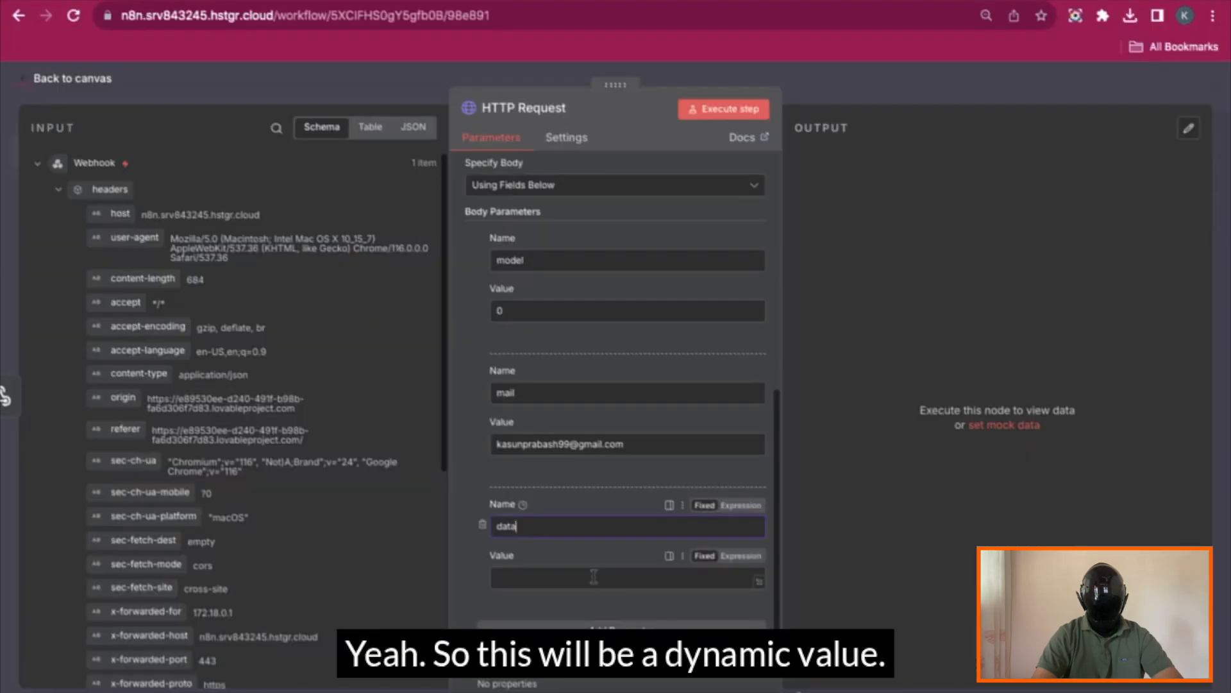
{"action": "left_click", "coordinate": [589, 577]}
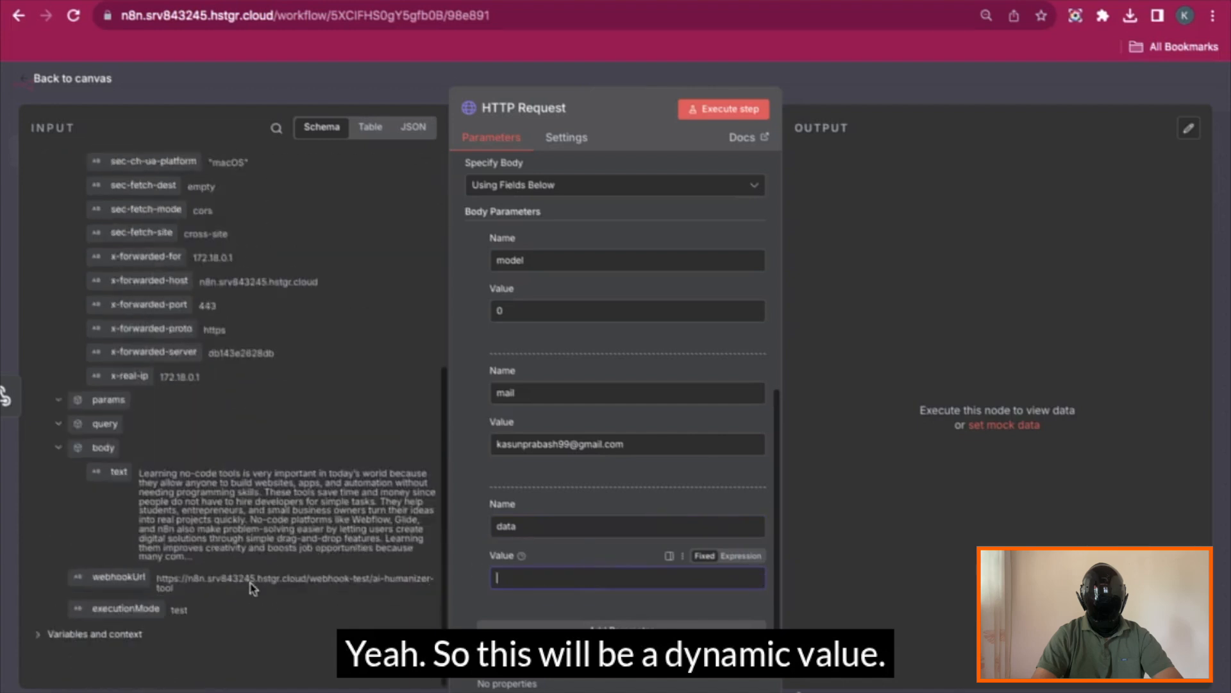
{"action": "left_click", "coordinate": [112, 473]}
{"action": "left_click_drag", "start_coordinate": [112, 472], "coordinate": [507, 575]}
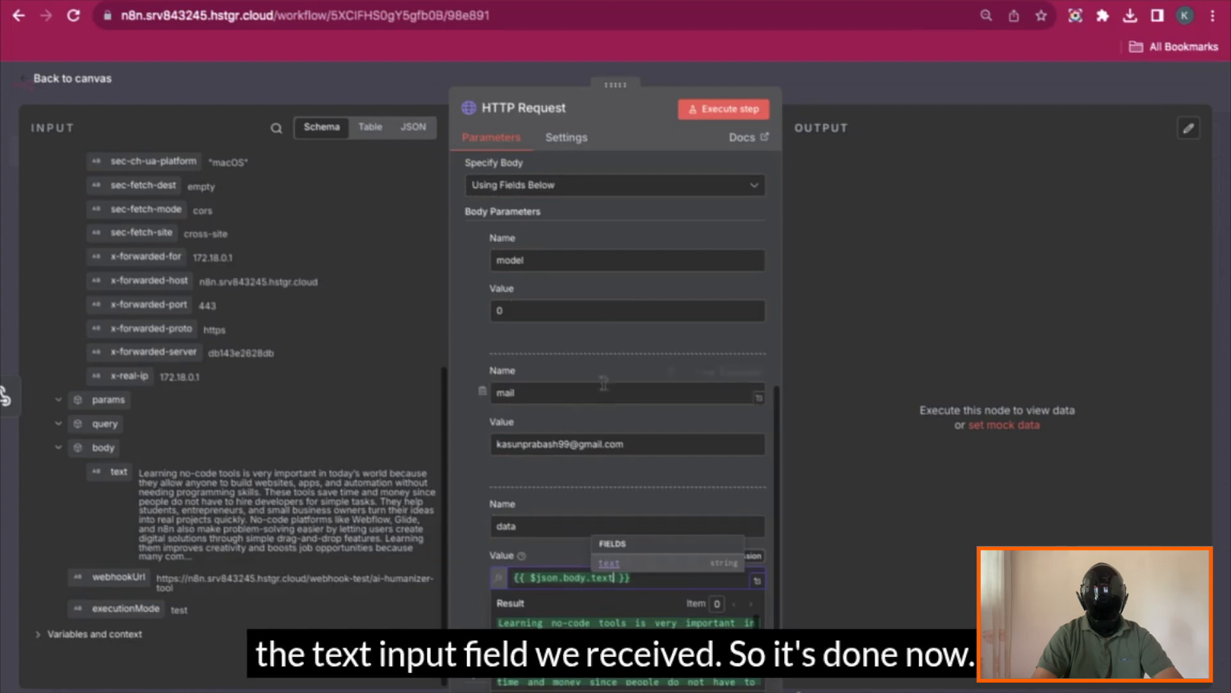
Execute the HTTP Request step and compare the humanized data field in the output's Schema view with the original webhook body text
{"action": "left_click", "coordinate": [731, 110]}
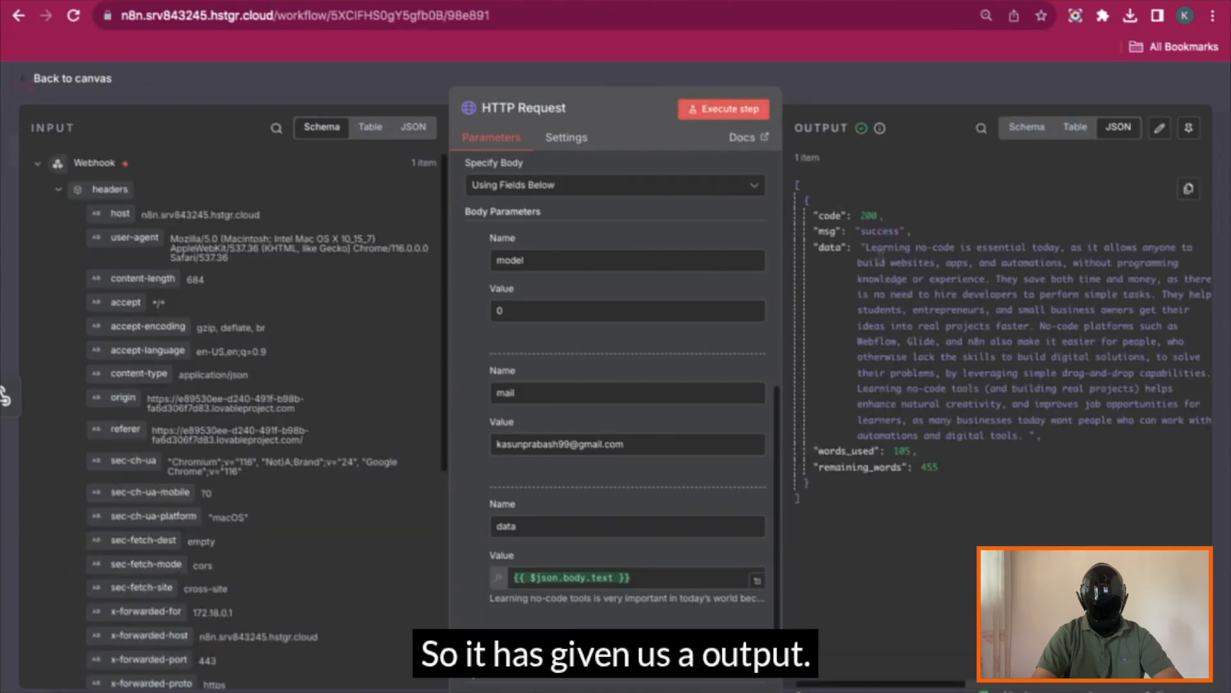
{"action": "left_click", "coordinate": [1021, 138]}
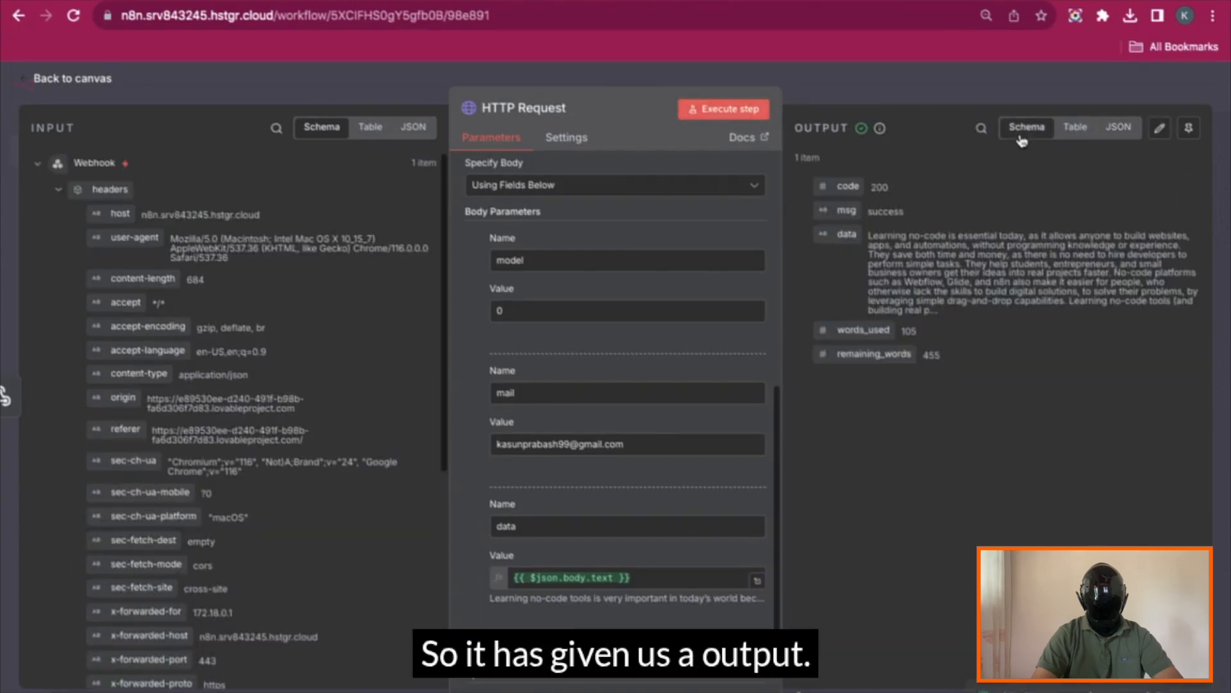
{"action": "left_click_drag", "start_coordinate": [870, 238], "coordinate": [973, 316]}
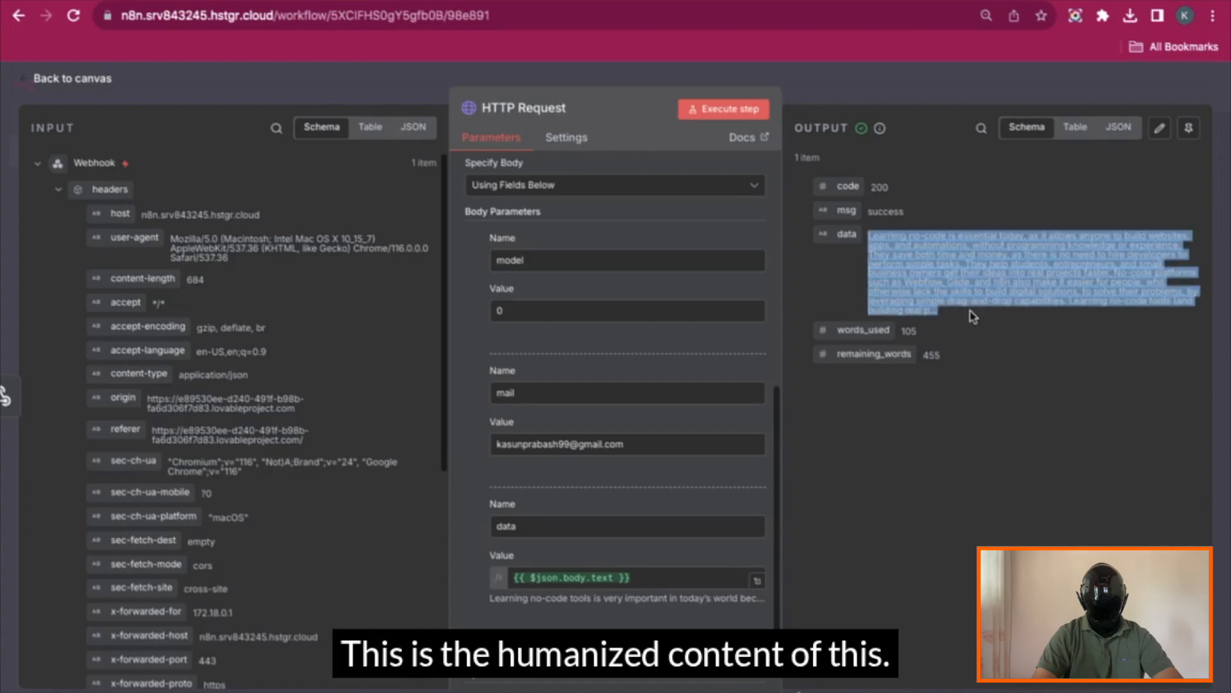
{"action": "scroll", "coordinate": [389, 475], "scroll_direction": "down", "scroll_amount": 5}
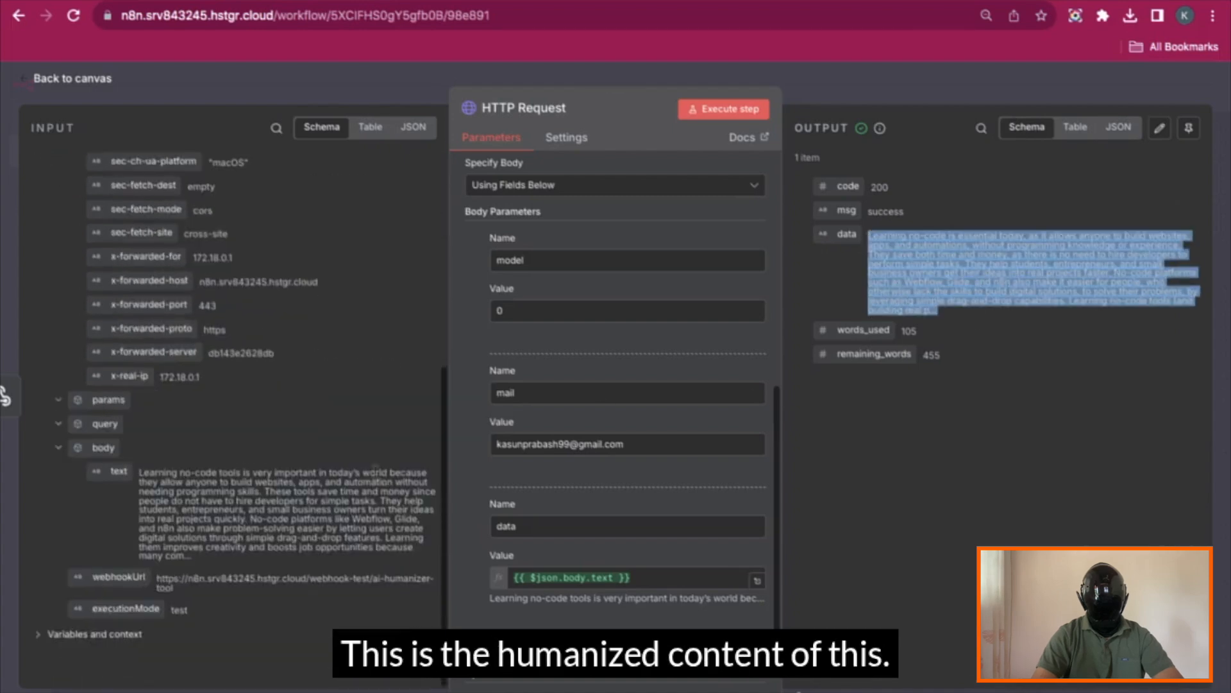
{"action": "left_click", "coordinate": [244, 470]}
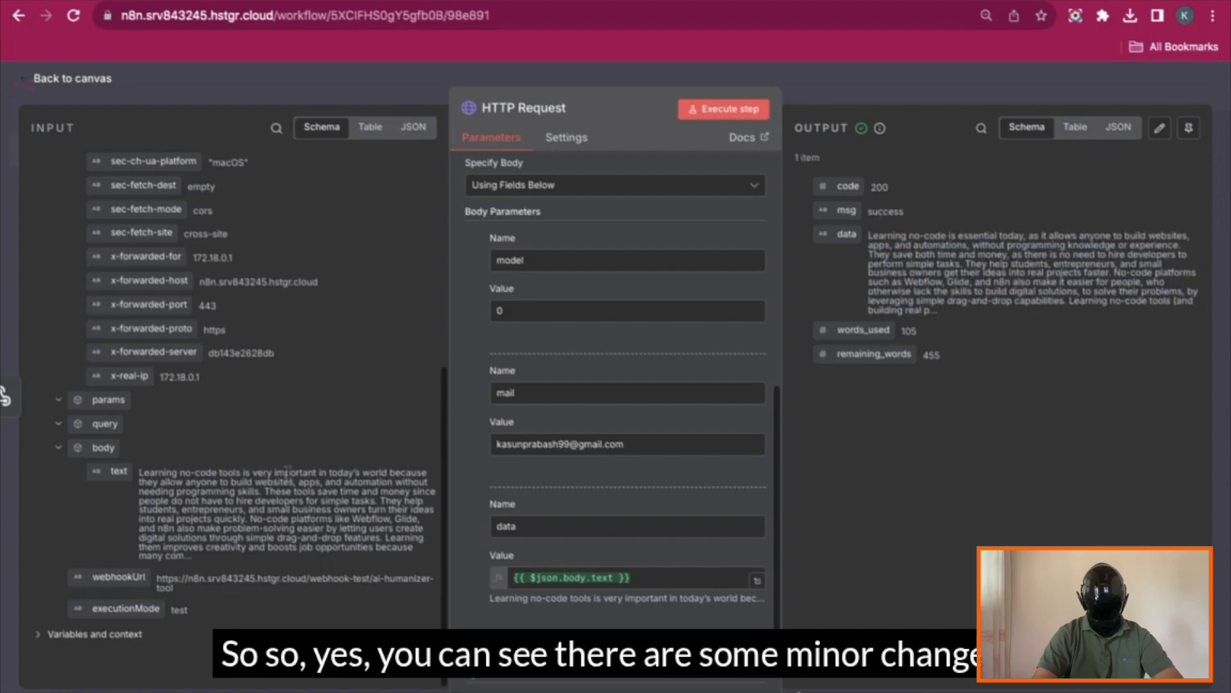
{"action": "right_click", "coordinate": [240, 473]}
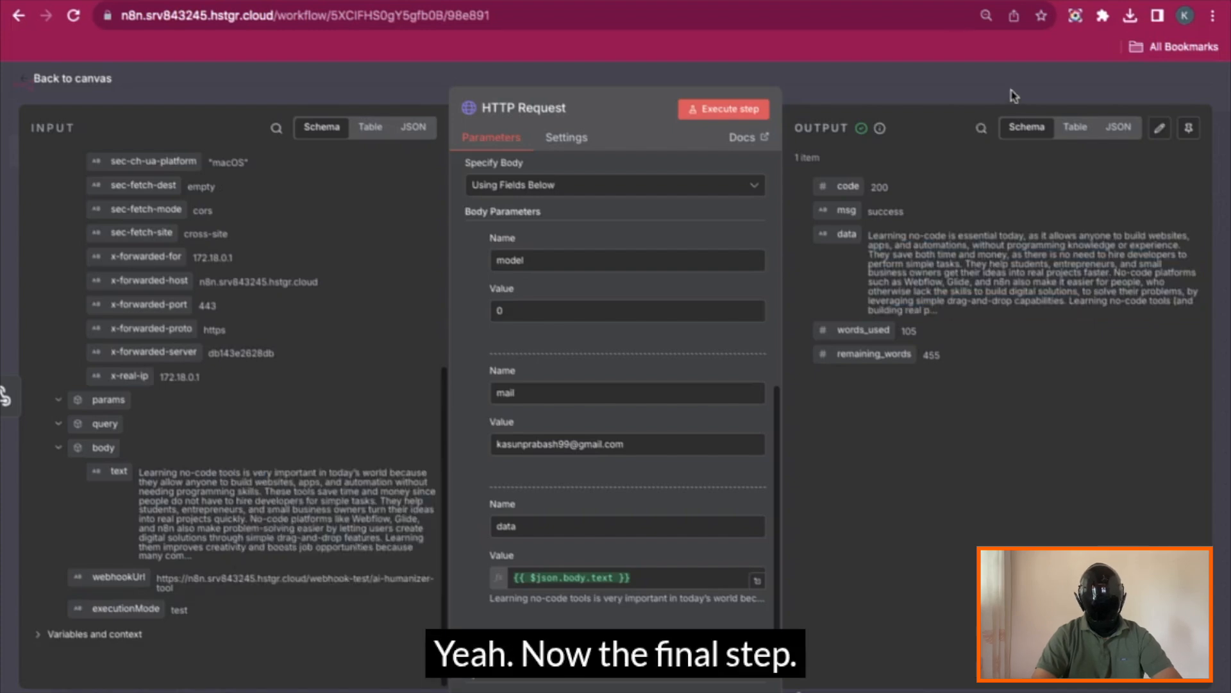
Return to the canvas, add a Respond to Webhook node after the HTTP Request node, and set Respond With to Text
{"action": "left_click", "coordinate": [1011, 93]}
{"action": "left_click", "coordinate": [913, 407]}
{"action": "type", "text": "respo"}
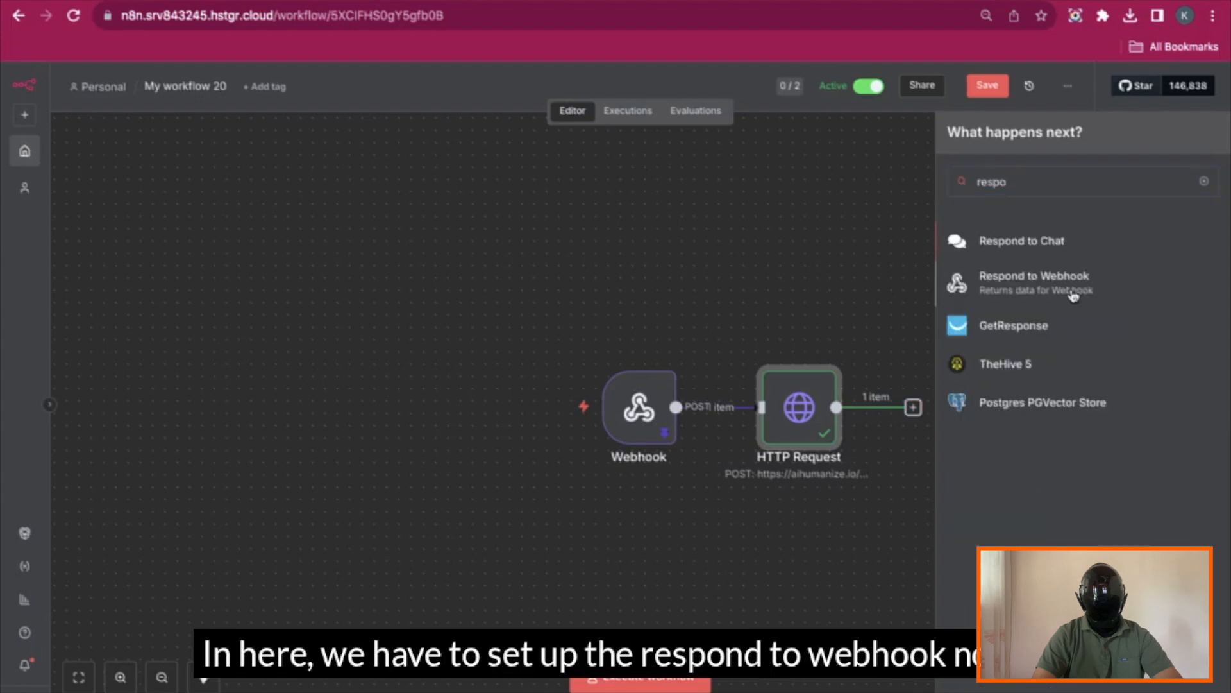
{"action": "left_click", "coordinate": [1073, 295]}
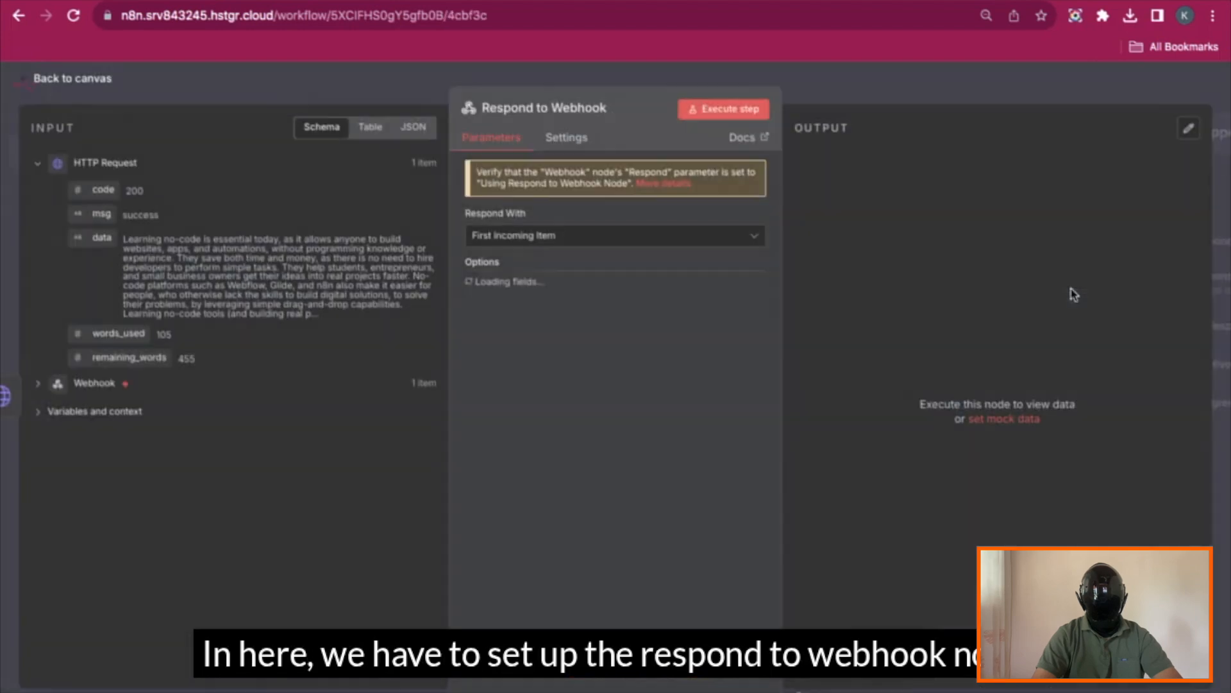
{"action": "left_click", "coordinate": [681, 244]}
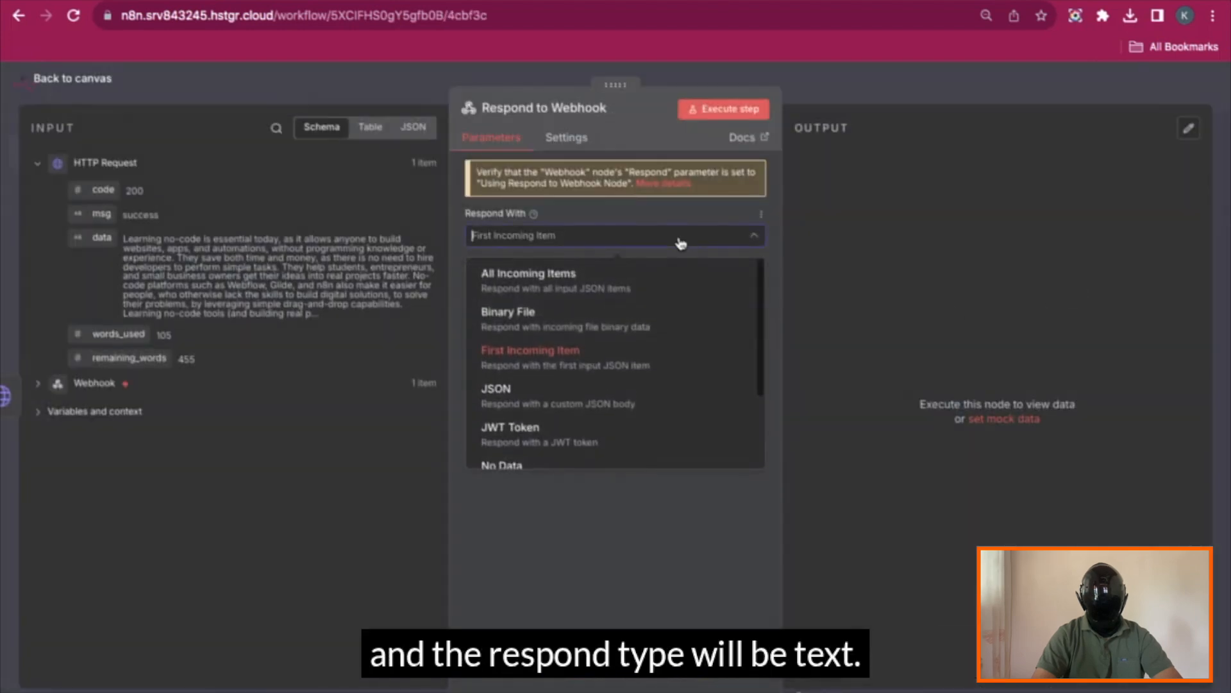
{"action": "scroll", "coordinate": [641, 423], "scroll_direction": "down", "scroll_amount": 2}
{"action": "left_click", "coordinate": [644, 447]}
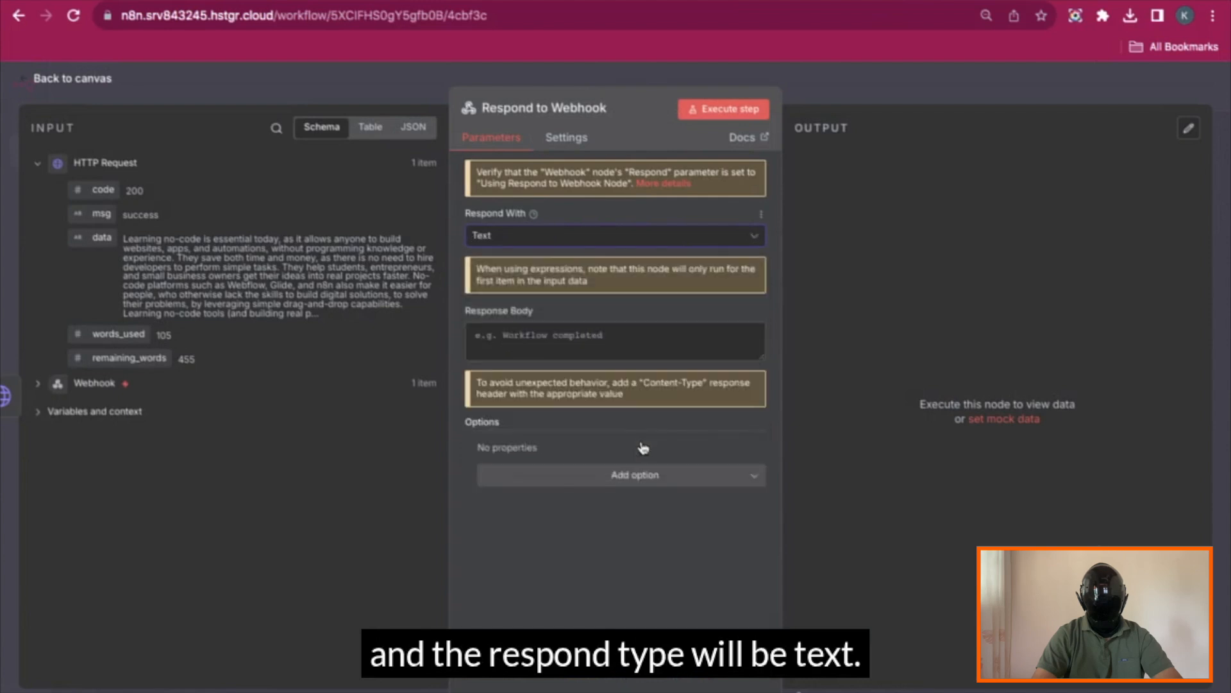
Map the HTTP Request's data field into the Response Body as {{ $json.data }} and execute the Respond to Webhook step
{"action": "left_click_drag", "start_coordinate": [93, 241], "coordinate": [497, 338]}
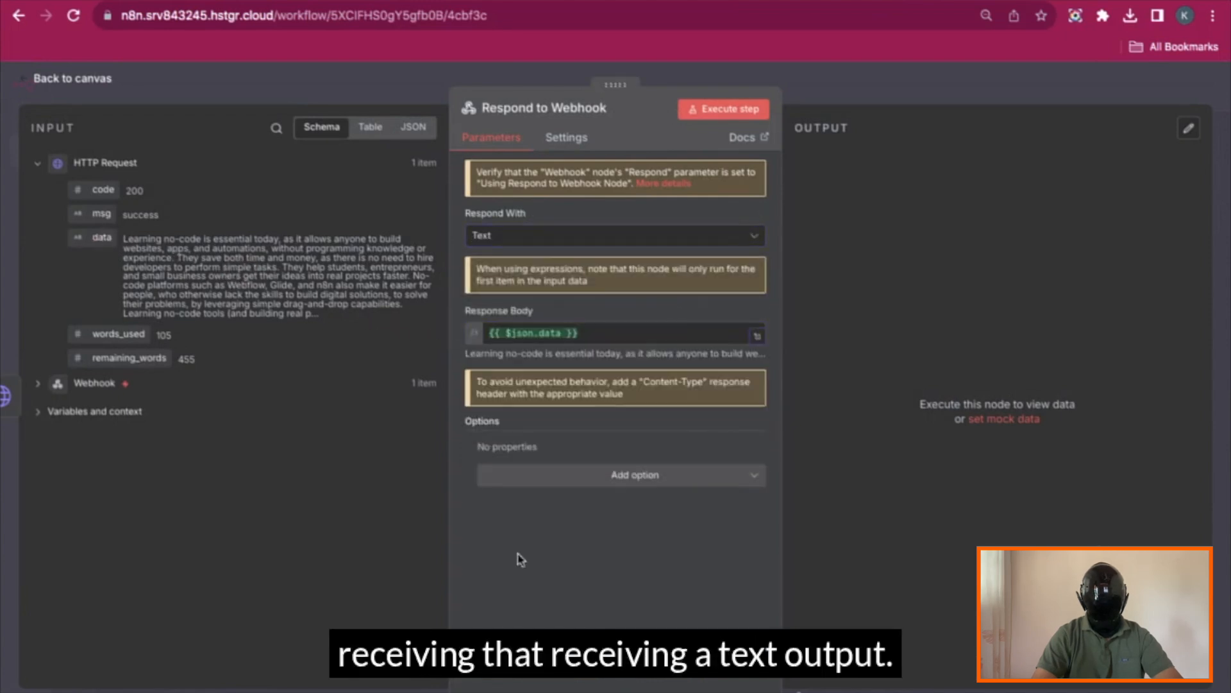
{"action": "left_click", "coordinate": [763, 113]}
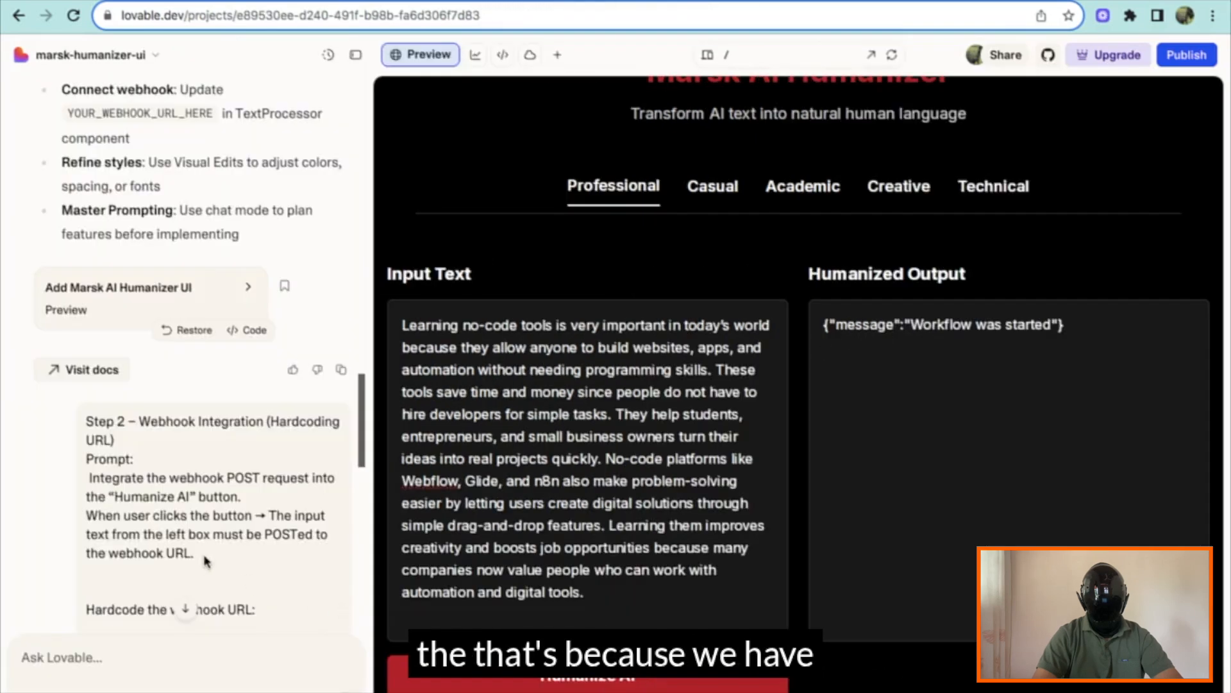
Look through the earlier prompts in the Lovable chat, then switch to the Google Docs document and select the needed prompt text
{"action": "scroll", "coordinate": [204, 561], "scroll_direction": "down", "scroll_amount": 10}
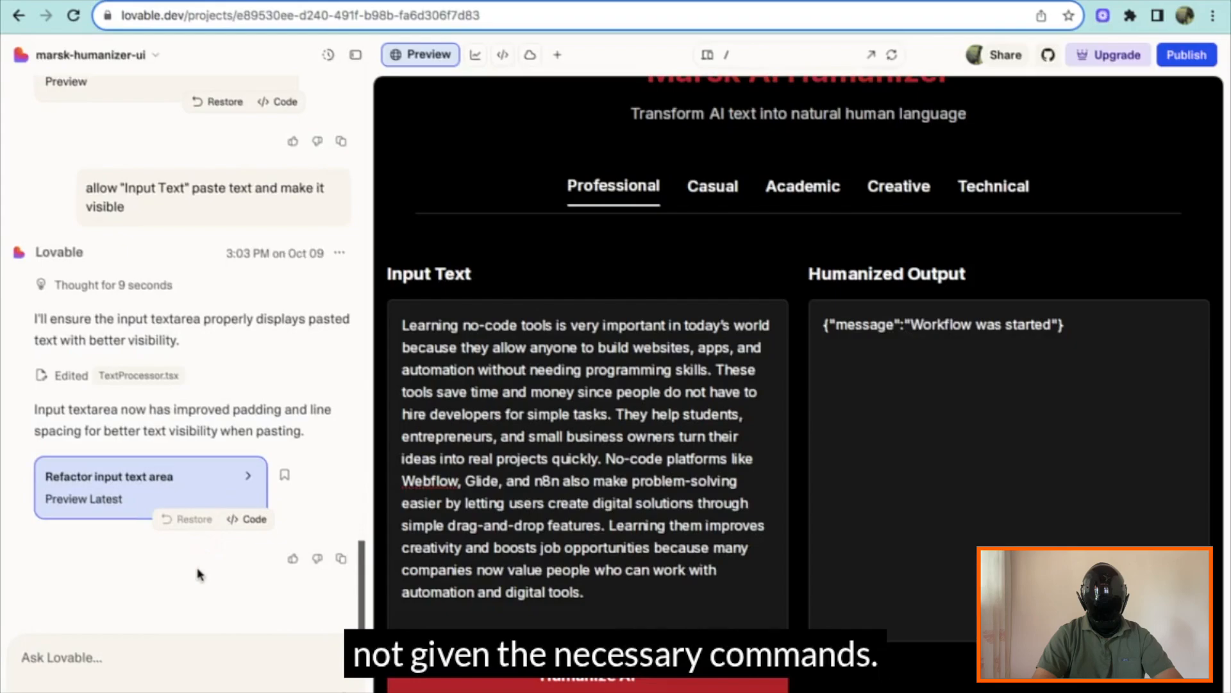
{"action": "scroll", "coordinate": [195, 574], "scroll_direction": "up", "scroll_amount": 6}
{"action": "scroll", "coordinate": [188, 590], "scroll_direction": "up", "scroll_amount": 6}
{"action": "left_click", "coordinate": [720, 2]}
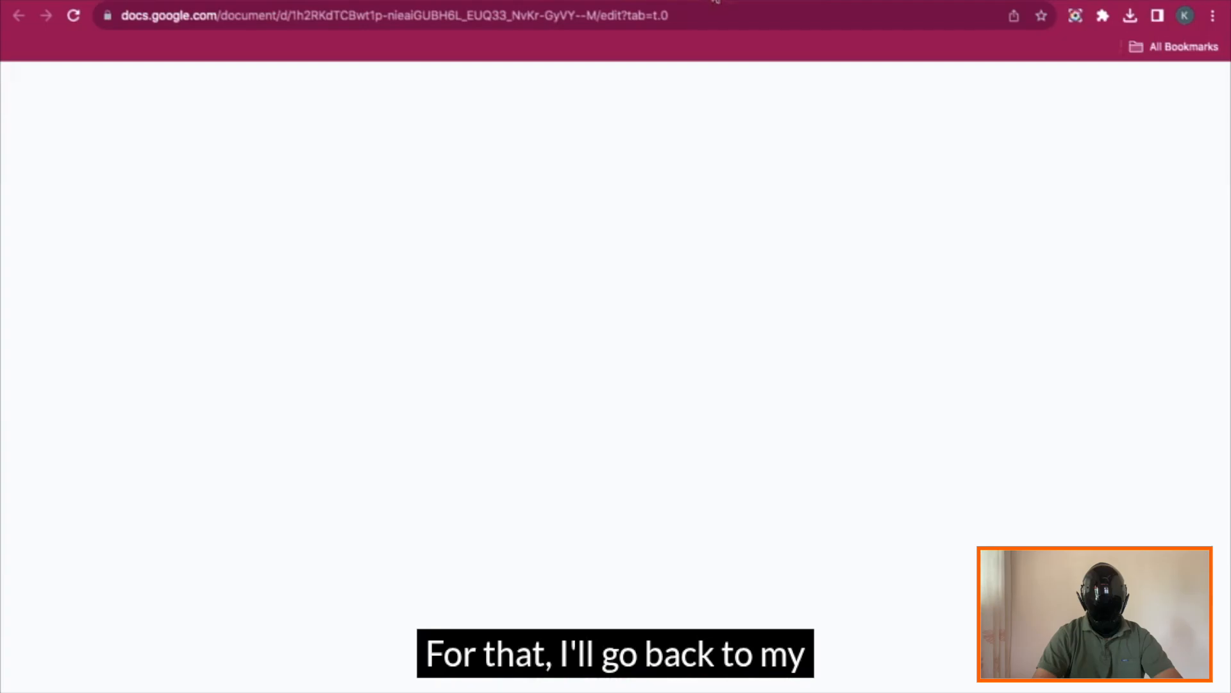
{"action": "scroll", "coordinate": [416, 385], "scroll_direction": "down", "scroll_amount": 5}
{"action": "left_click_drag", "start_coordinate": [333, 430], "coordinate": [797, 582]}
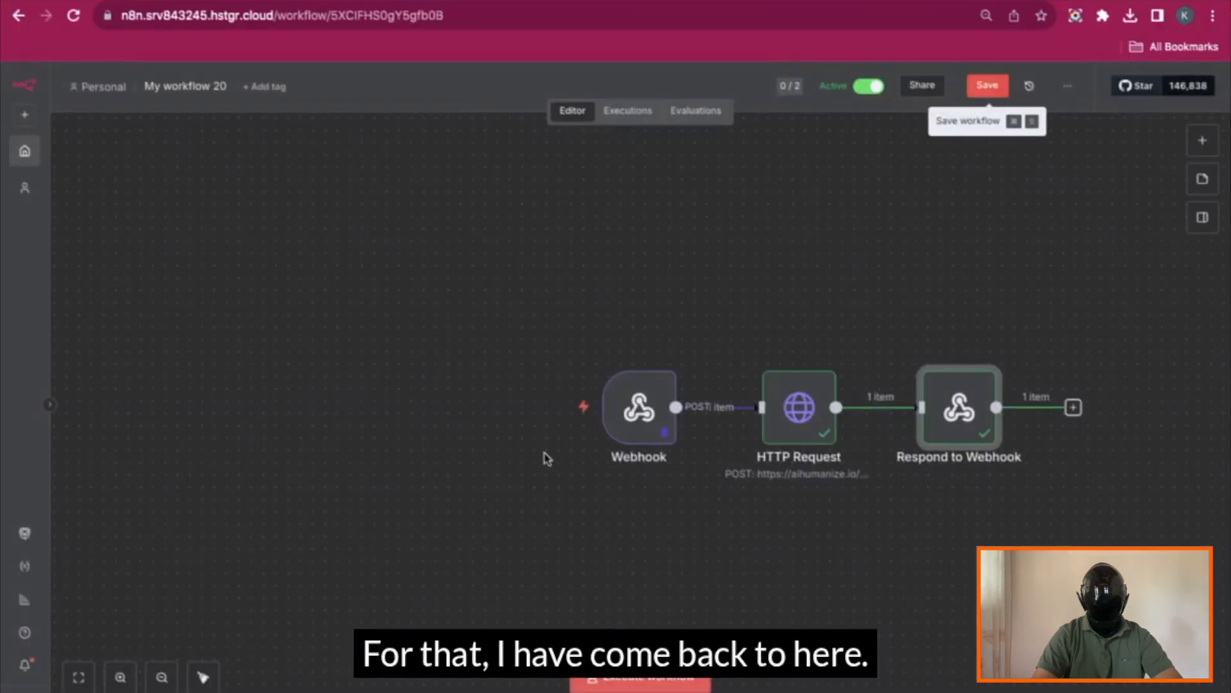
In the n8n workflow, set the Webhook node's Respond option to Using 'Respond to Webhook' Node and save the workflow
{"action": "double_click", "coordinate": [641, 410]}
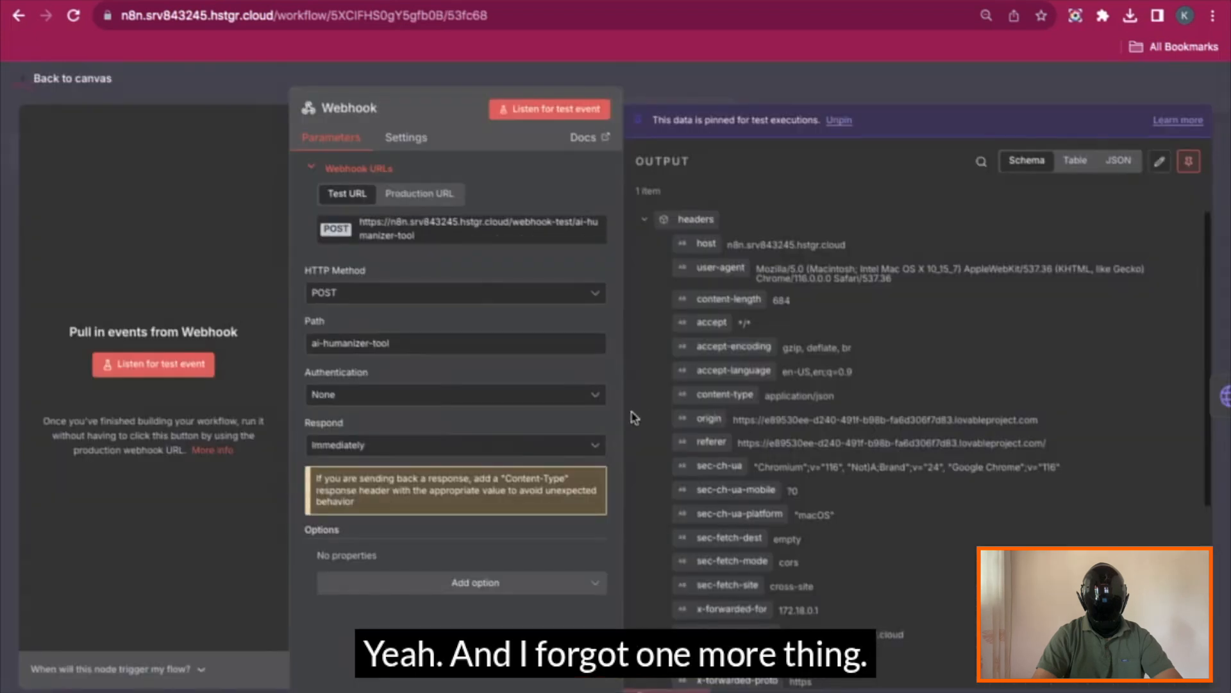
{"action": "left_click", "coordinate": [508, 450]}
{"action": "left_click", "coordinate": [494, 565]}
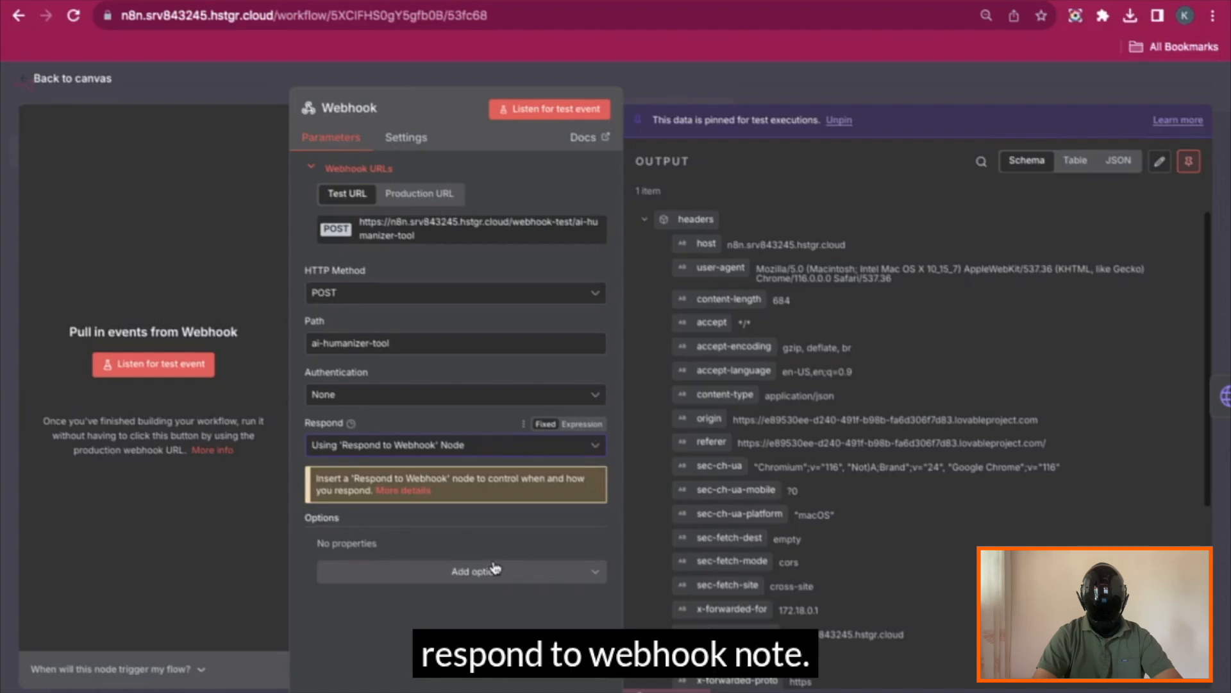
{"action": "key", "text": "Escape"}
{"action": "left_click", "coordinate": [995, 95]}
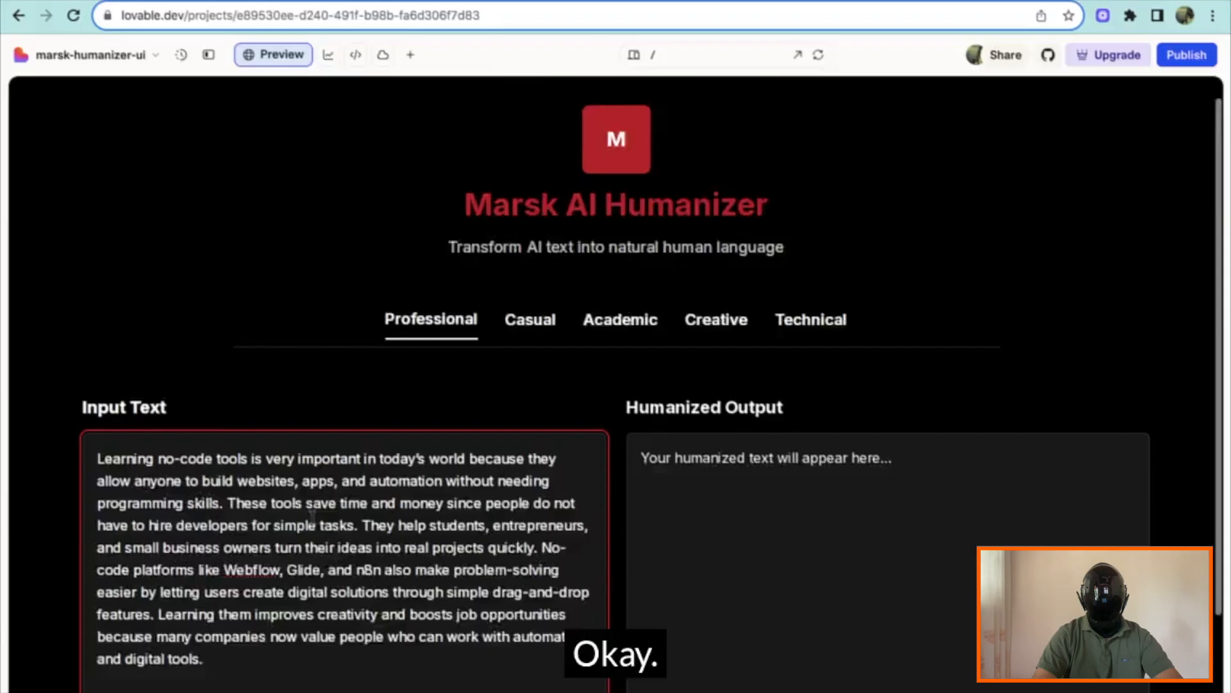
Run Humanize AI on the no-code sample text in the Lovable preview, then check n8n's Respond to Webhook node and the Humanized Output
{"action": "scroll", "coordinate": [331, 641], "scroll_direction": "down", "scroll_amount": 2}
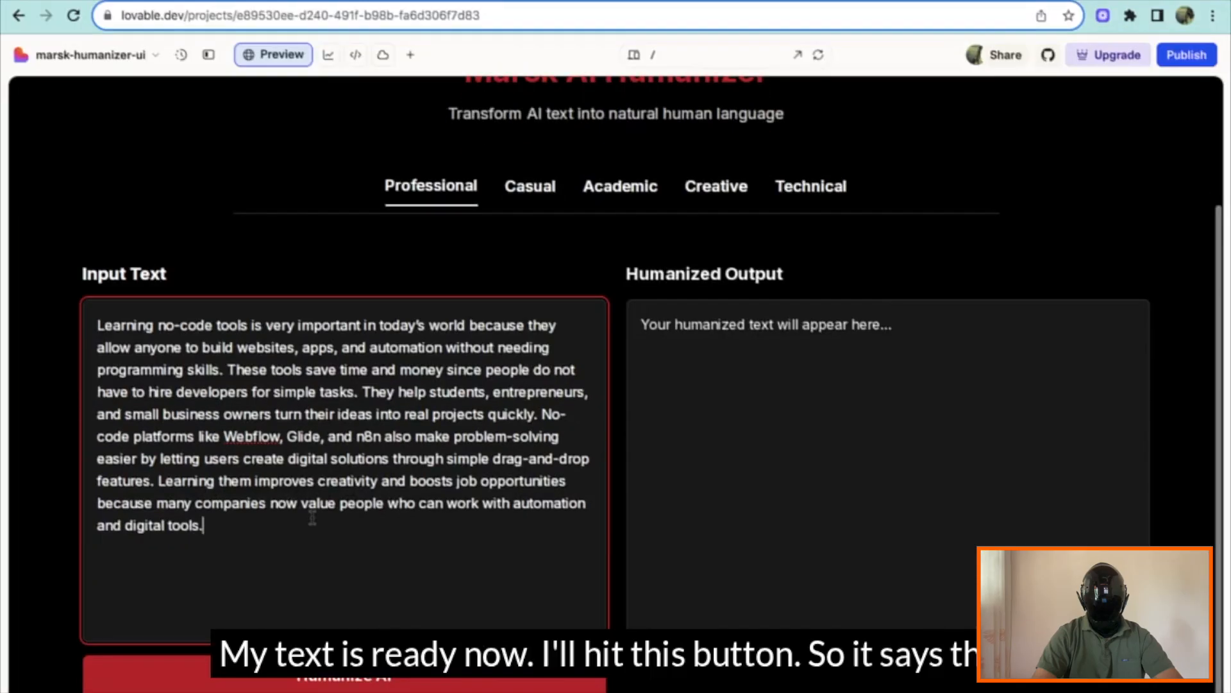
{"action": "left_click", "coordinate": [331, 685]}
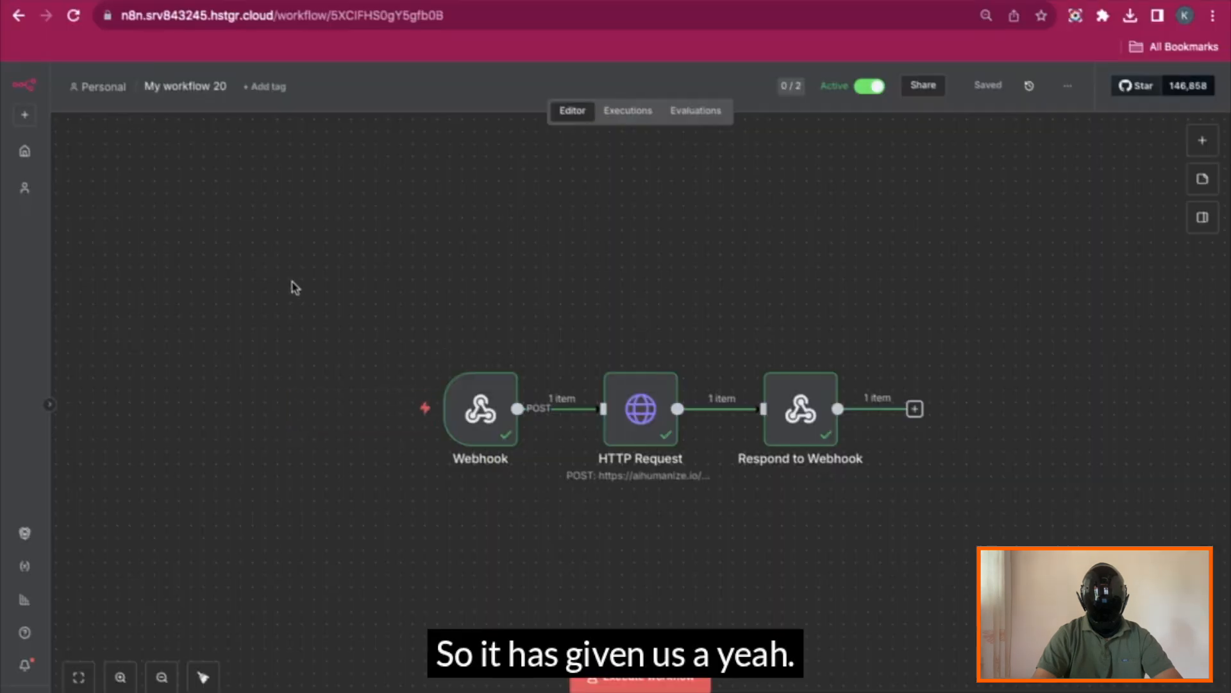
{"action": "left_click_drag", "start_coordinate": [288, 268], "coordinate": [1046, 585]}
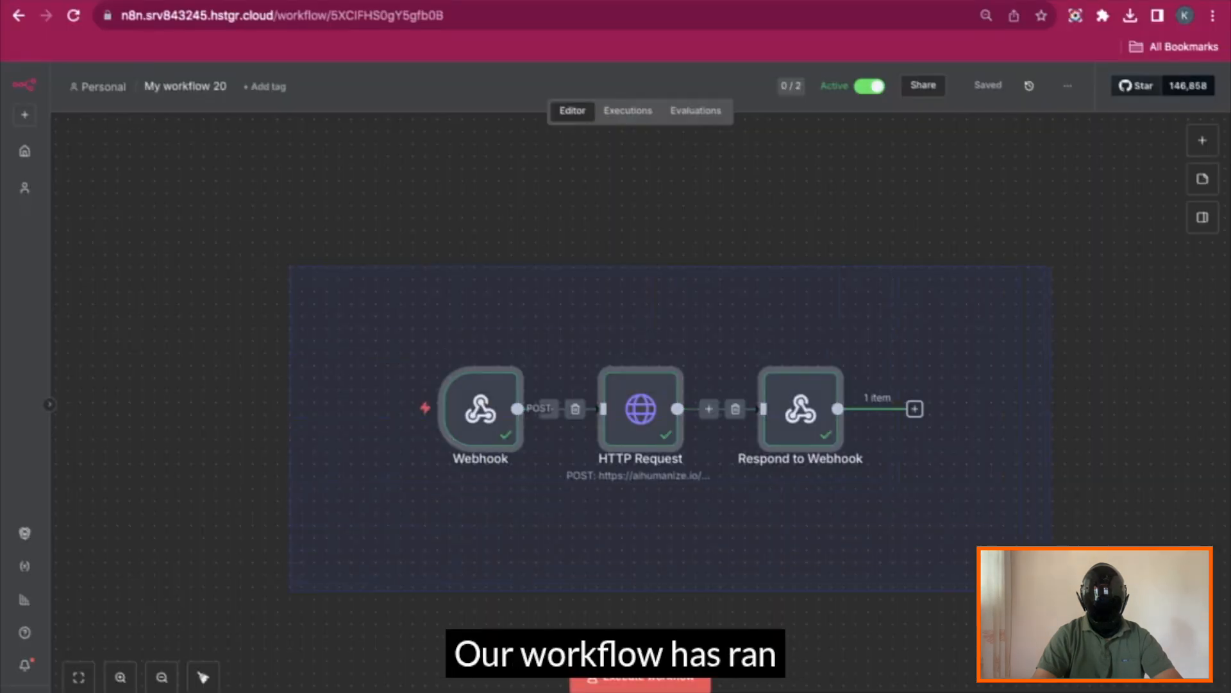
{"action": "double_click", "coordinate": [799, 408]}
{"action": "left_click", "coordinate": [933, 97]}
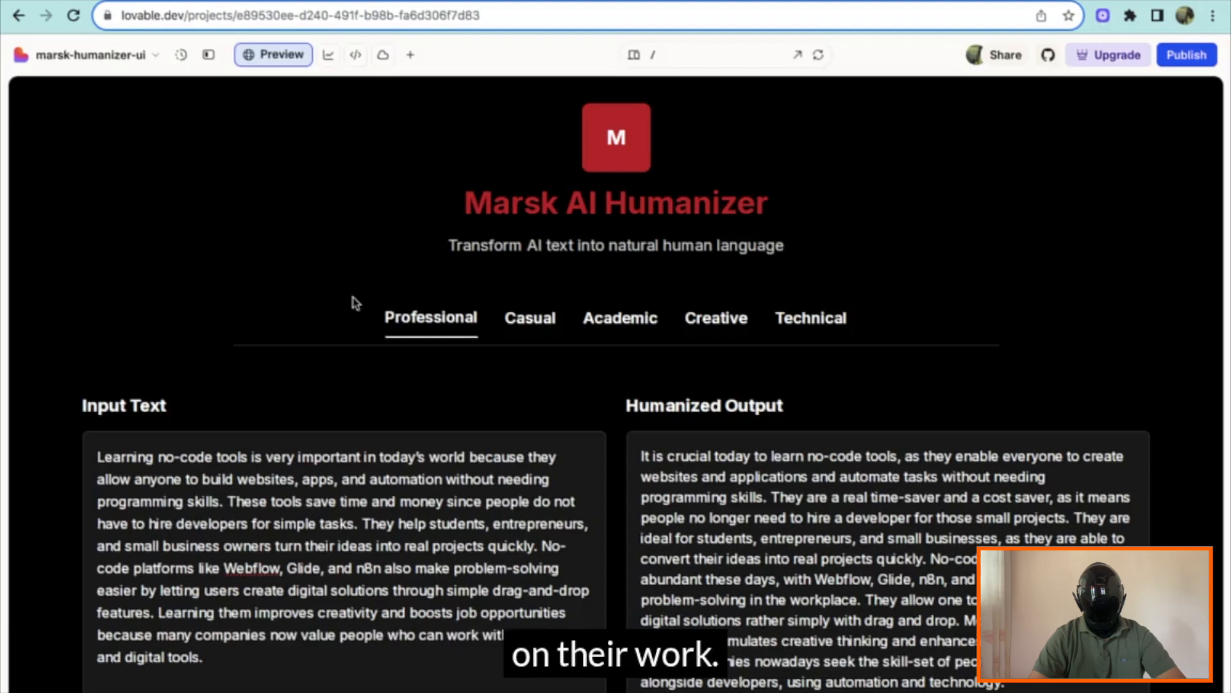
{"action": "scroll", "coordinate": [436, 404], "scroll_direction": "down", "scroll_amount": 2}
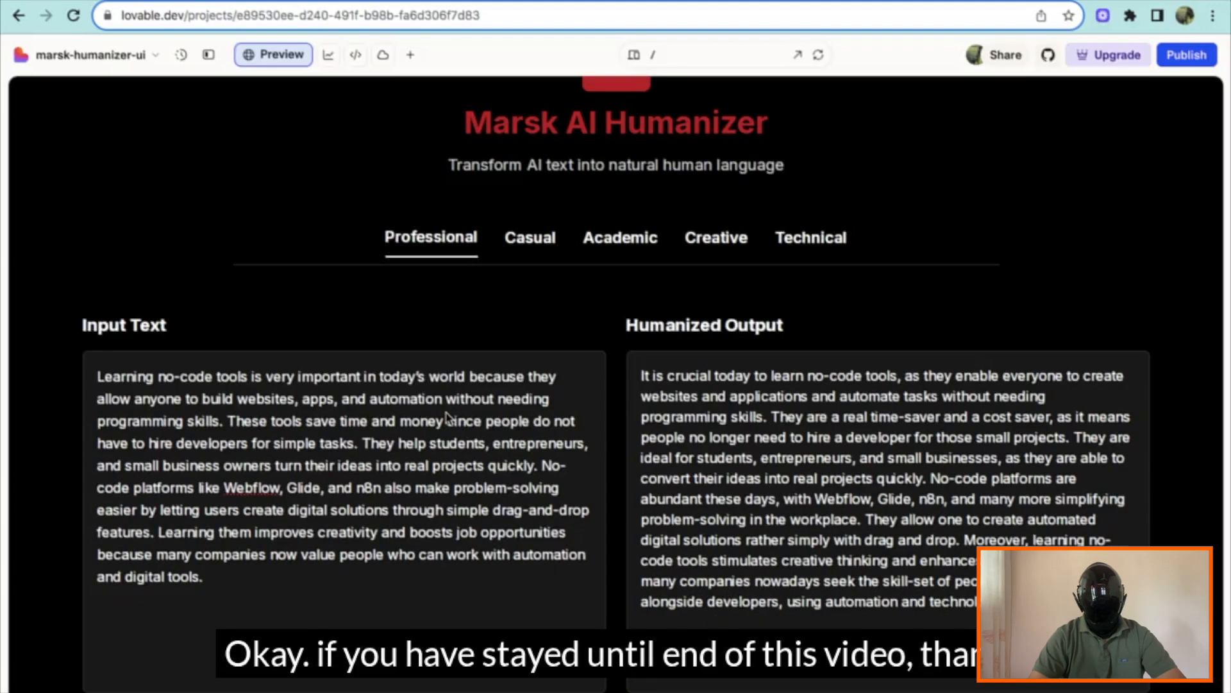